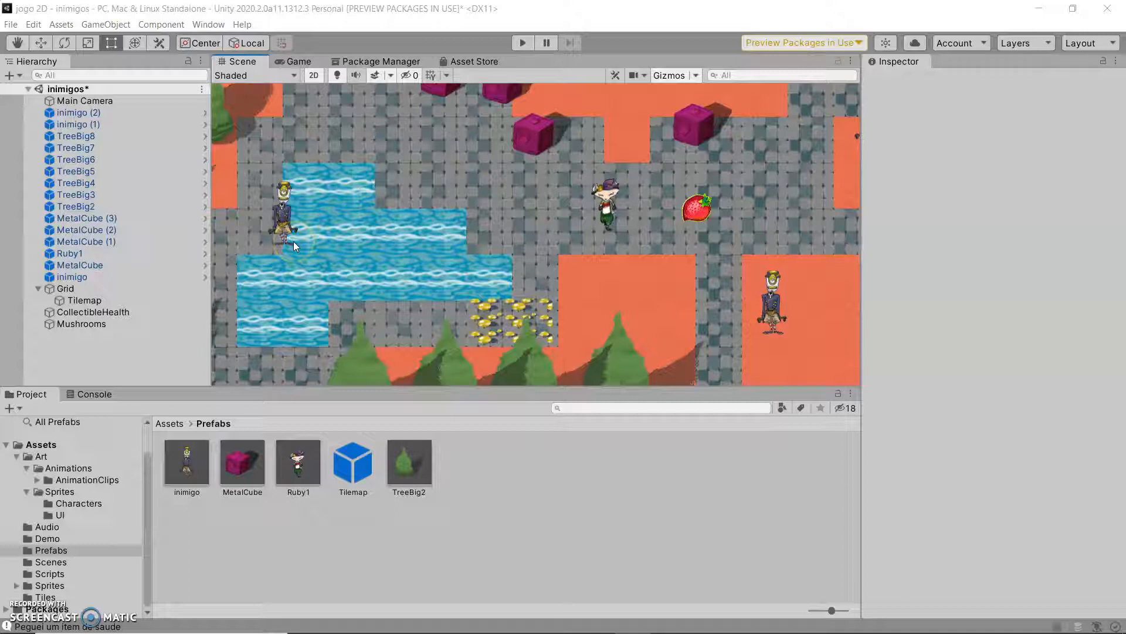
Step: Open the inimigo prefab for editing and add an Animator component to it
left_click_drag(294, 242, 283, 228)
left_click(298, 237)
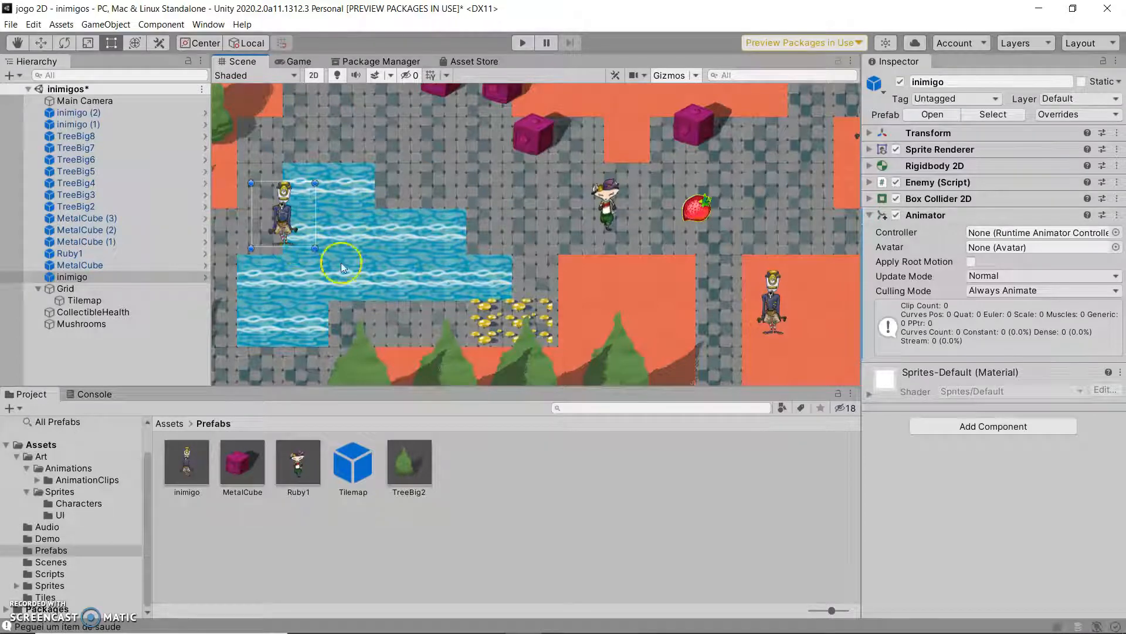
double_click(183, 454)
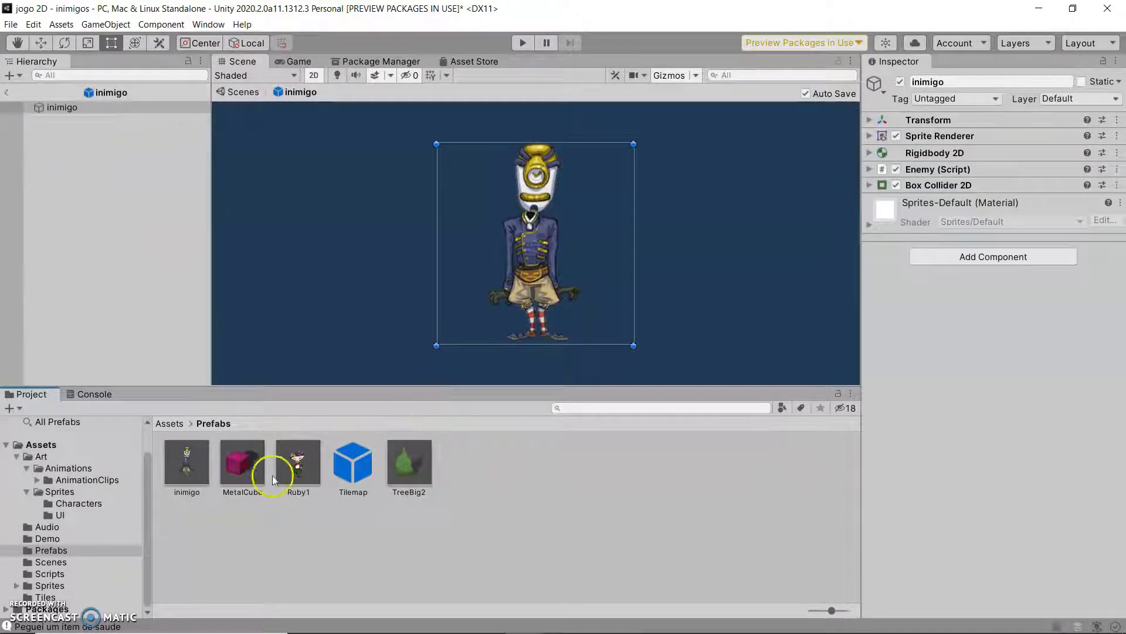
left_click(968, 257)
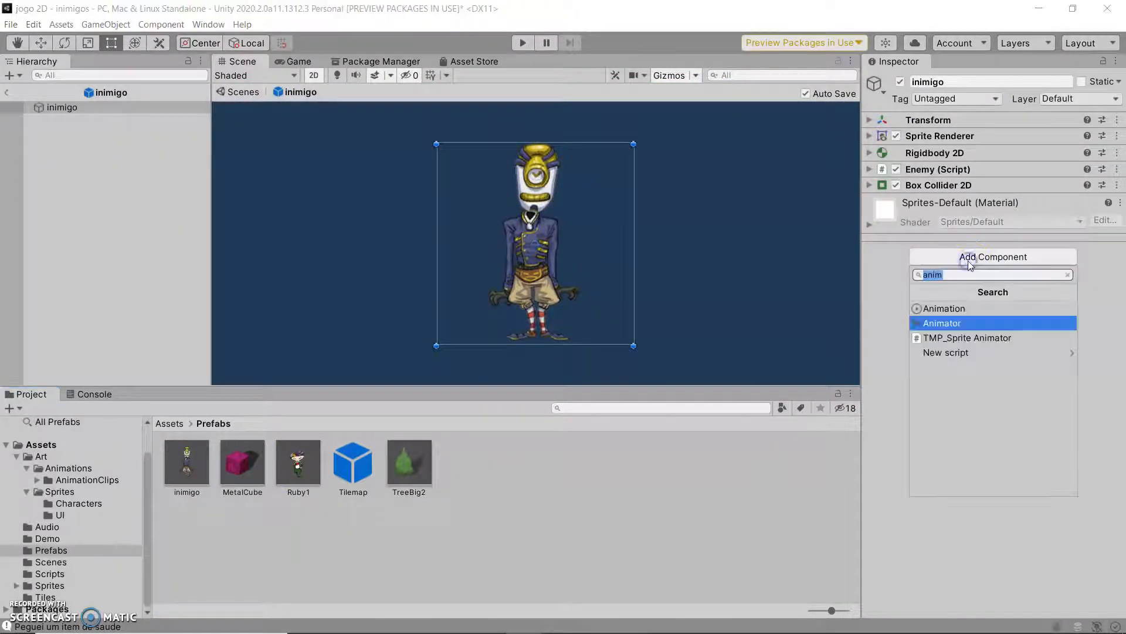
left_click(962, 323)
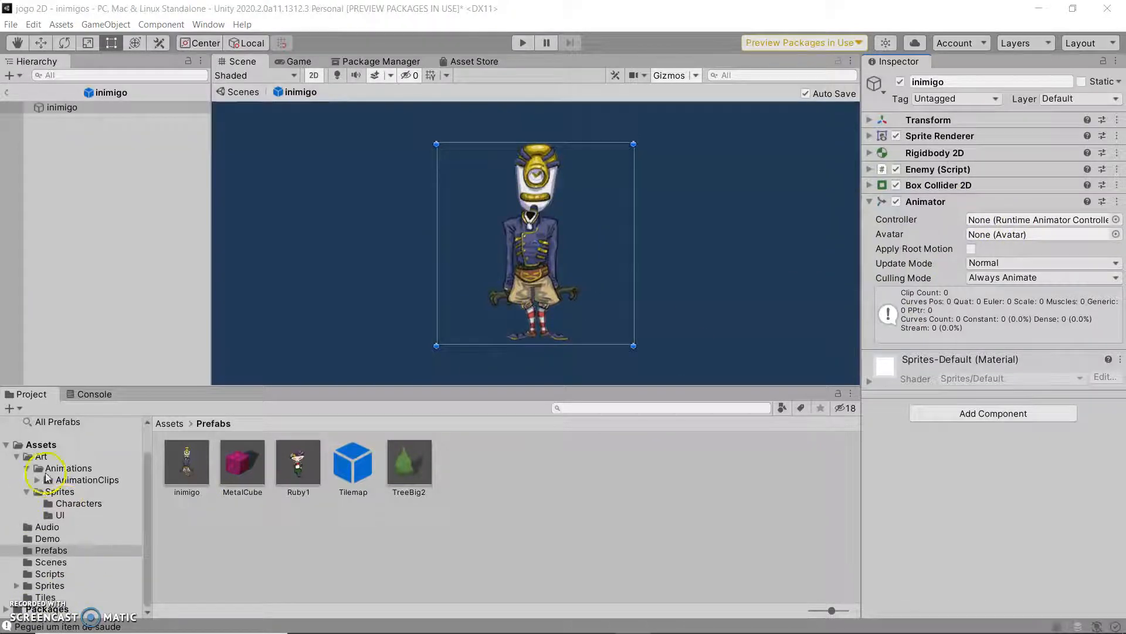
Step: Create a new folder named Animation in the project's root Assets folder
left_click(41, 444)
right_click(306, 540)
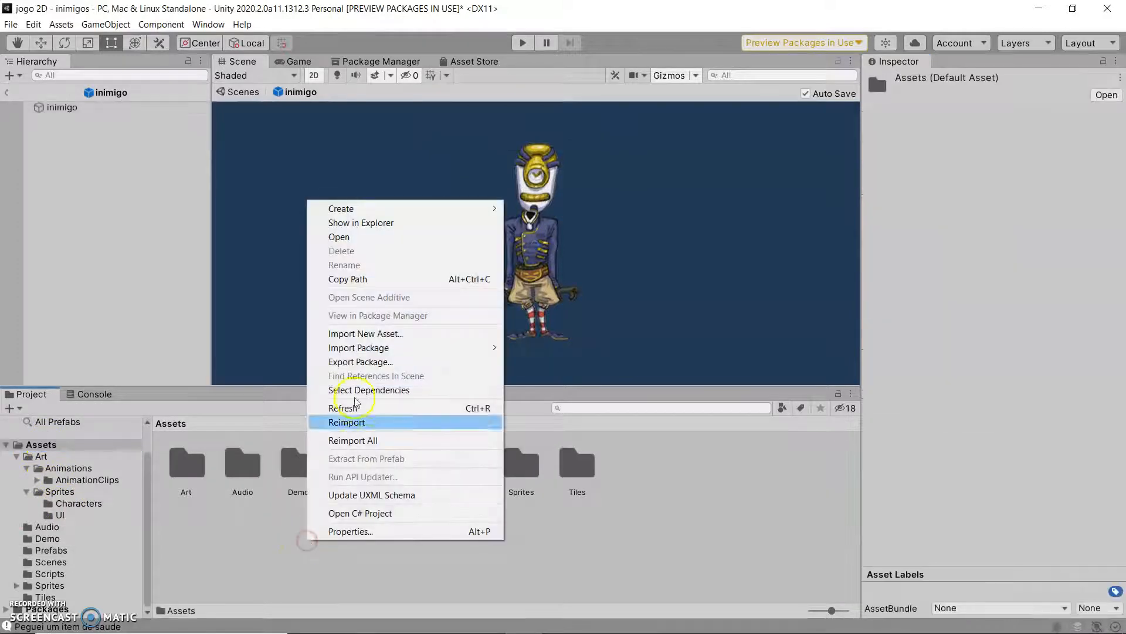
mouse_move(368, 210)
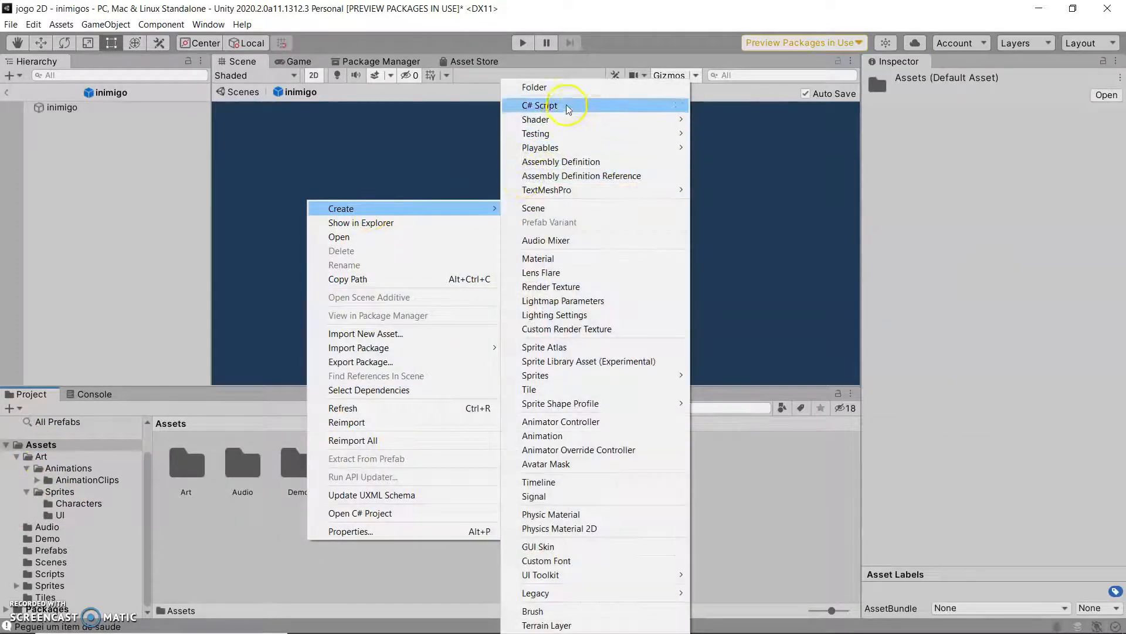
left_click(567, 87)
type("Animation")
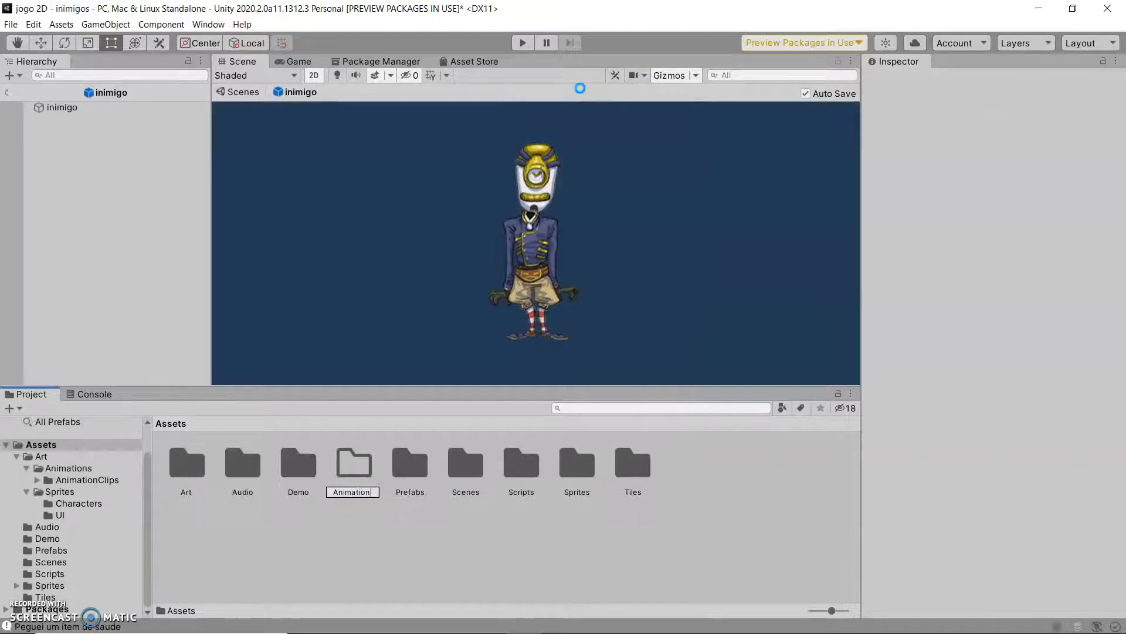
key("Return")
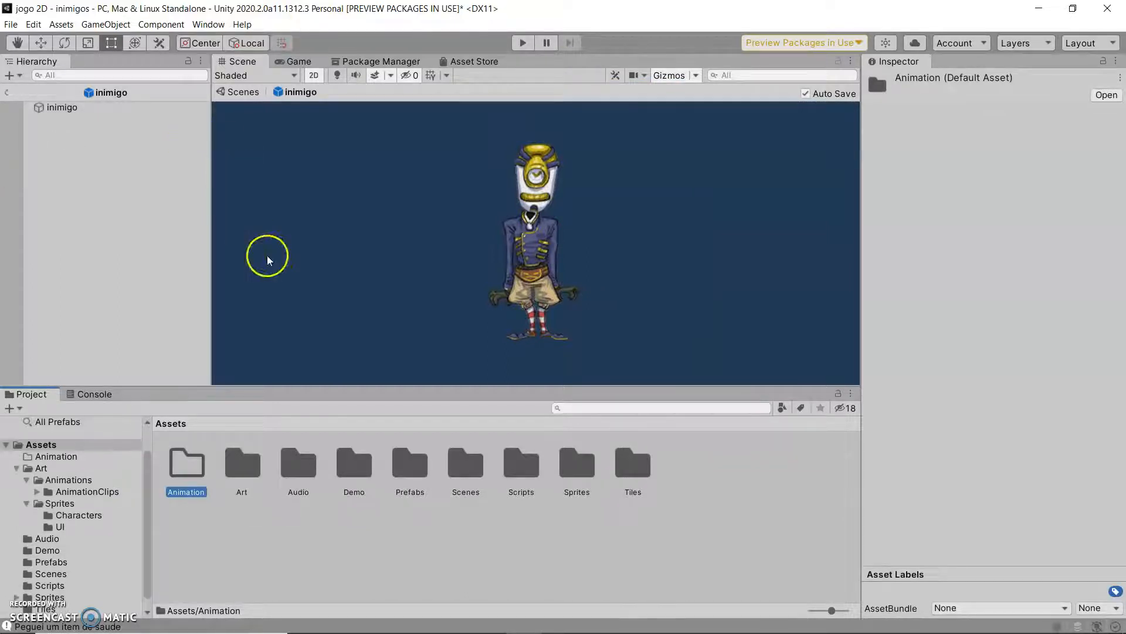
Step: Create an Animator Controller named inimigo inside the Animation folder
double_click(187, 474)
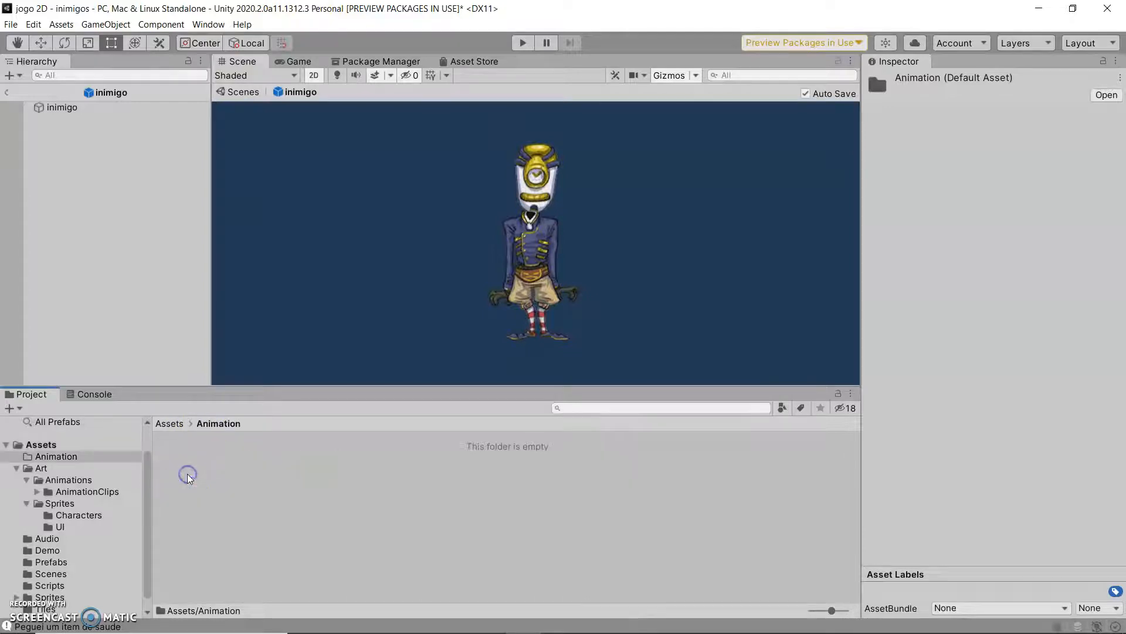
right_click(309, 454)
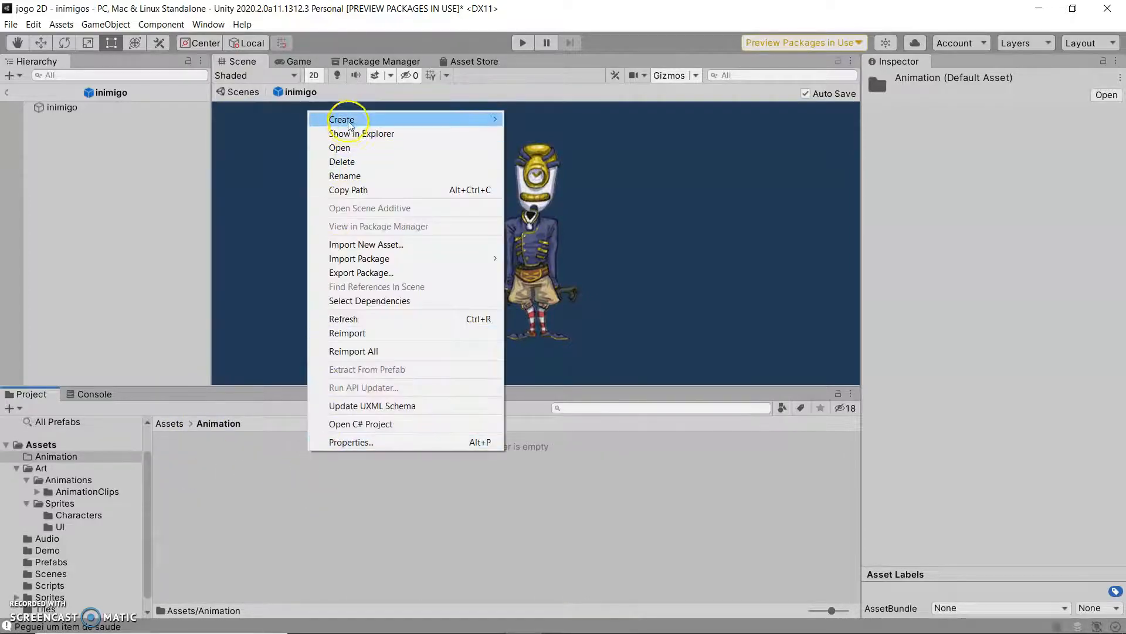
mouse_move(349, 123)
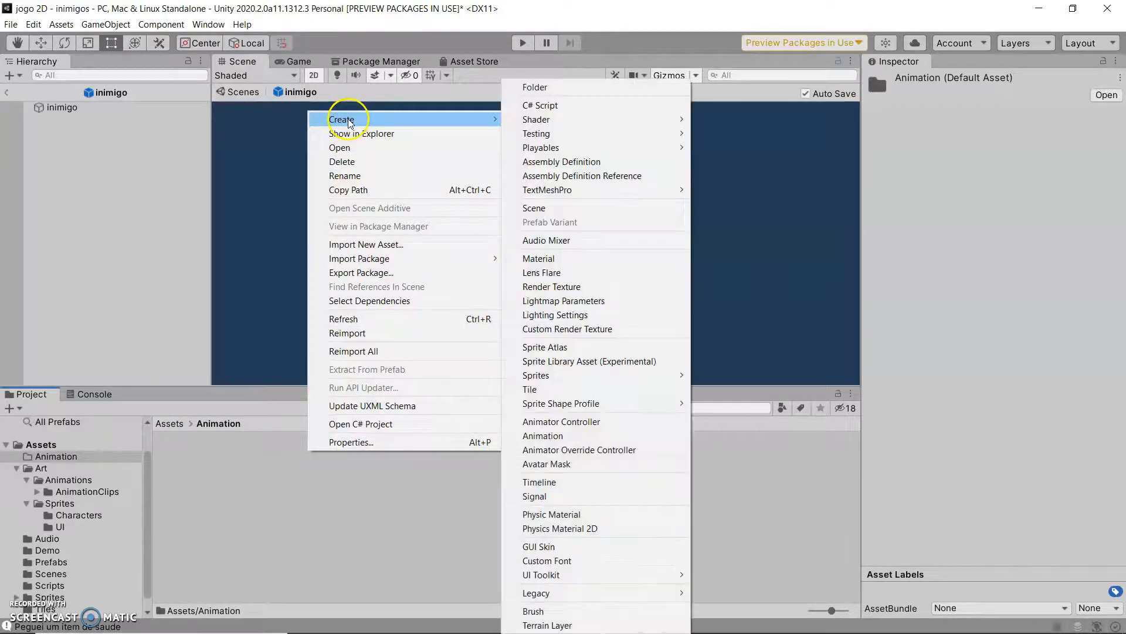
left_click(561, 422)
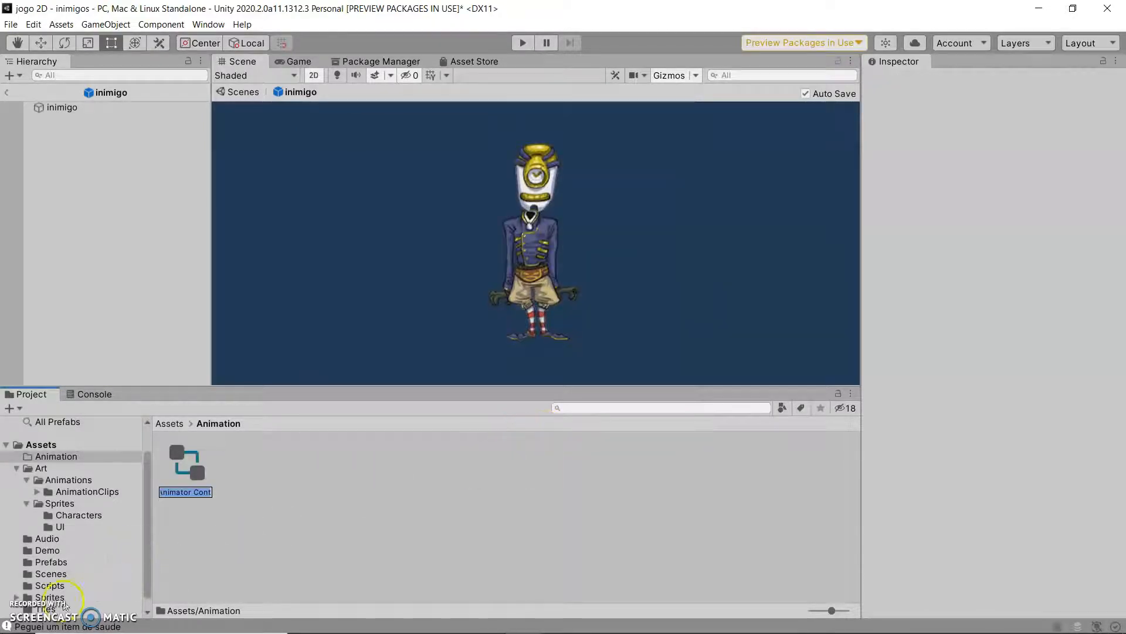
type("inimi")
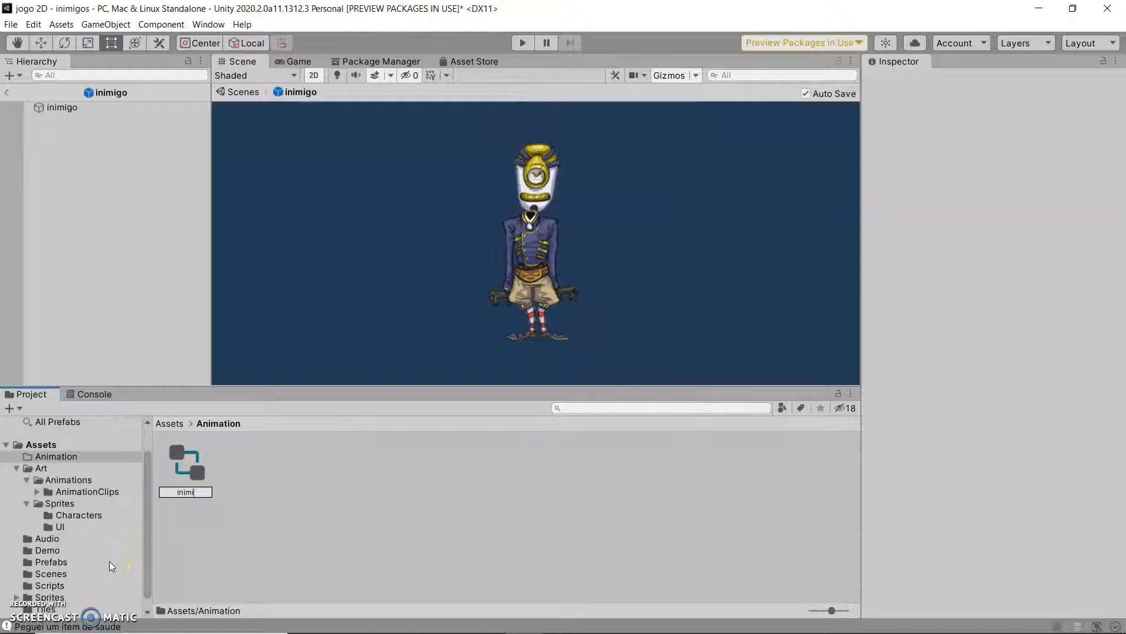
type("go")
key("Return")
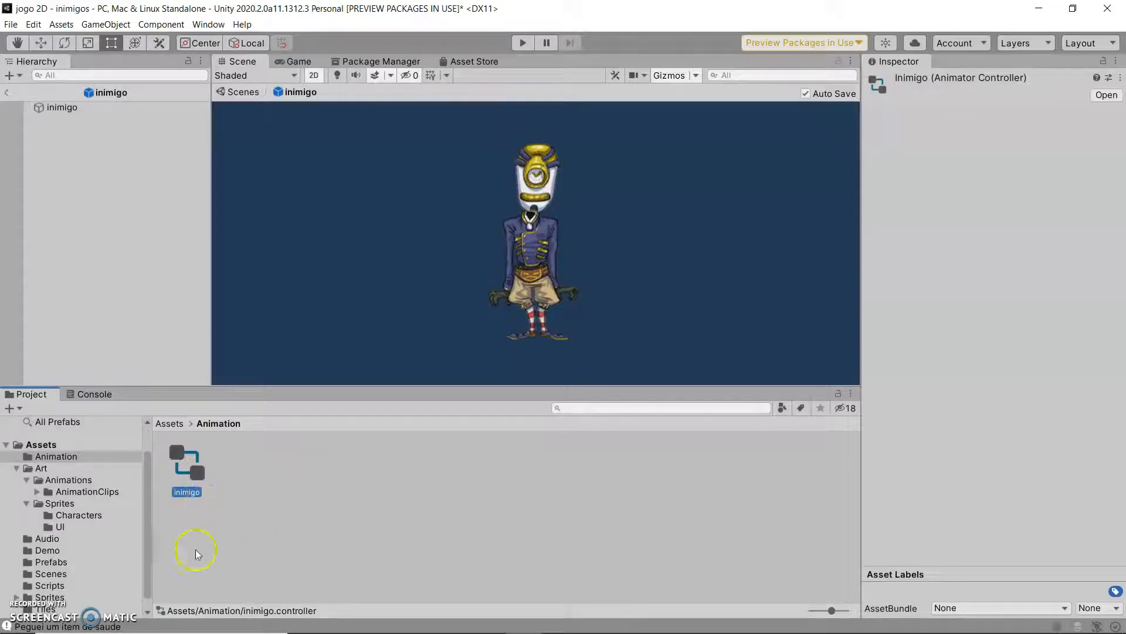
left_click(171, 465)
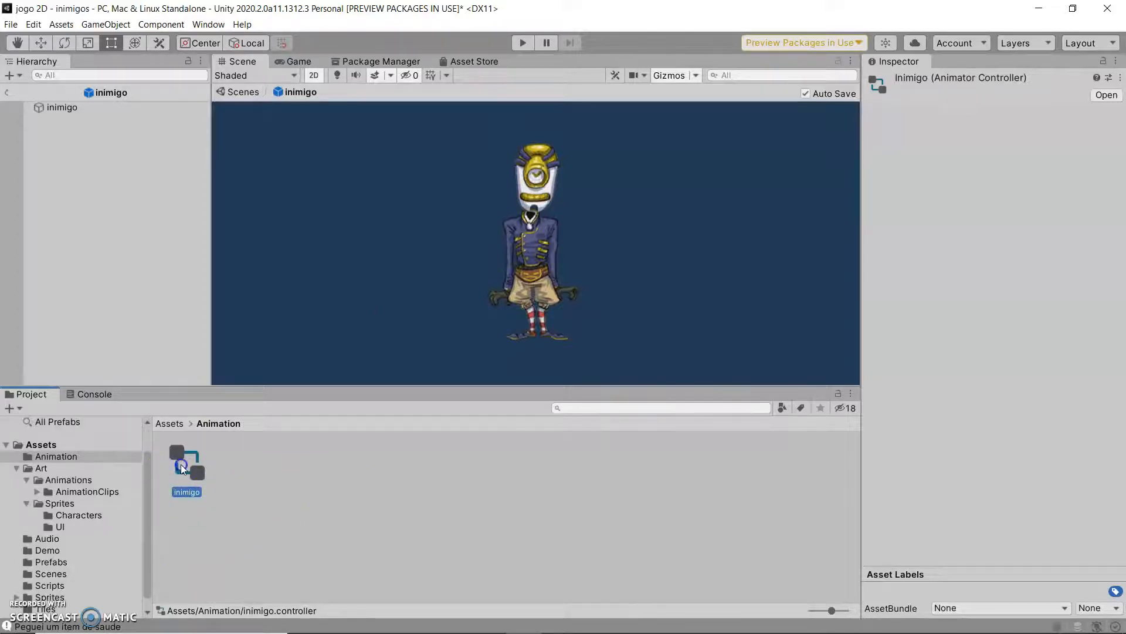
left_click_drag(185, 493, 199, 483)
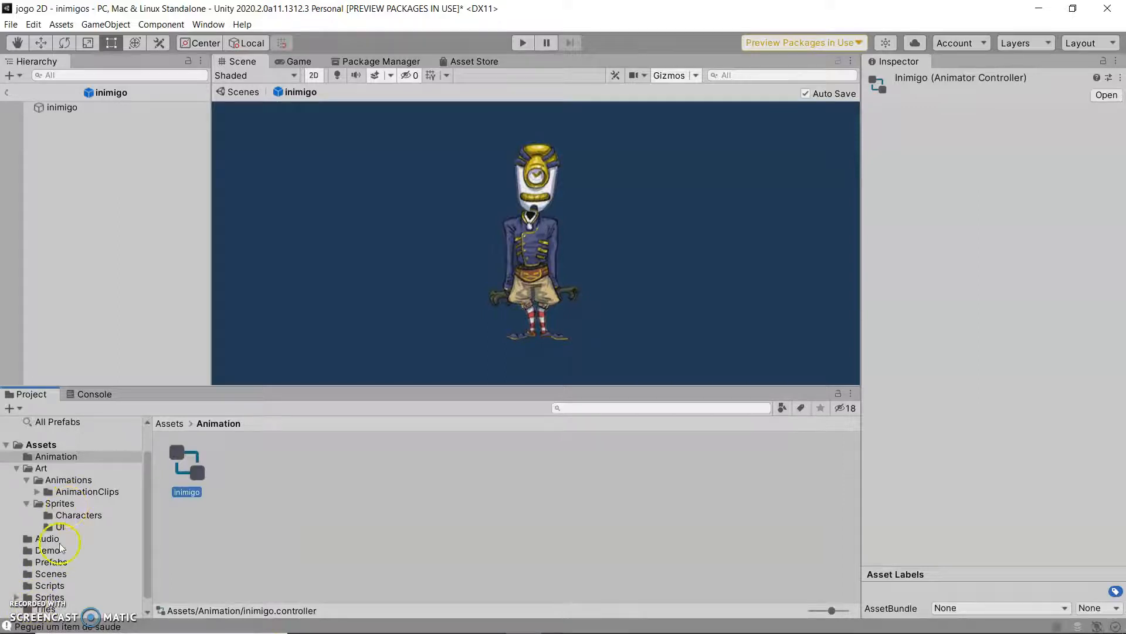
Step: Assign the inimigo controller to the Animator component of the inimigo prefab in the Prefabs folder
left_click(58, 563)
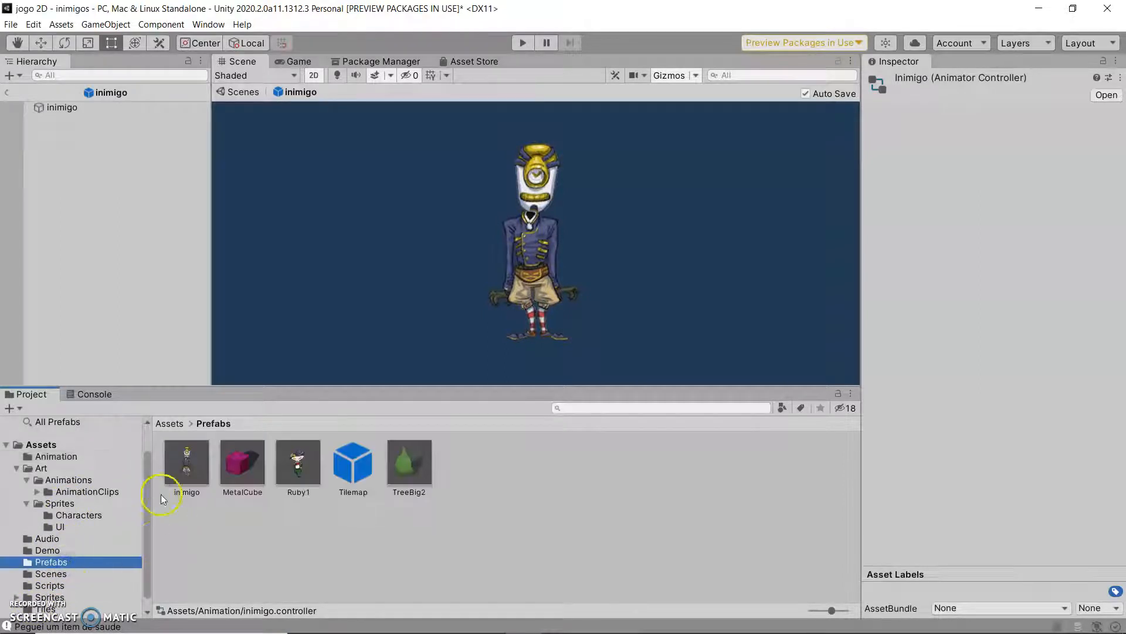
left_click(187, 465)
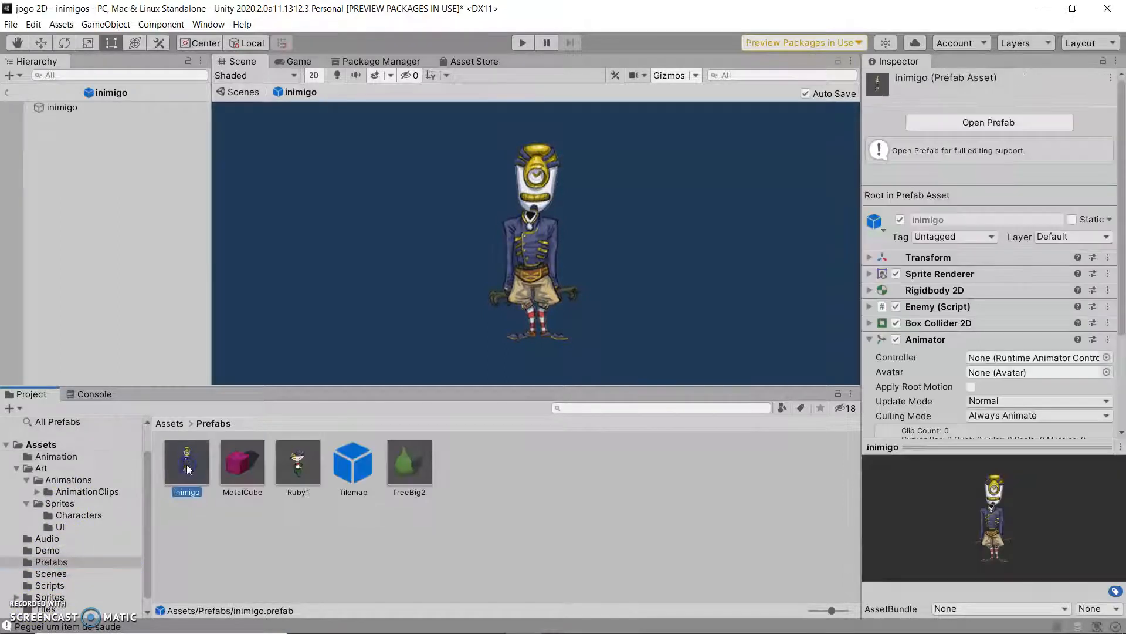
left_click(1106, 357)
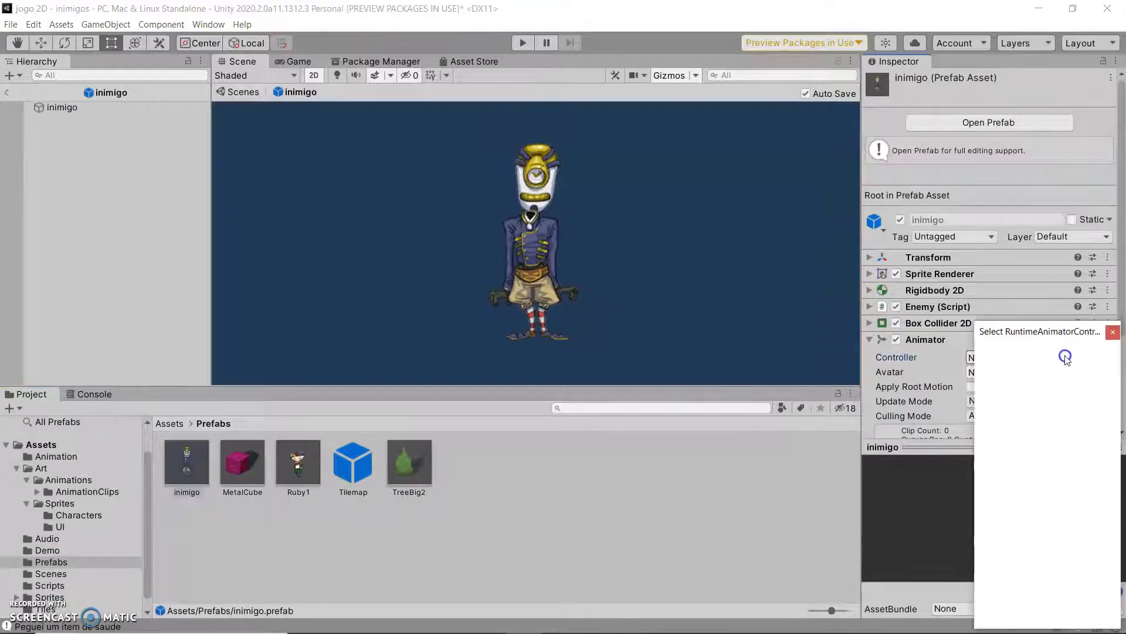
left_click(1031, 392)
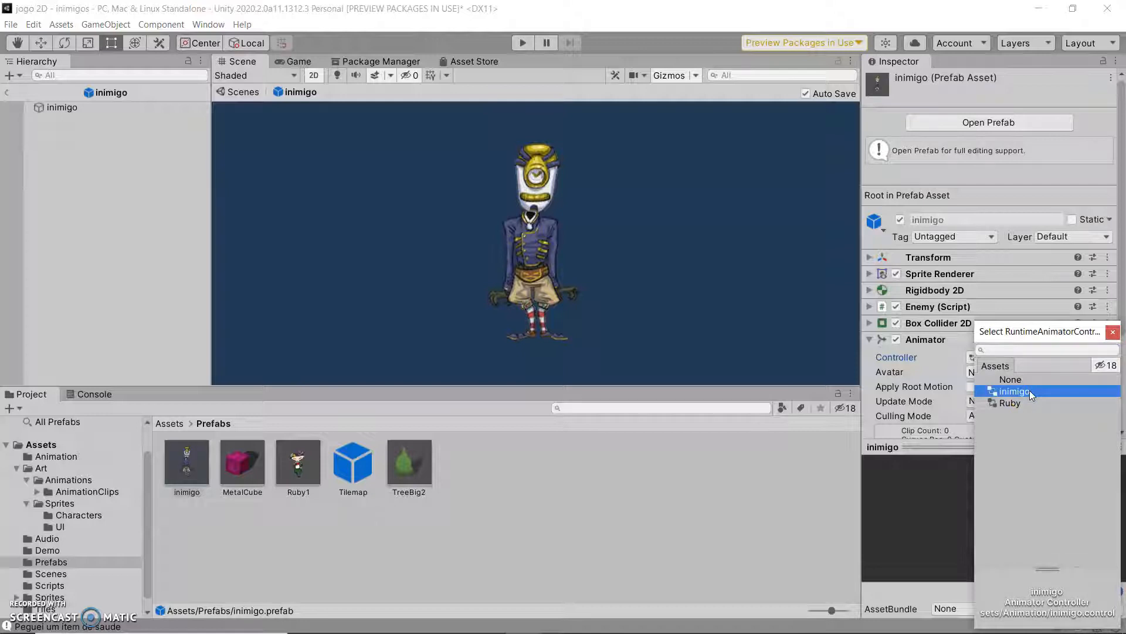
double_click(1030, 392)
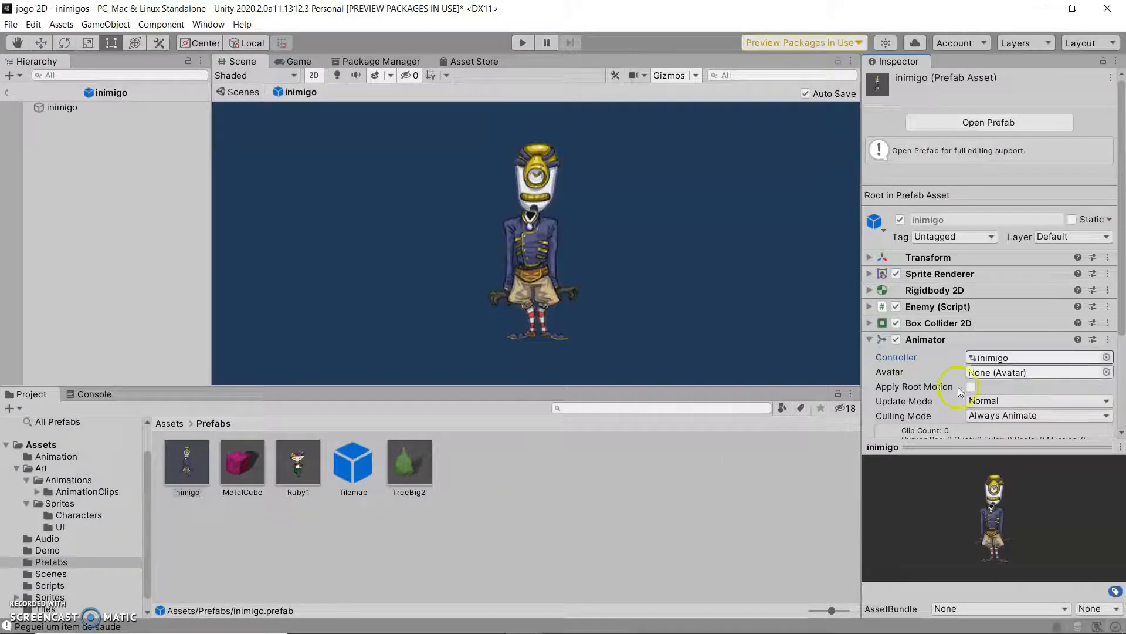
scroll(966, 364, "down", 3)
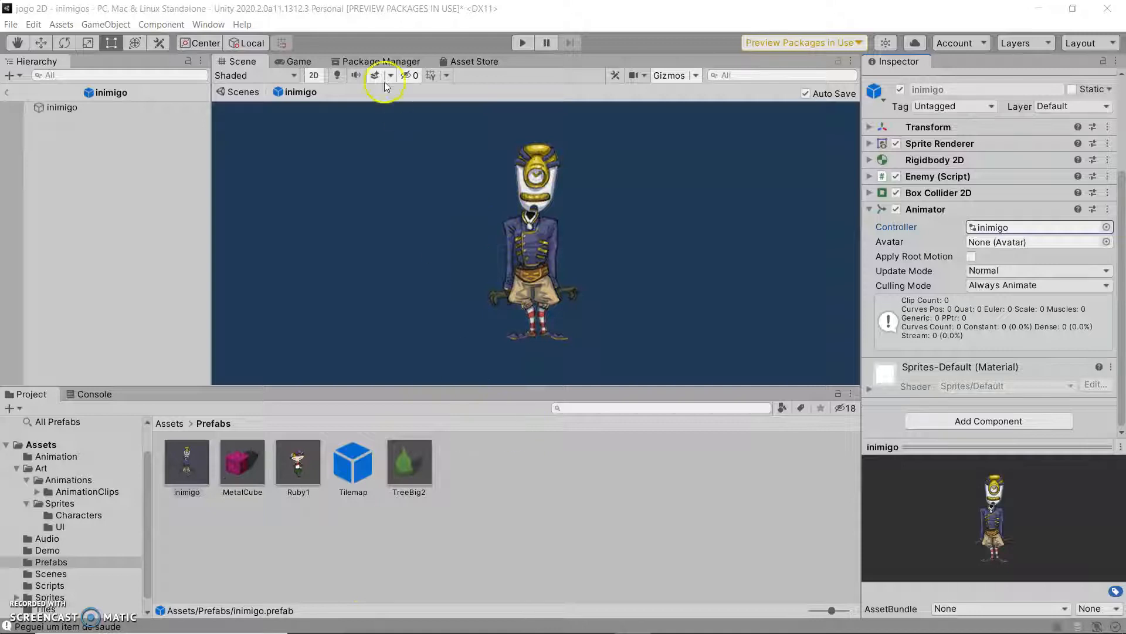
Step: Select the inimigo character in the prefab view and open the Animation window for it, placing it over the scene
left_click(534, 279)
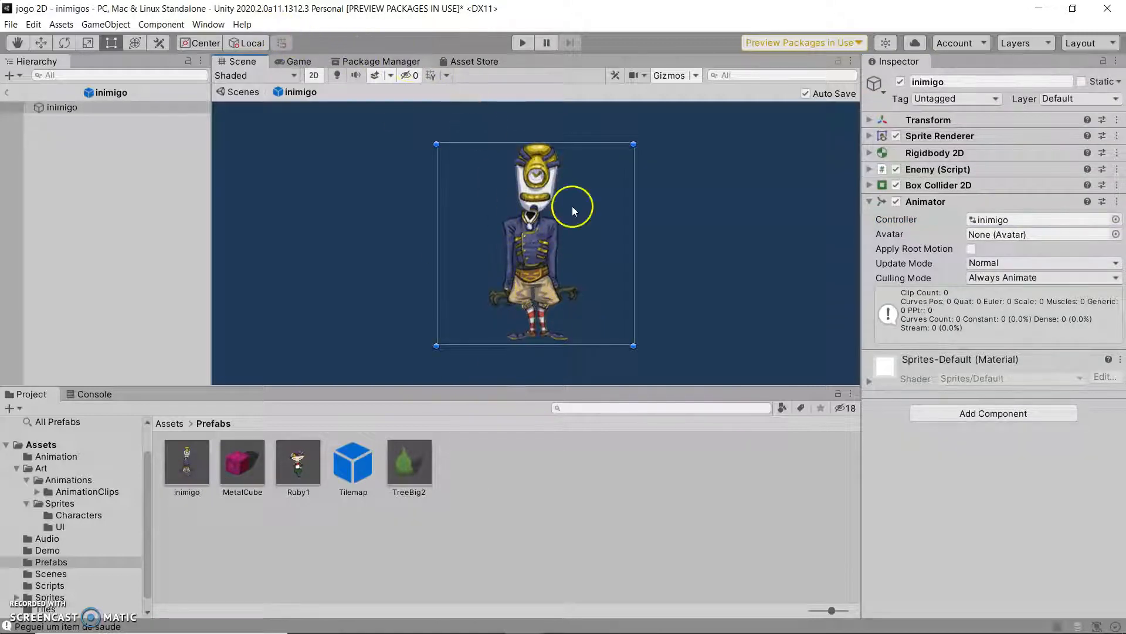
left_click(209, 24)
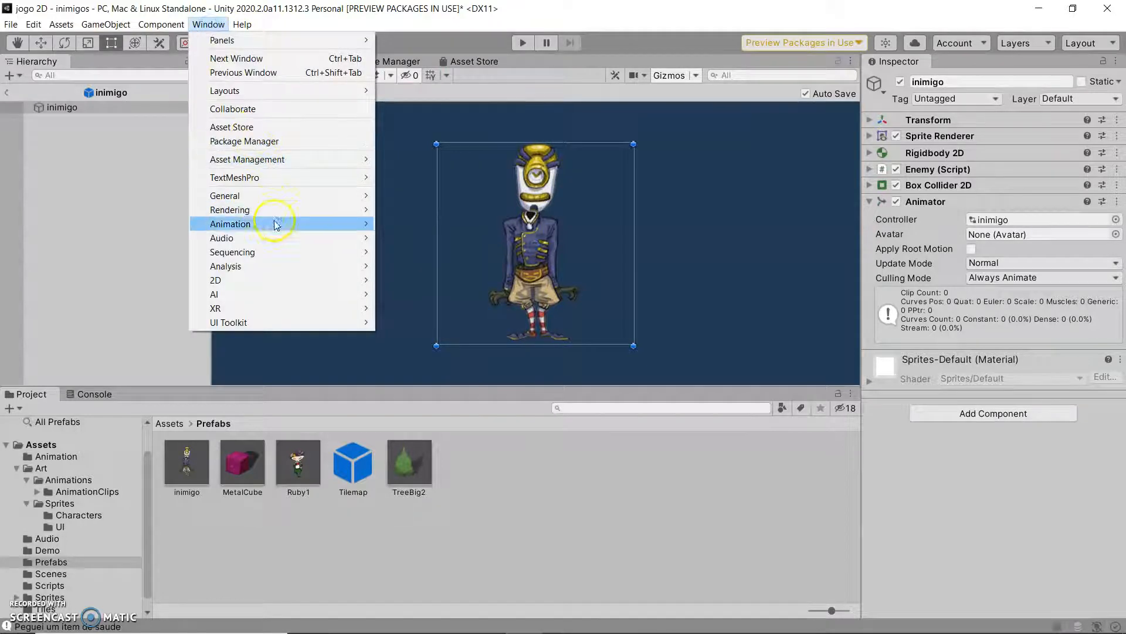
mouse_move(276, 224)
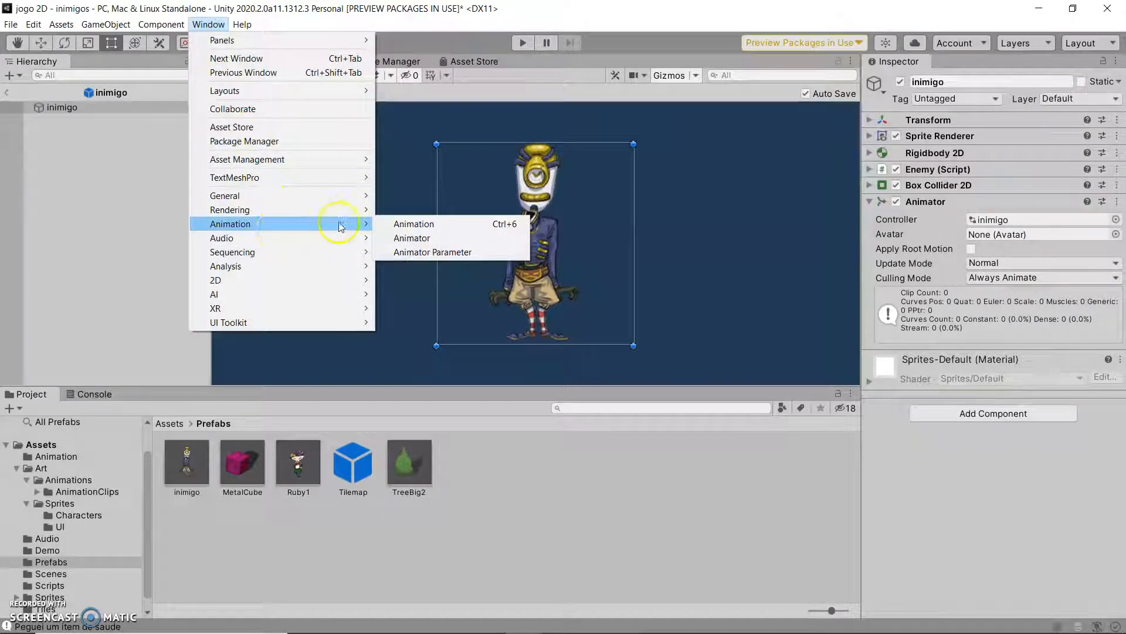
left_click(414, 223)
left_click_drag(602, 111, 521, 134)
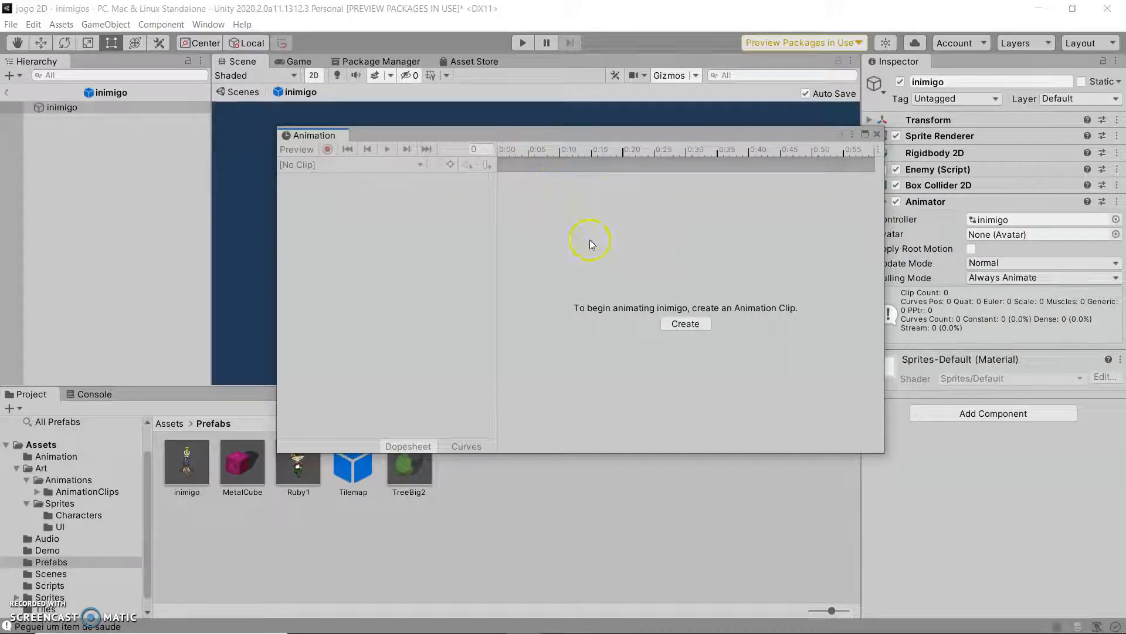
left_click_drag(530, 140, 512, 145)
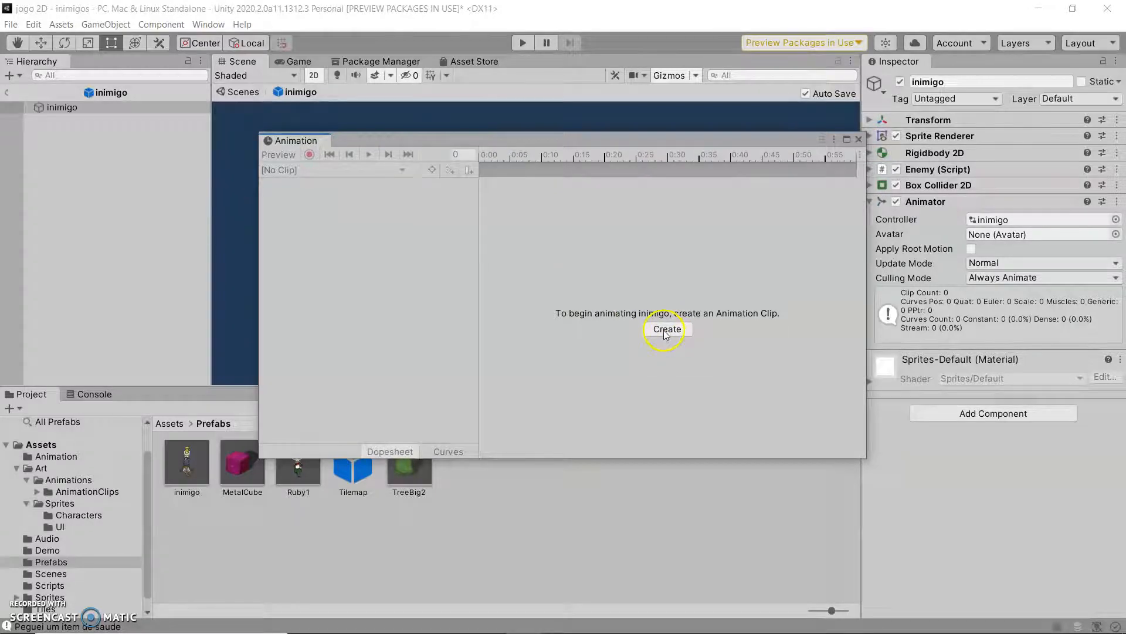
left_click_drag(574, 143, 734, 283)
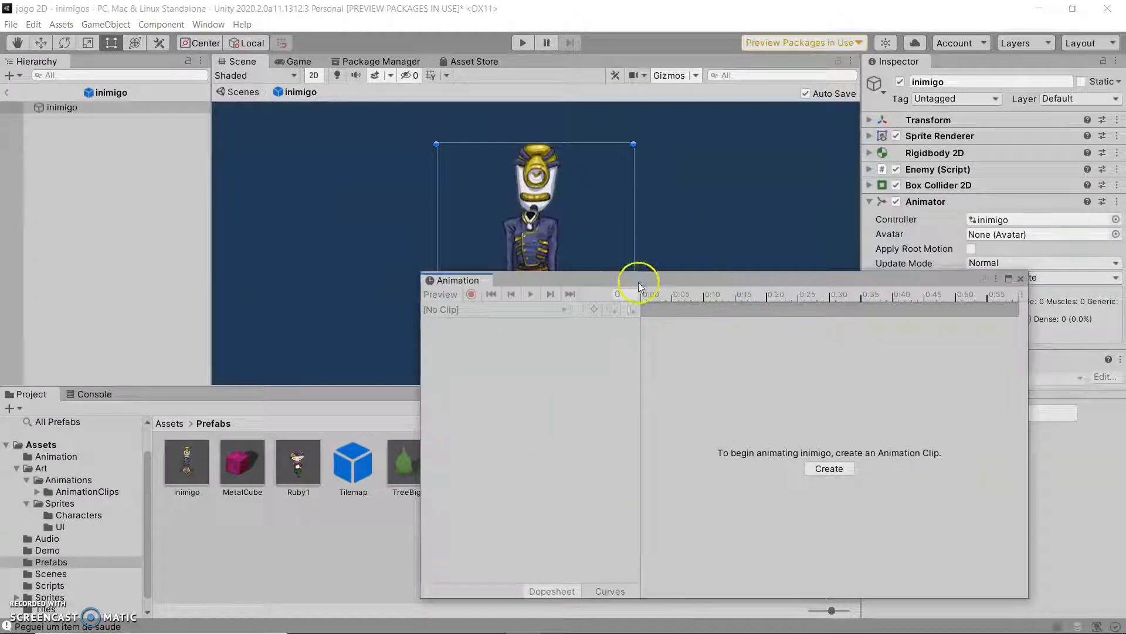
left_click_drag(640, 282, 529, 180)
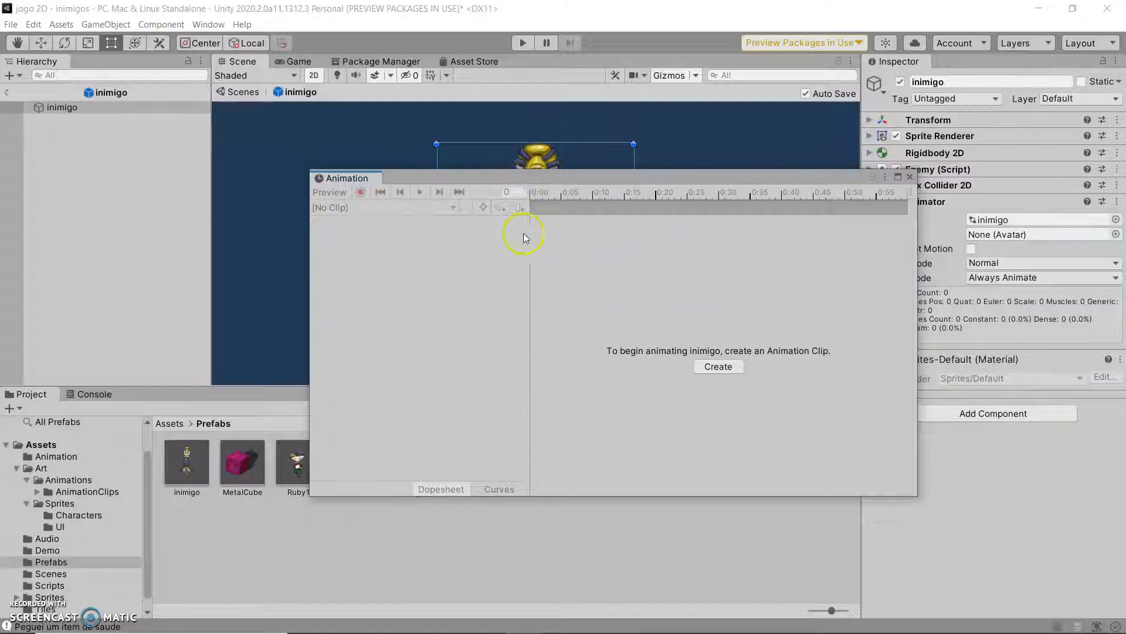
Step: Create an animation clip named walkLeft for inimigo, saved in the Animation folder
left_click(716, 369)
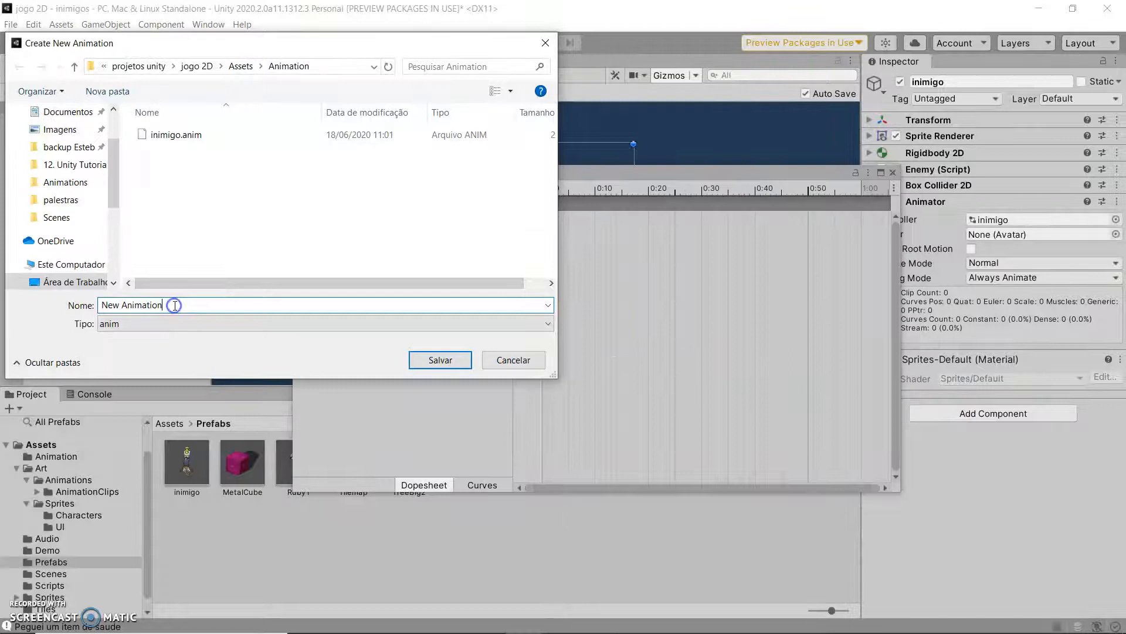
double_click(167, 304)
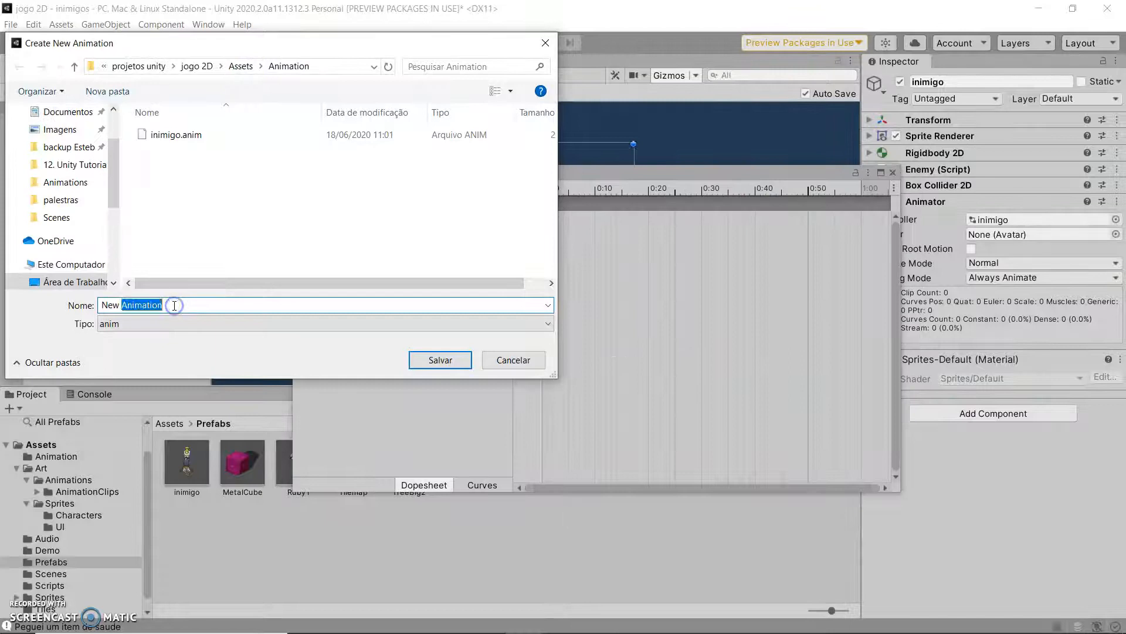
left_click(173, 305)
left_click_drag(183, 309, 87, 303)
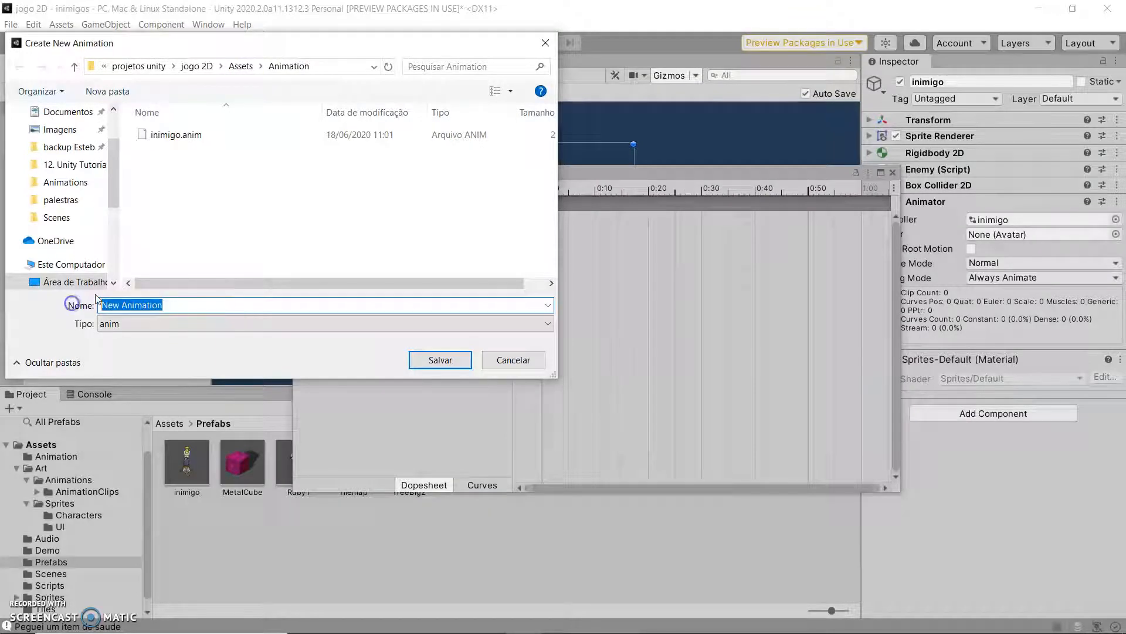
type("walkLeft")
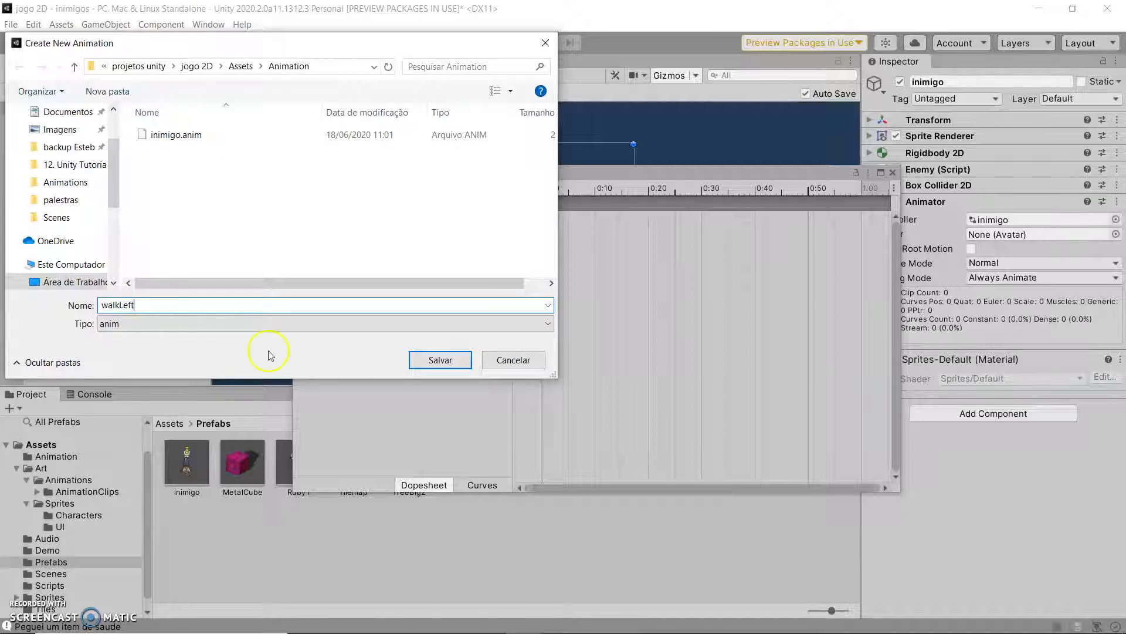
left_click(441, 360)
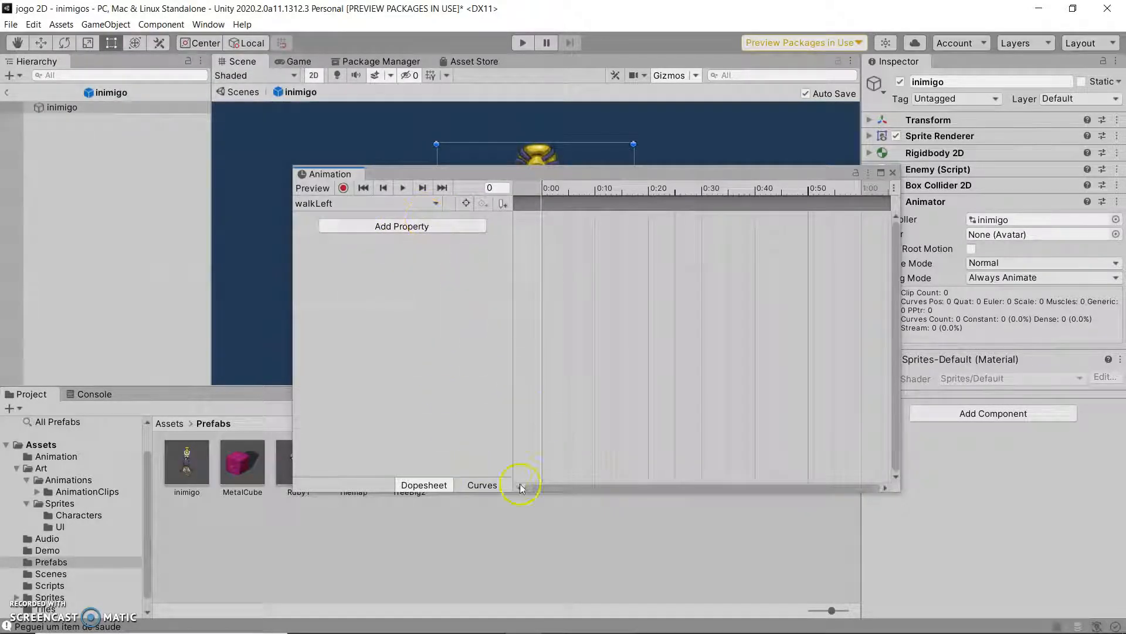
left_click(436, 173)
left_click_drag(437, 174, 398, 171)
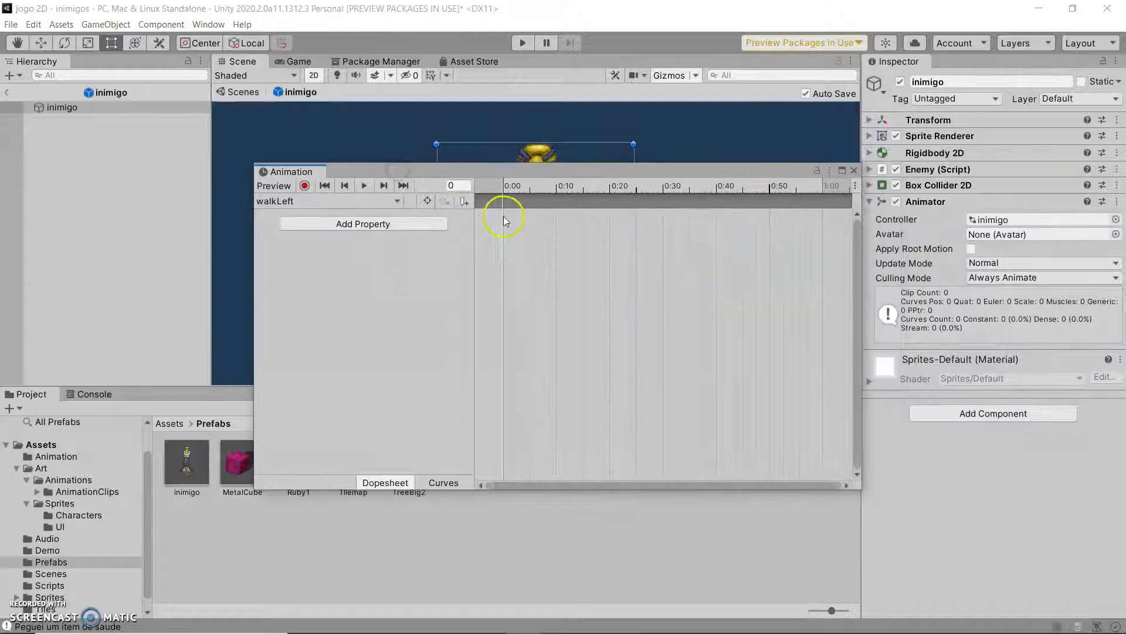
Step: Move the Animation window clear of the assets and show the individual MrClockworkSheet sprites in the Art/Sprites/Characters folder
left_click_drag(502, 169, 464, 259)
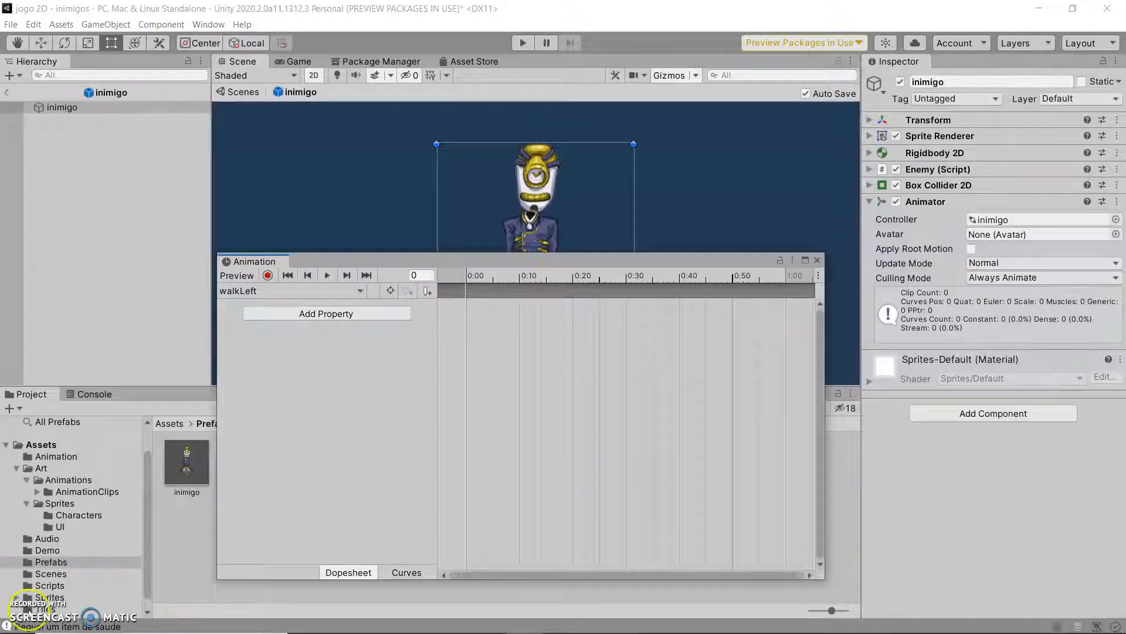
left_click(482, 320)
left_click_drag(351, 259, 235, 120)
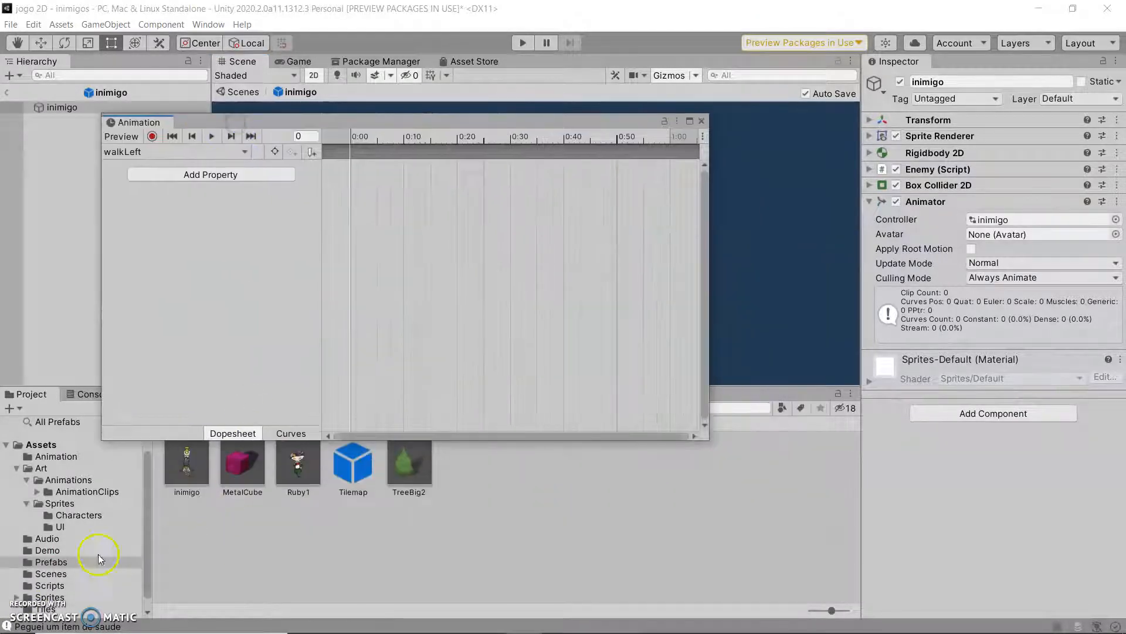
left_click(78, 481)
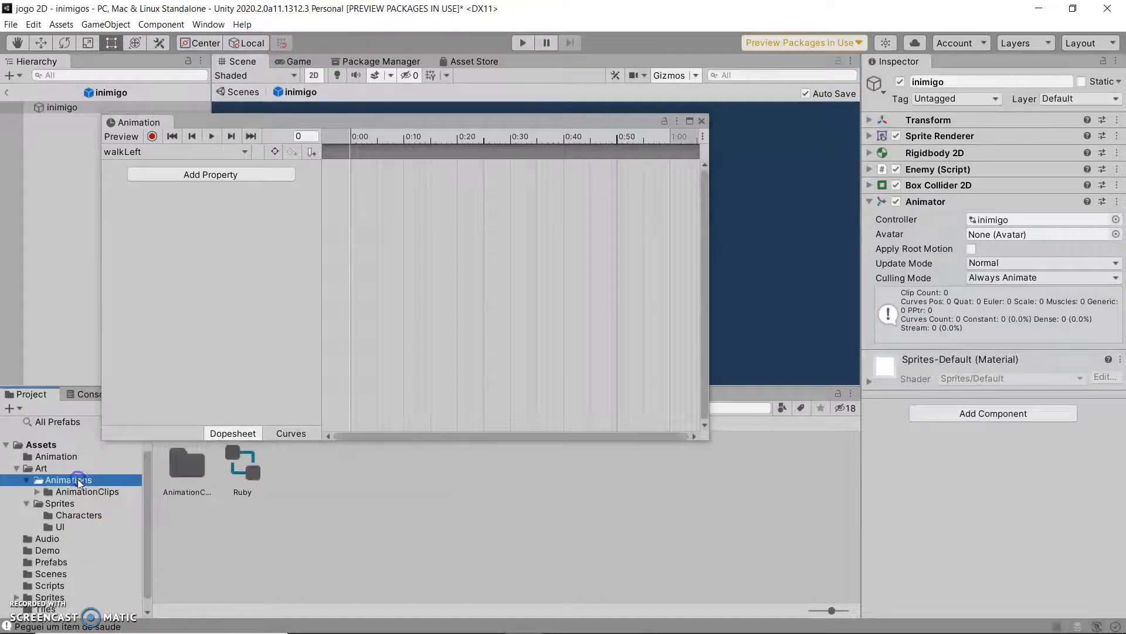
left_click(70, 515)
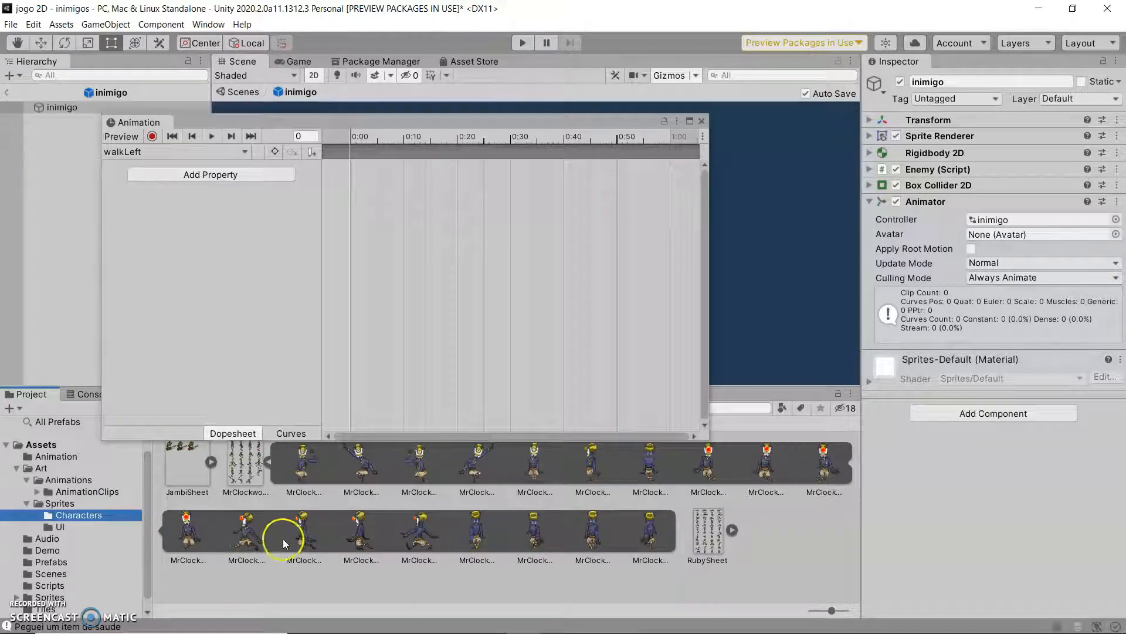
left_click(268, 464)
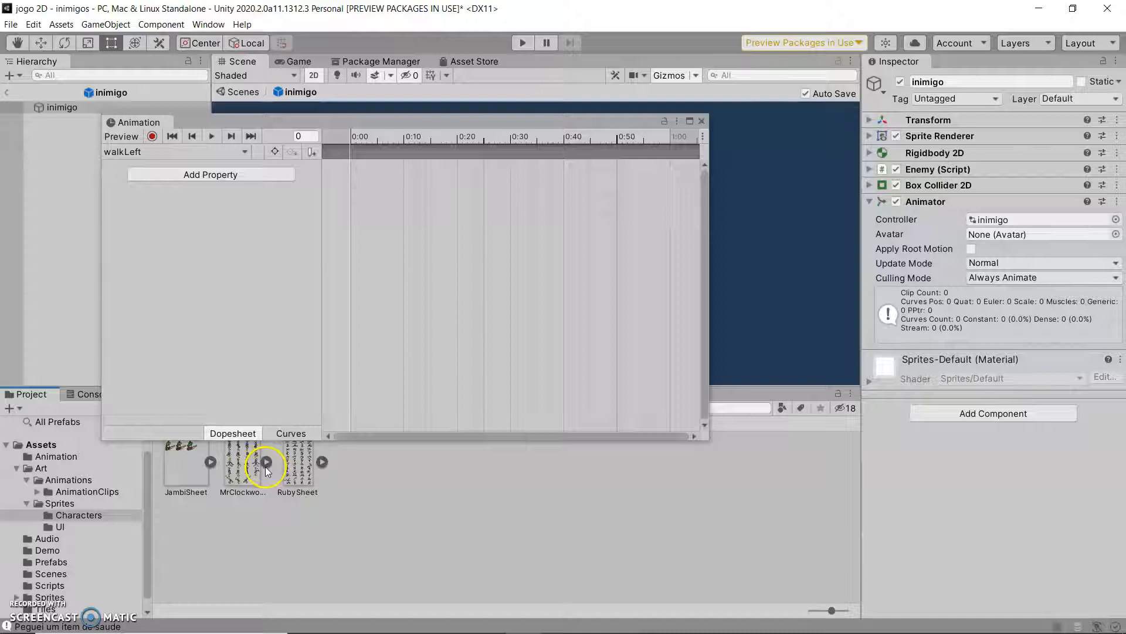
left_click(268, 462)
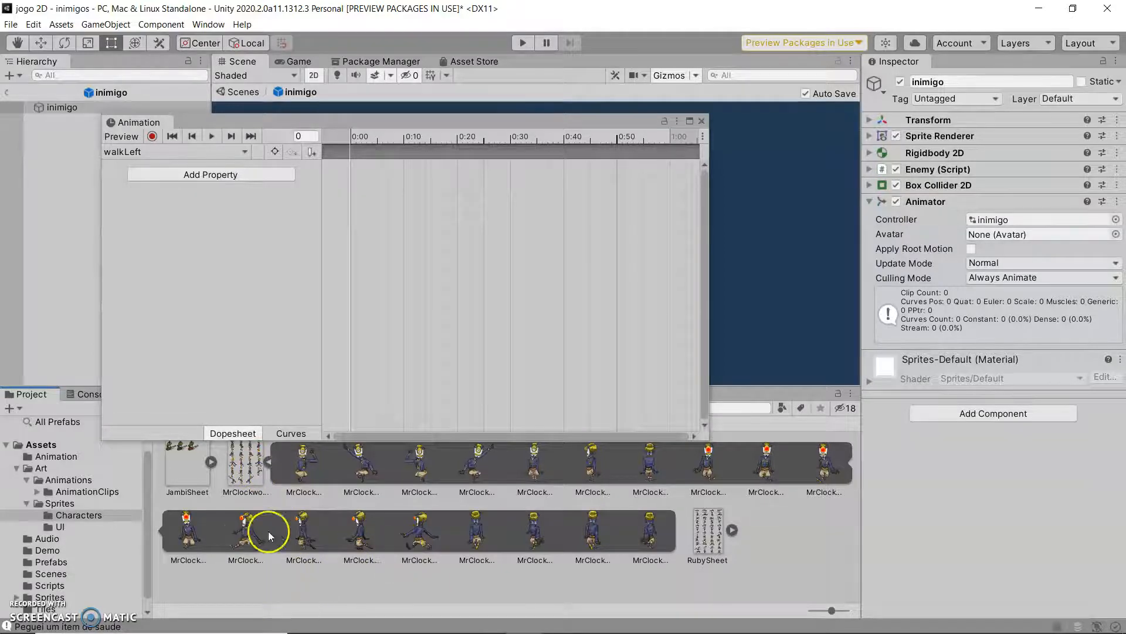
Step: Add the four MrClockworkWalkSides sprites together to the walkLeft timeline, starting at 0:00
left_click(246, 544)
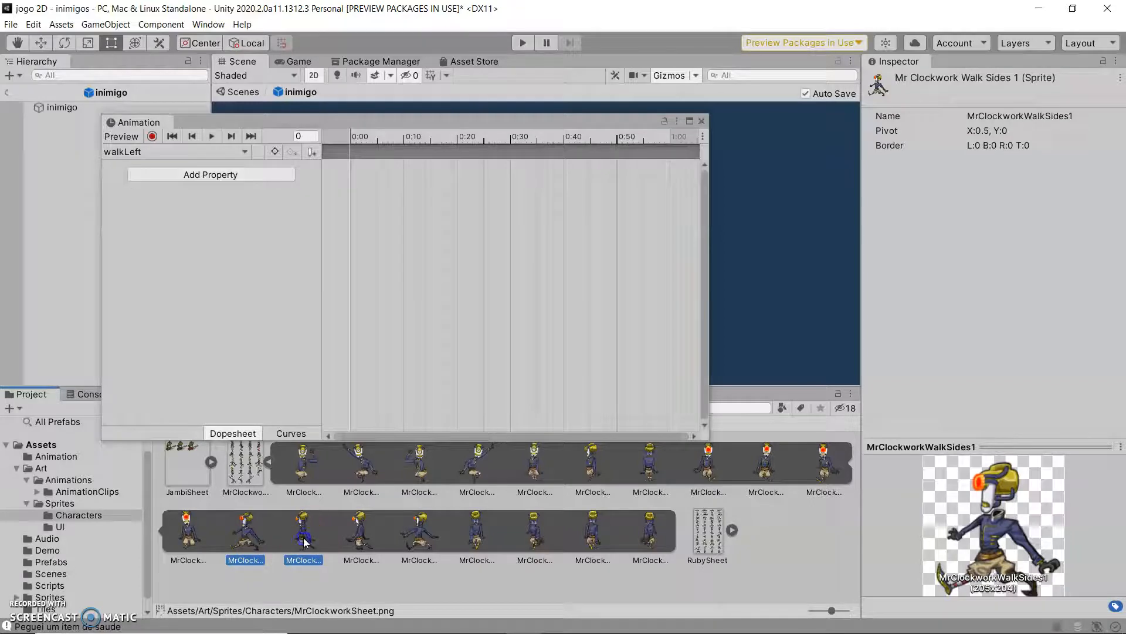
left_click(360, 533, "shift")
left_click(422, 537, "shift")
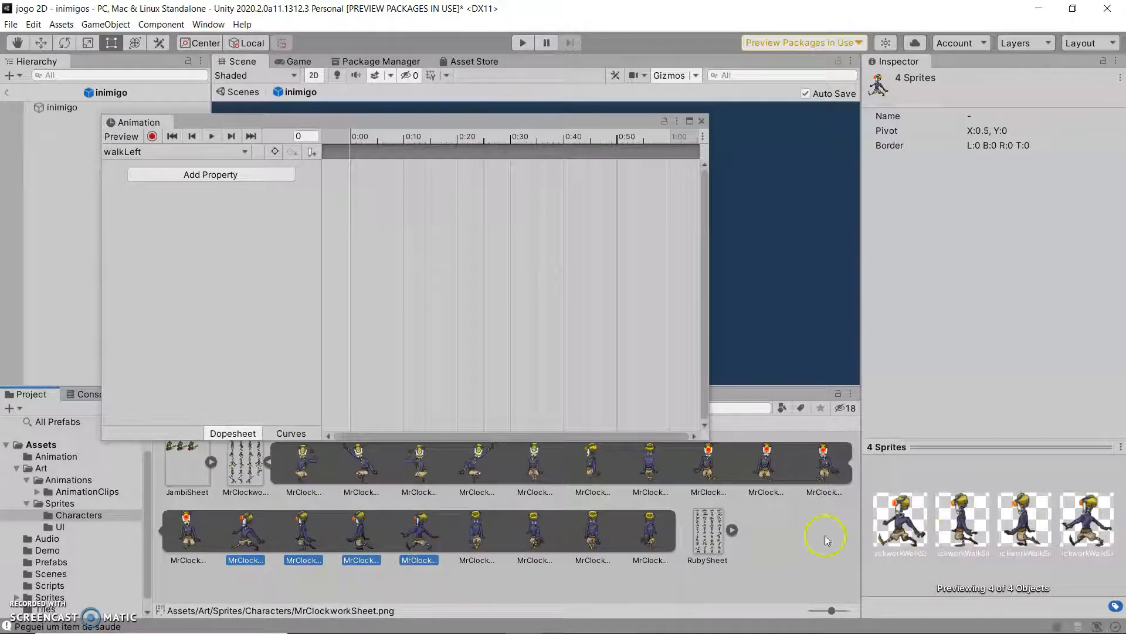
left_click_drag(244, 535, 353, 176)
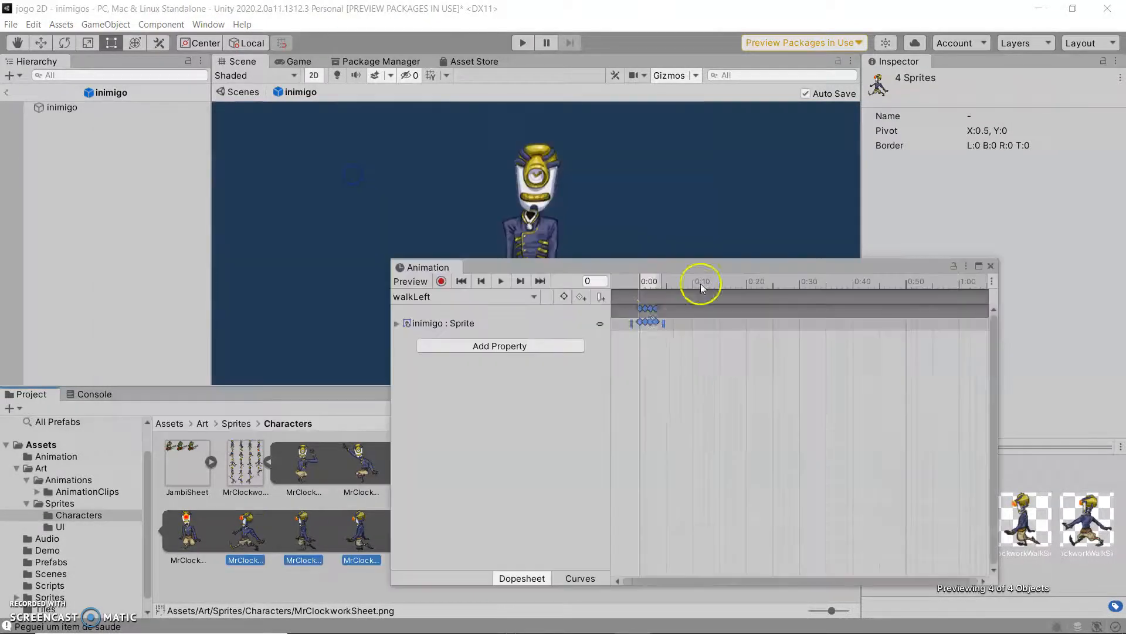
Step: Uncover the character in the scene and play the walkLeft clip to check its speed, then stop it
left_click_drag(684, 270, 637, 251)
left_click(501, 281)
left_click_drag(492, 251, 497, 262)
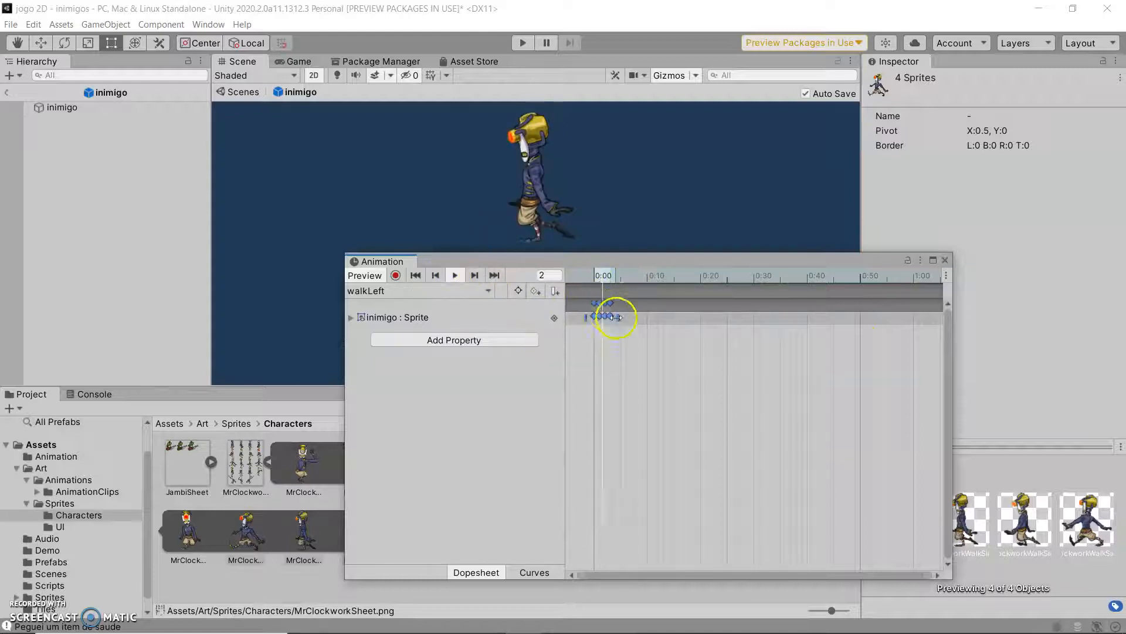
left_click(456, 275)
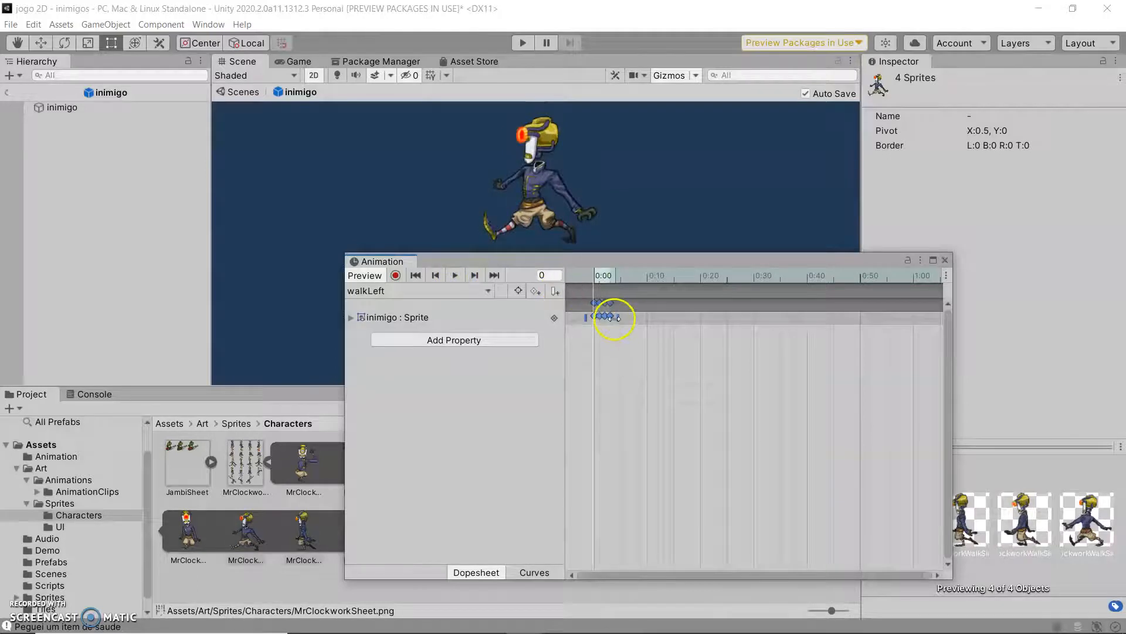
Step: Stretch the walkLeft sprite keyframes to 10-frame intervals, with the last keyframe at 0:30
left_click_drag(616, 318, 918, 305)
left_click(716, 376)
left_click(925, 315)
left_click_drag(925, 316, 762, 315)
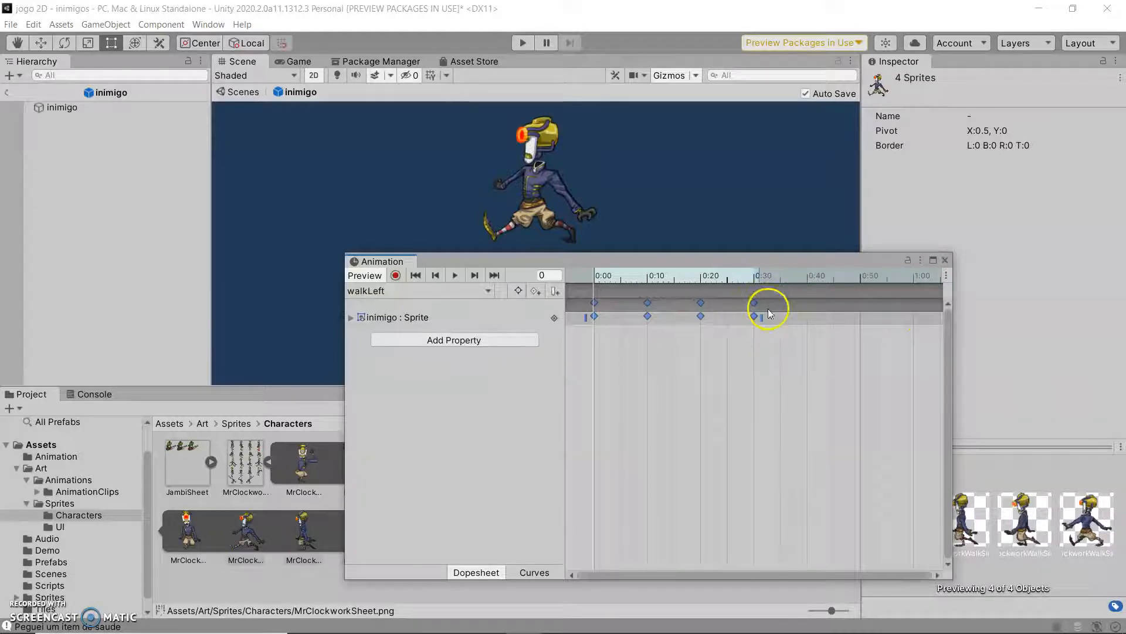
mouse_move(758, 315)
left_mouse_down()
mouse_move(810, 315)
mouse_move(762, 315)
left_mouse_up()
Step: Play the stretched walkLeft clip with the character in view, and stop the playback
left_click(455, 276)
left_click_drag(491, 263, 473, 291)
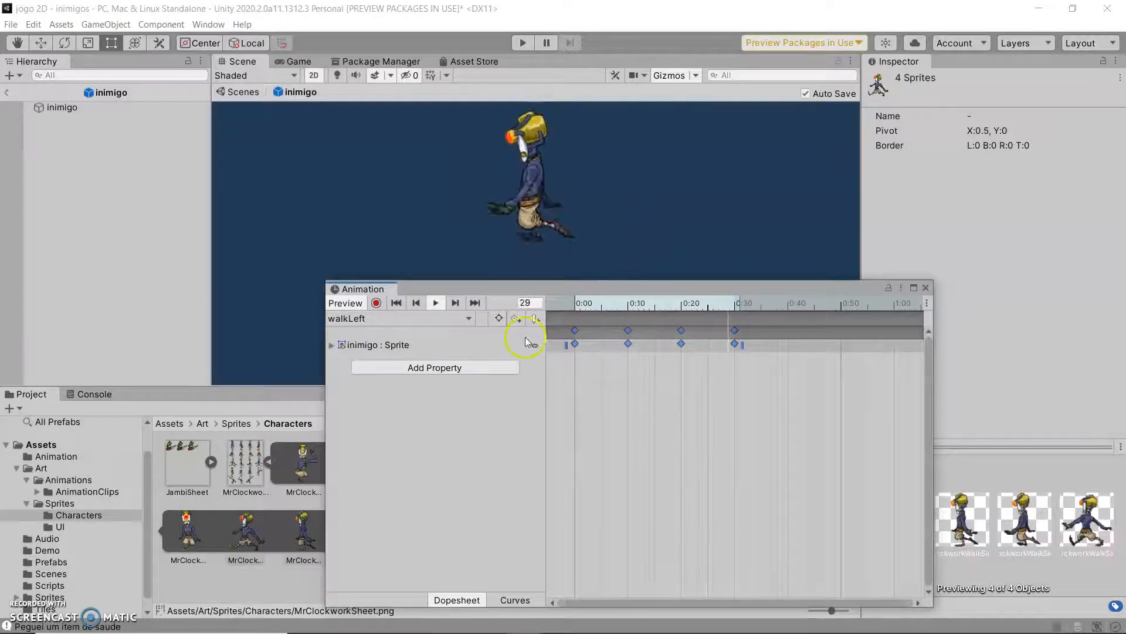
left_click(440, 302)
left_click_drag(485, 285, 466, 272)
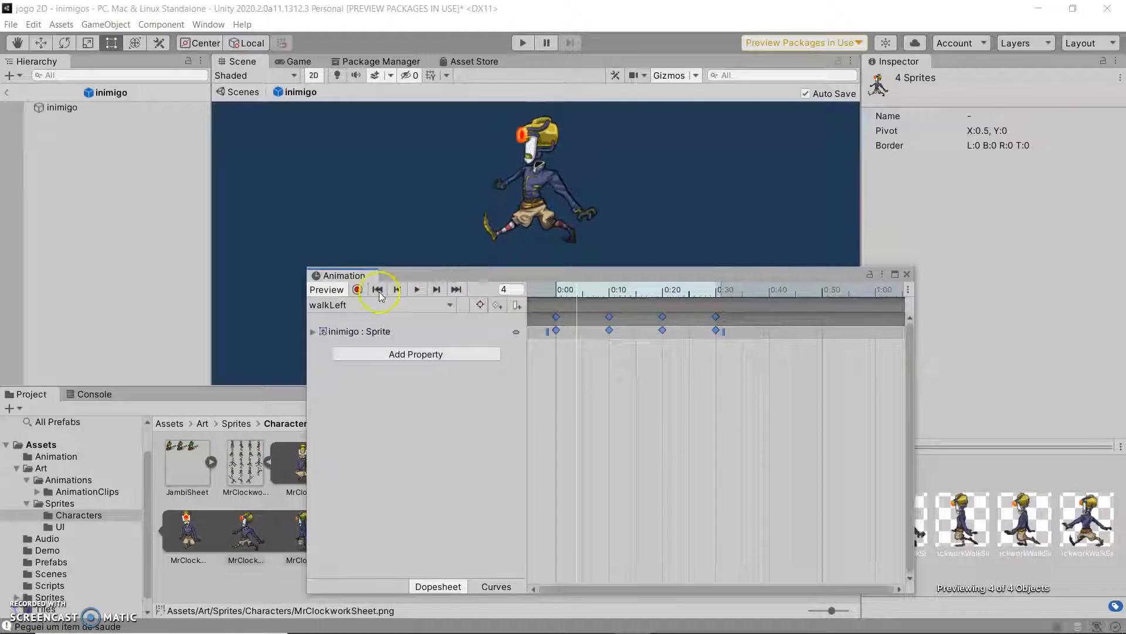
Step: Create a new animation clip named walkRight for inimigo, saved in the Animation folder
left_click(406, 305)
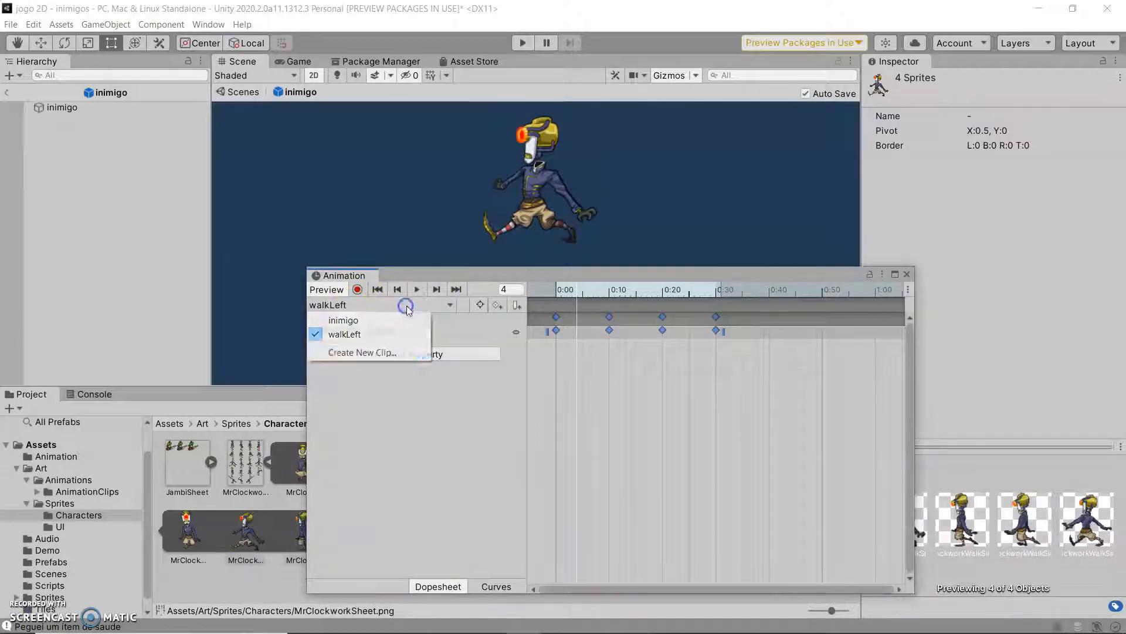
left_click(369, 353)
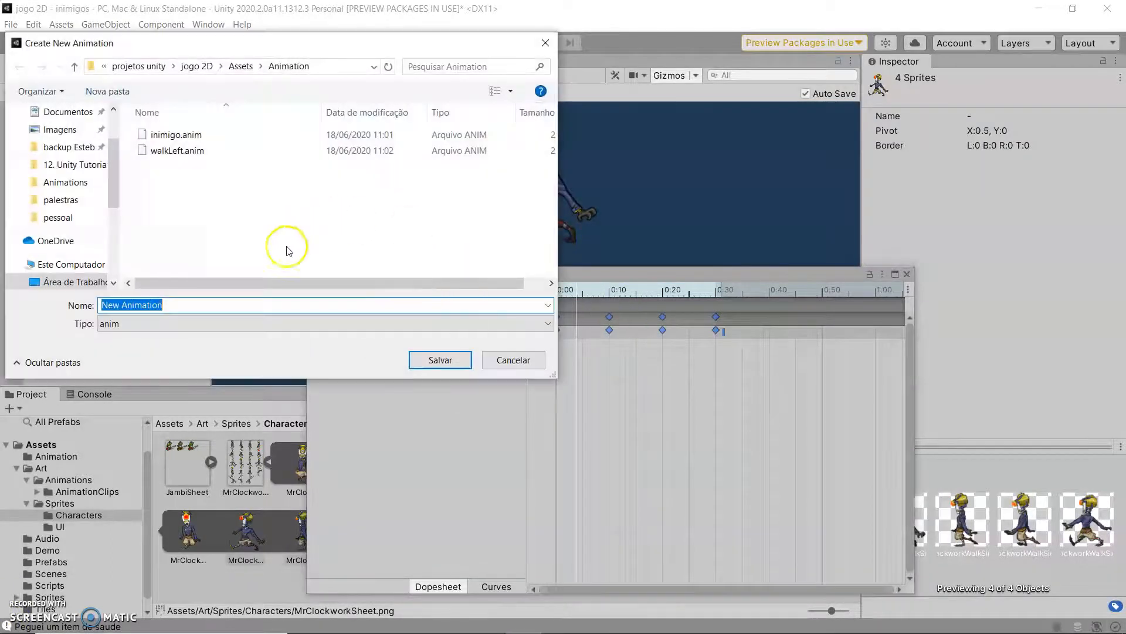
left_click(198, 156)
left_click(144, 306)
left_click(135, 306)
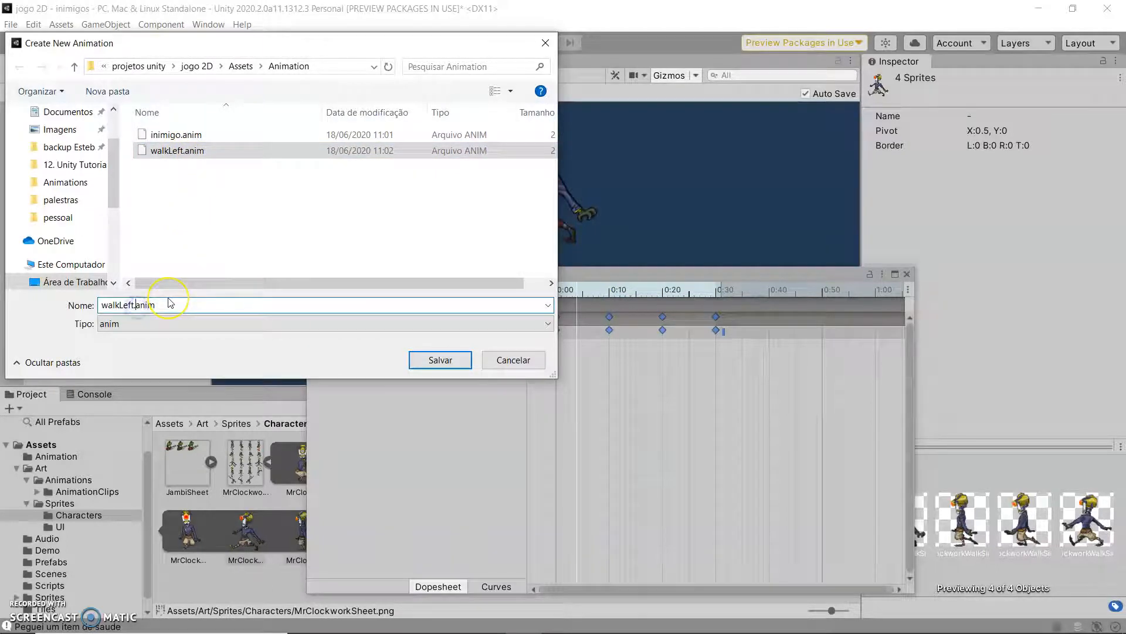
key("BackSpace")
key("BackSpace")
key("BackSpace")
key("BackSpace")
type("Right")
key("Return")
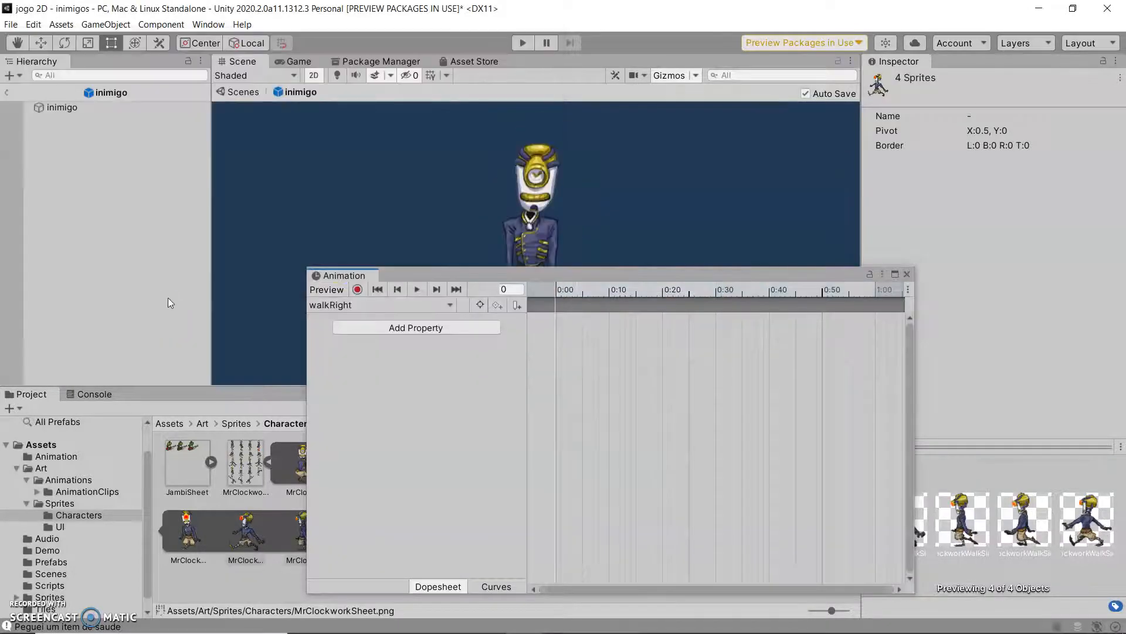
Step: Add the four side-walk sprites to walkRight at 10-frame intervals up to 0:30, and add the Sprite Renderer Flip X property
left_click_drag(427, 275, 257, 159)
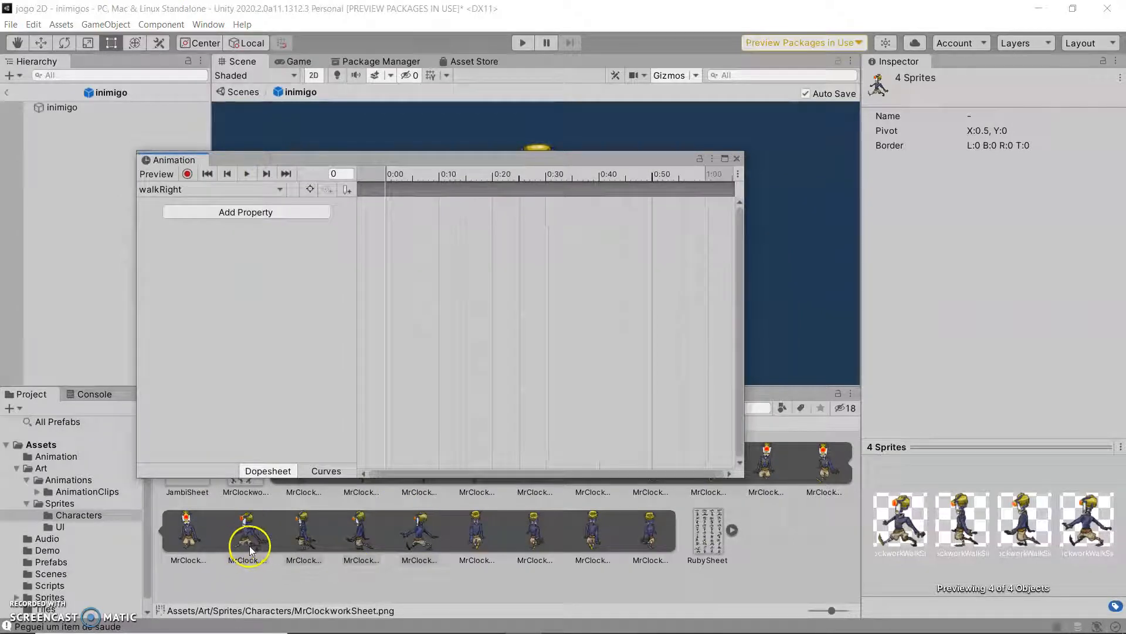
left_click_drag(236, 548, 551, 218)
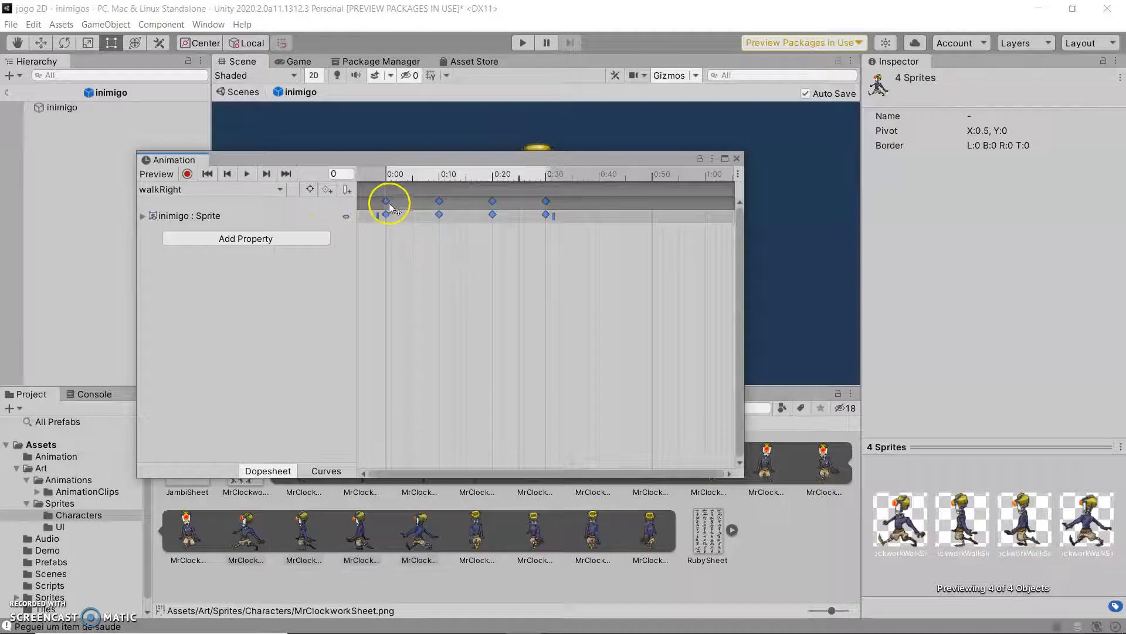
left_click(312, 243)
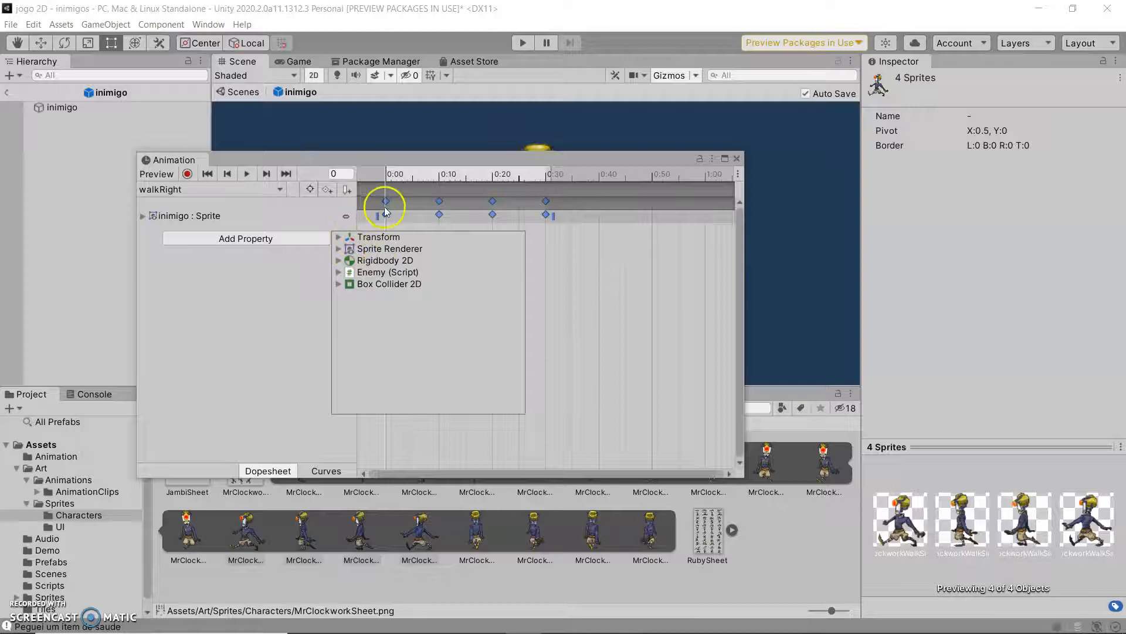
mouse_move(427, 156)
left_mouse_down()
mouse_move(428, 220)
mouse_move(433, 171)
mouse_move(422, 174)
left_mouse_up()
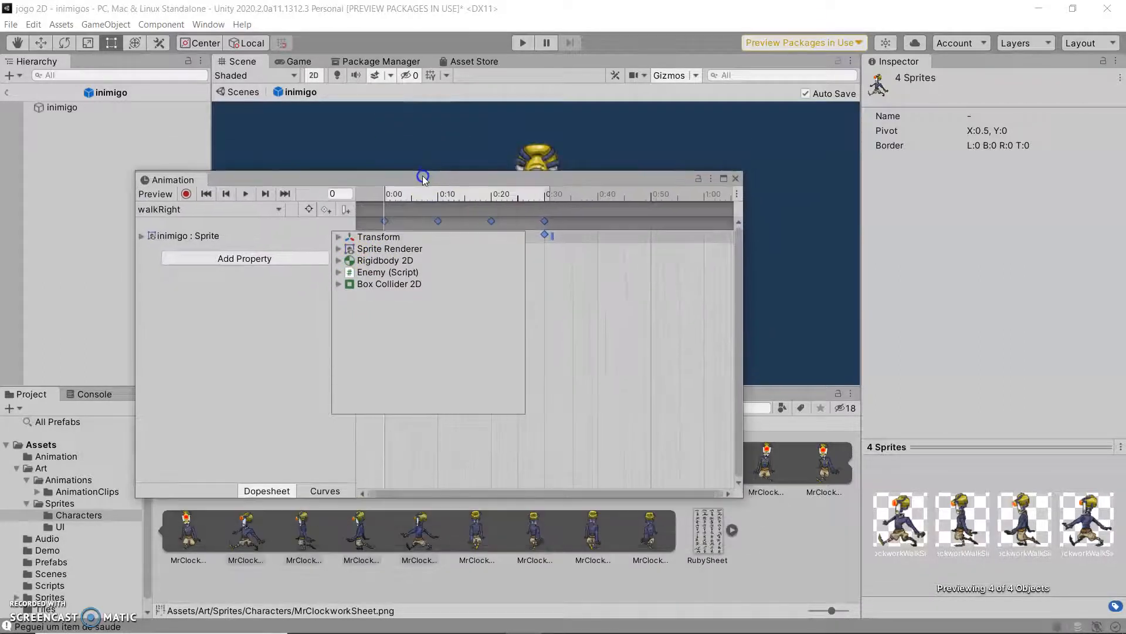
left_click(318, 259)
left_click(338, 270)
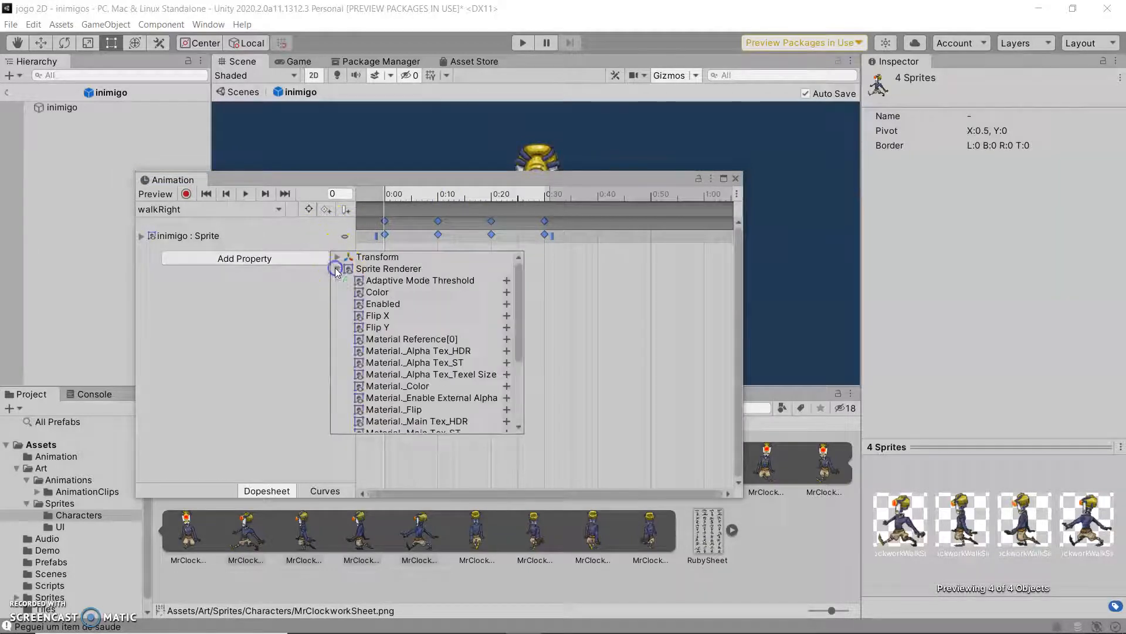
left_click(508, 317)
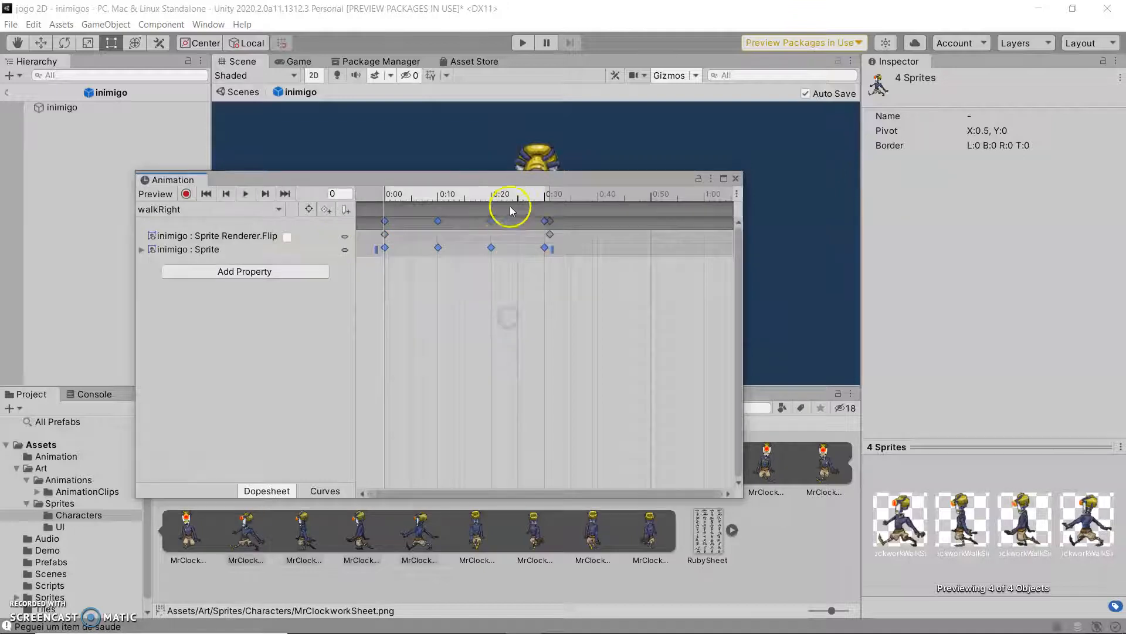
Step: Uncover the character and play the walkRight clip to check its facing direction, then stop it
left_click_drag(460, 175, 521, 271)
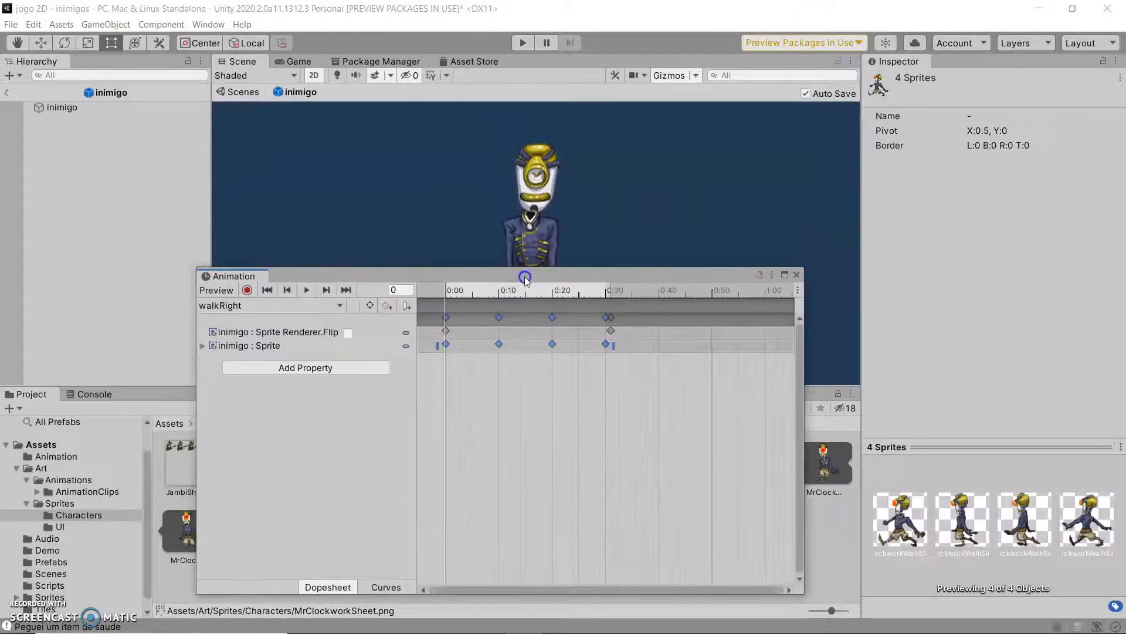
left_click(312, 294)
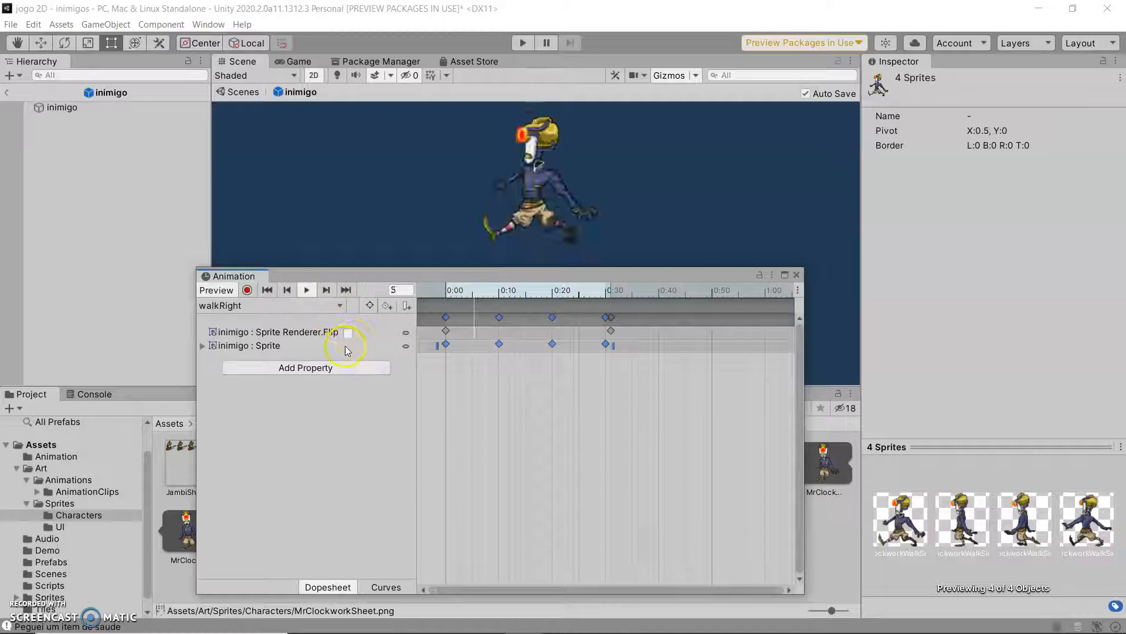
left_click(306, 290)
Step: Enable Flip X at frame 0 of walkRight and play the clip to check the mirrored walk
left_click(495, 293)
left_click_drag(495, 294, 443, 293)
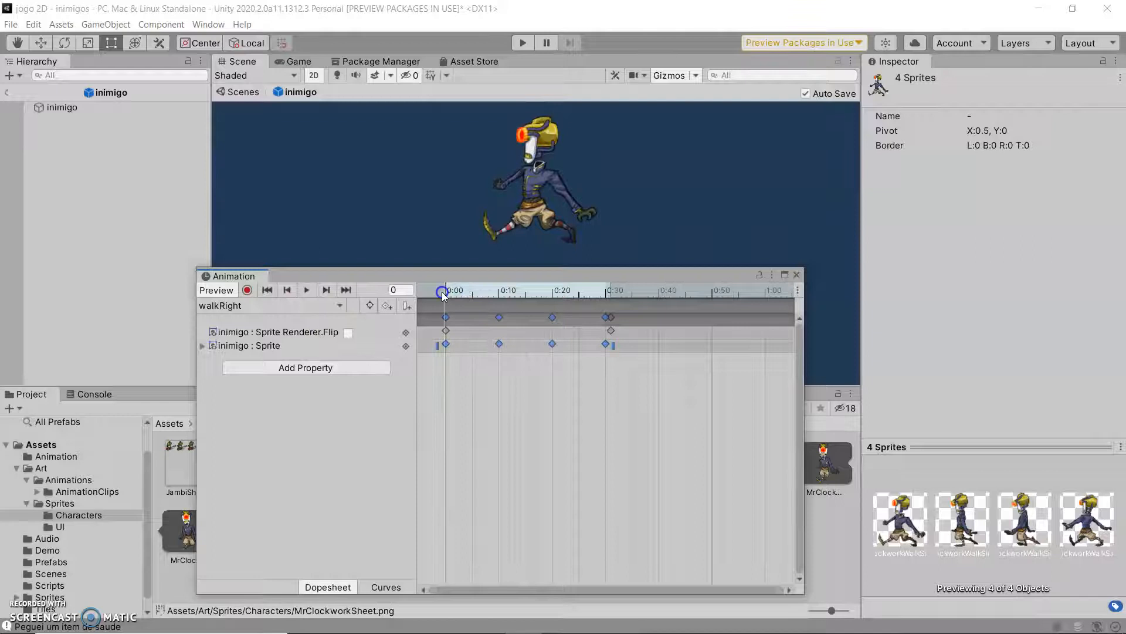
left_click(348, 332)
left_click(306, 289)
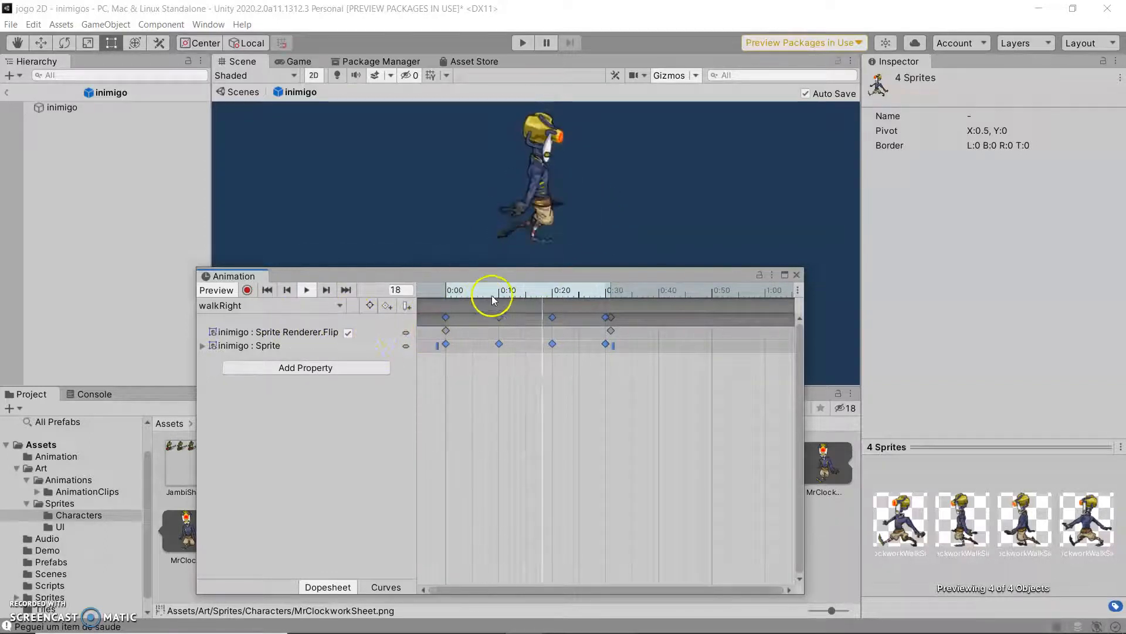
left_click(308, 291)
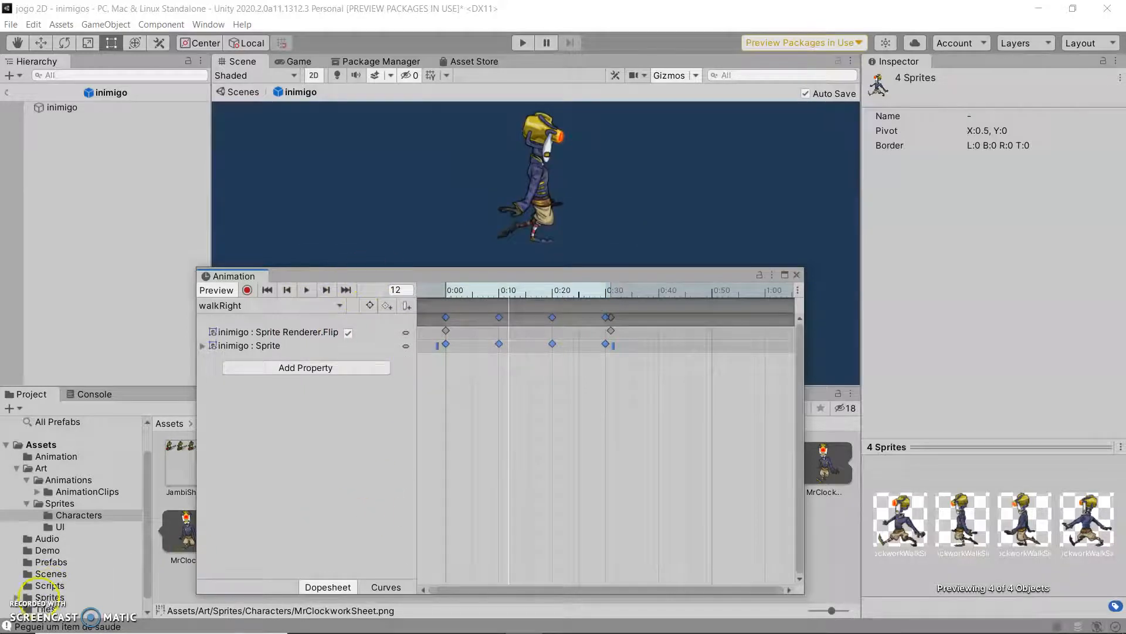
Step: Create a new animation clip named walkUp for inimigo, saved in the Animation folder
left_click_drag(390, 275, 459, 204)
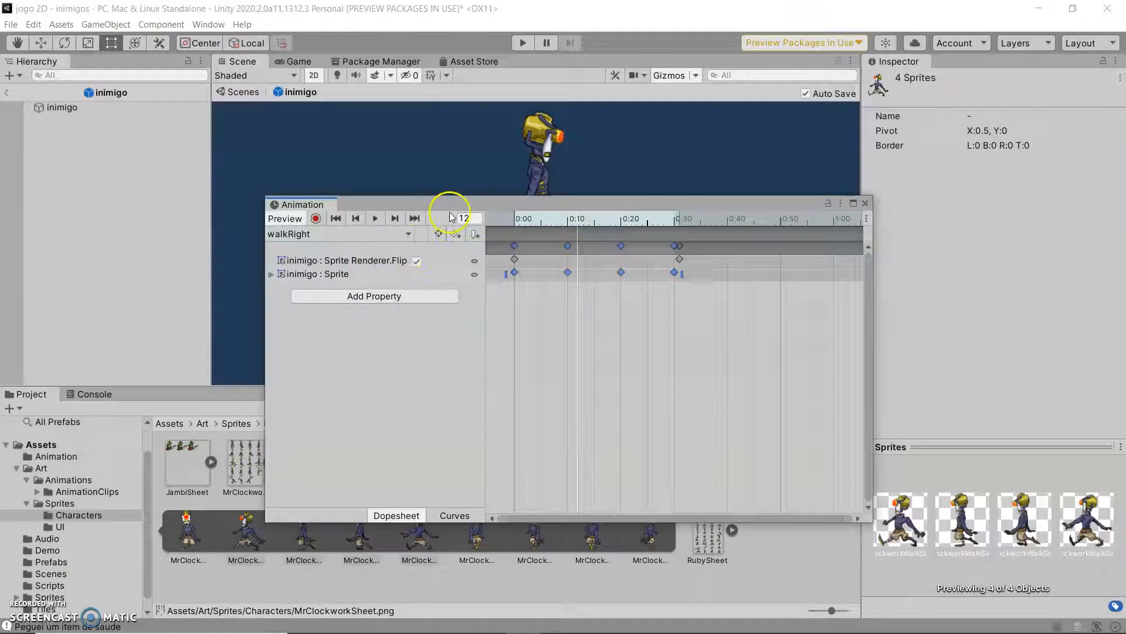
left_click_drag(413, 207, 406, 235)
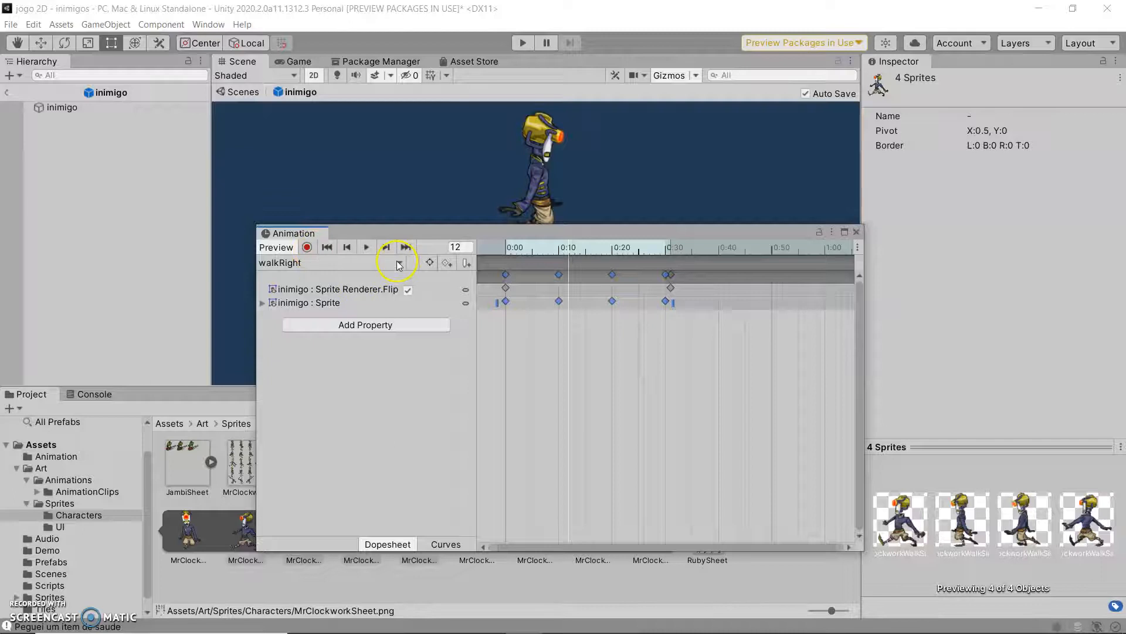
left_click(396, 260)
left_click(319, 326)
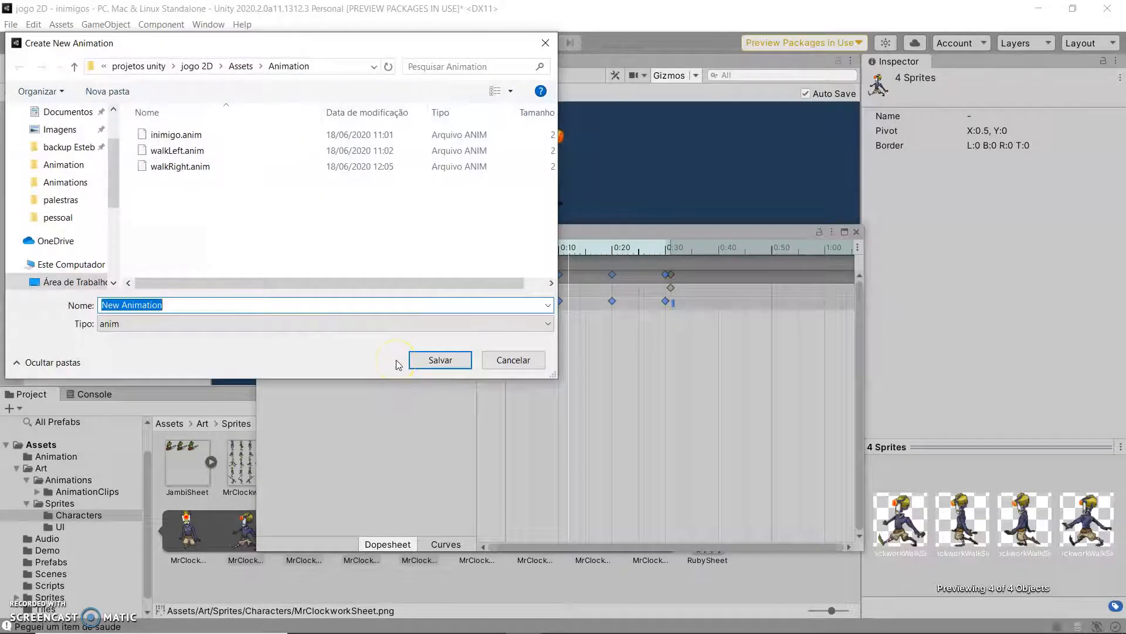
left_click(178, 151)
left_click(140, 304)
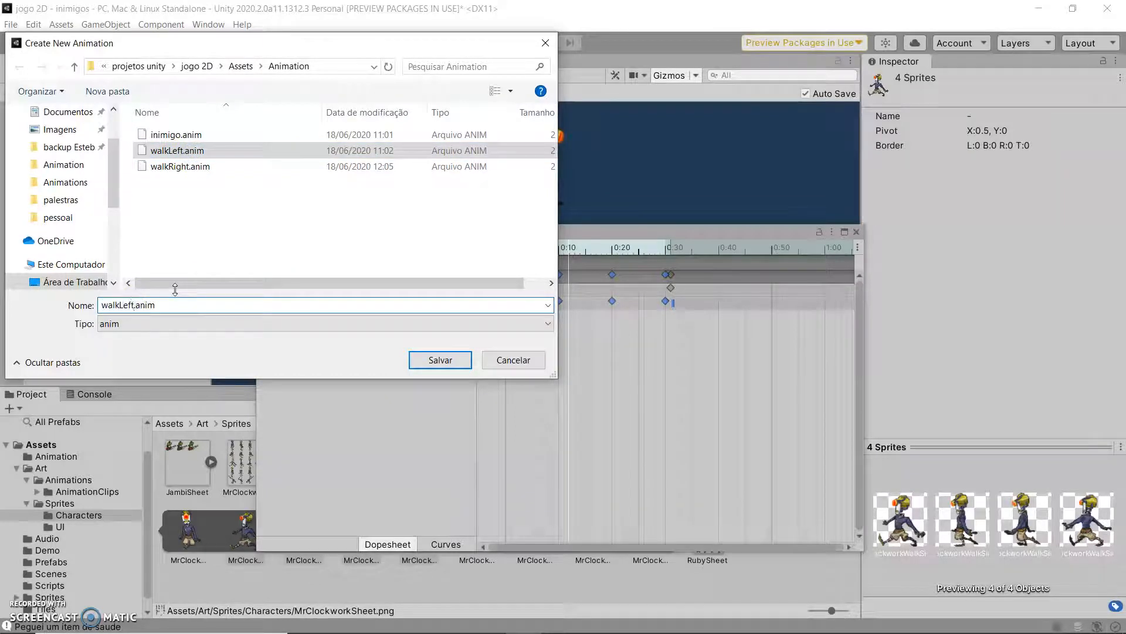
key("BackSpace")
key("BackSpace")
key("BackSpace")
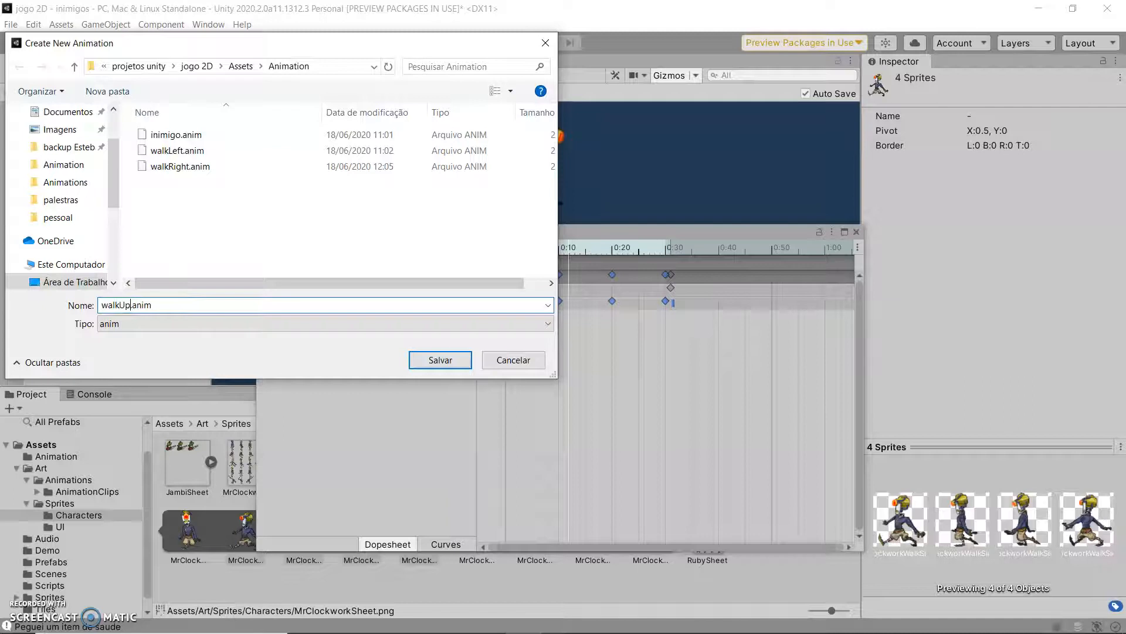
key("Return")
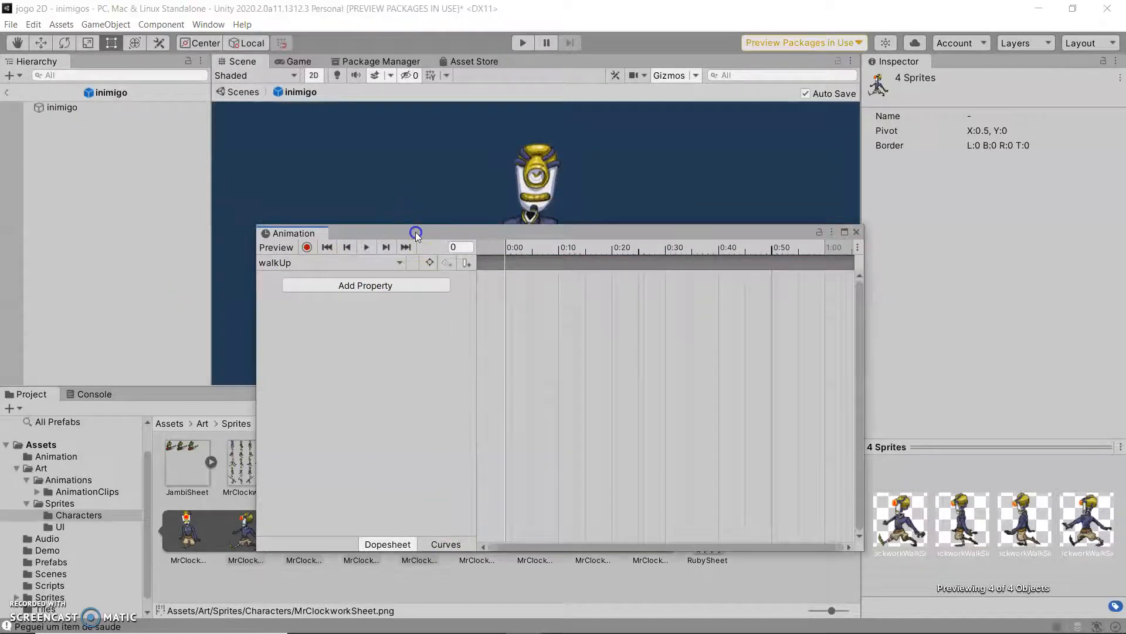
Step: Move the Animation window clear of the sprite thumbnails and preview the MrClockwork sprites to find the upward-walk frames
left_click_drag(416, 232, 346, 134)
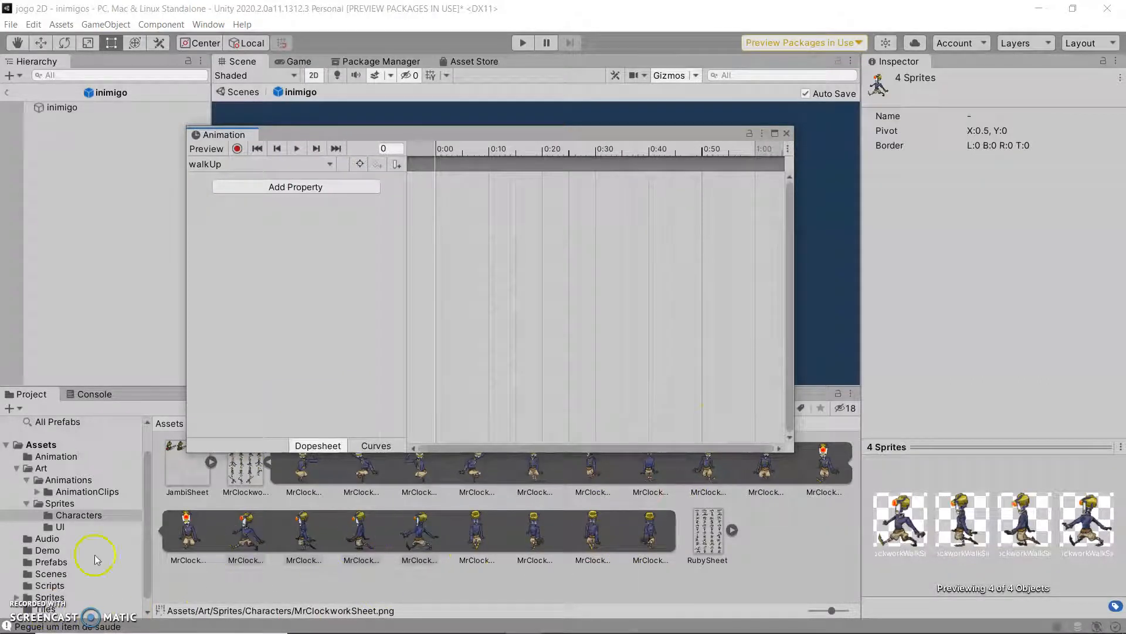
left_click(647, 483)
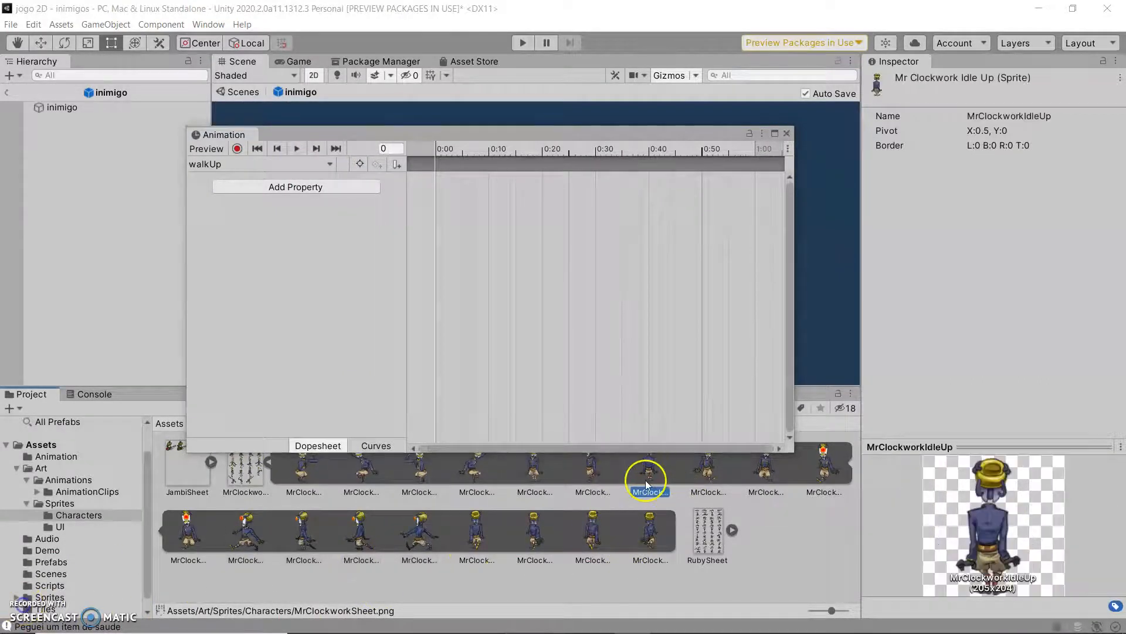
left_click(704, 481)
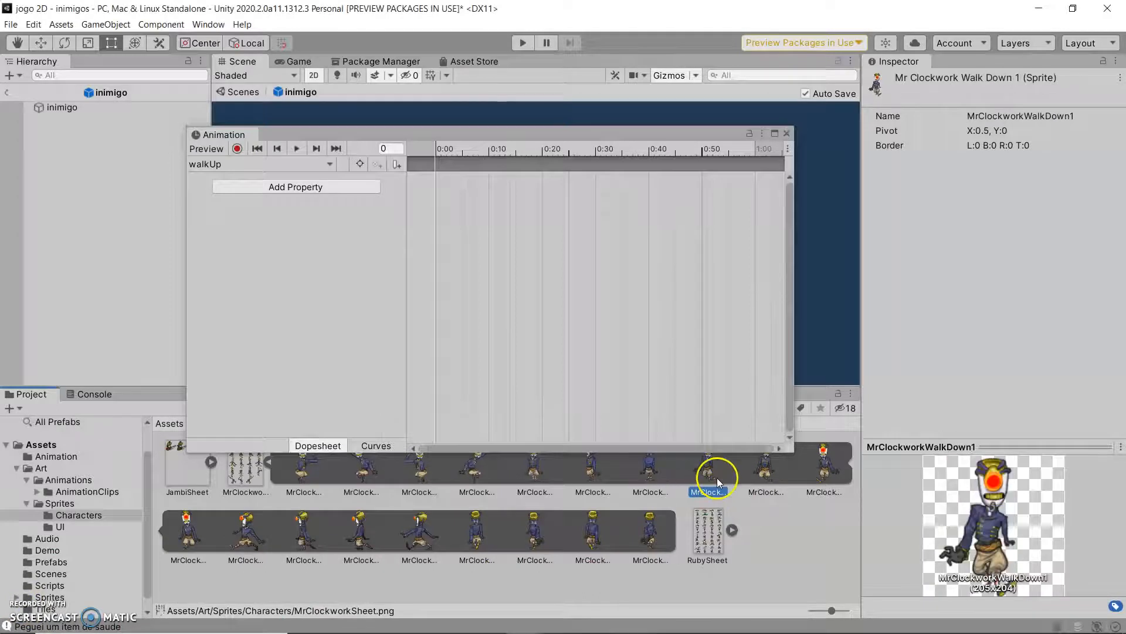
left_click(589, 476)
left_click(643, 475)
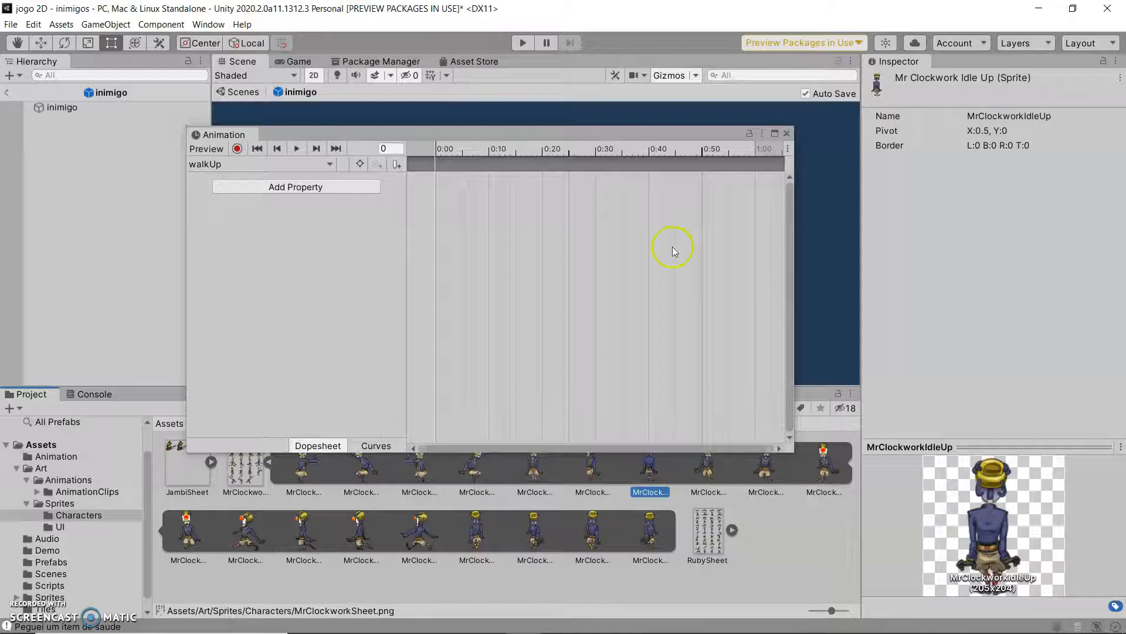
left_click_drag(689, 128, 621, 93)
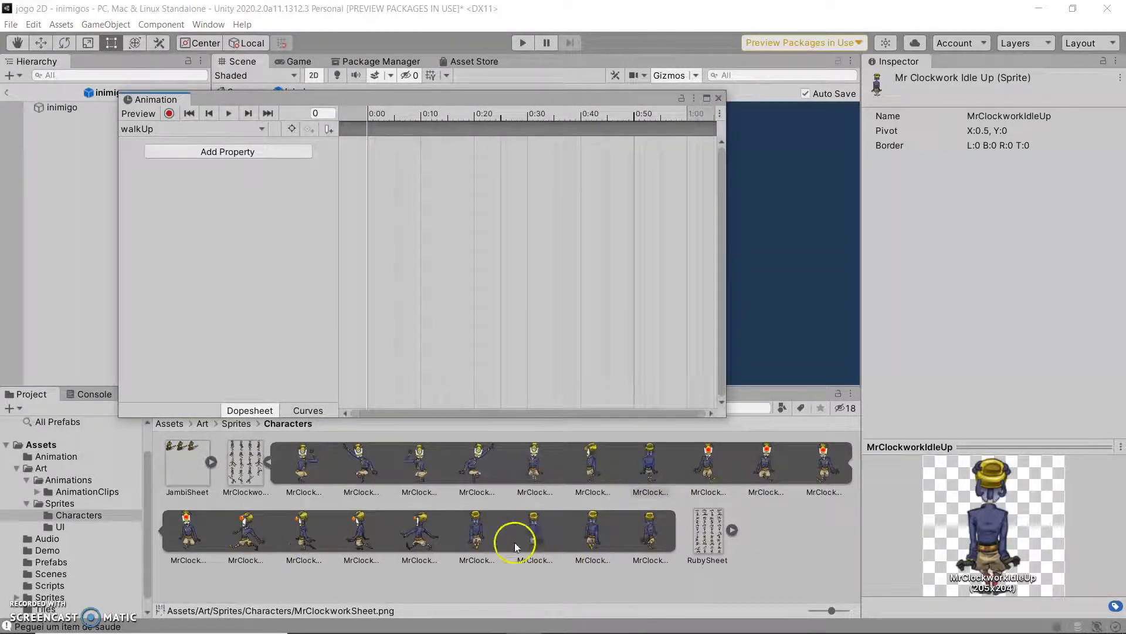
Step: Add the four MrClockwork walk-up sprites, beginning with MrClockworkWalkUp1, to the walkUp clip at 10-frame intervals from 0:00 to 0:30
left_click(487, 537)
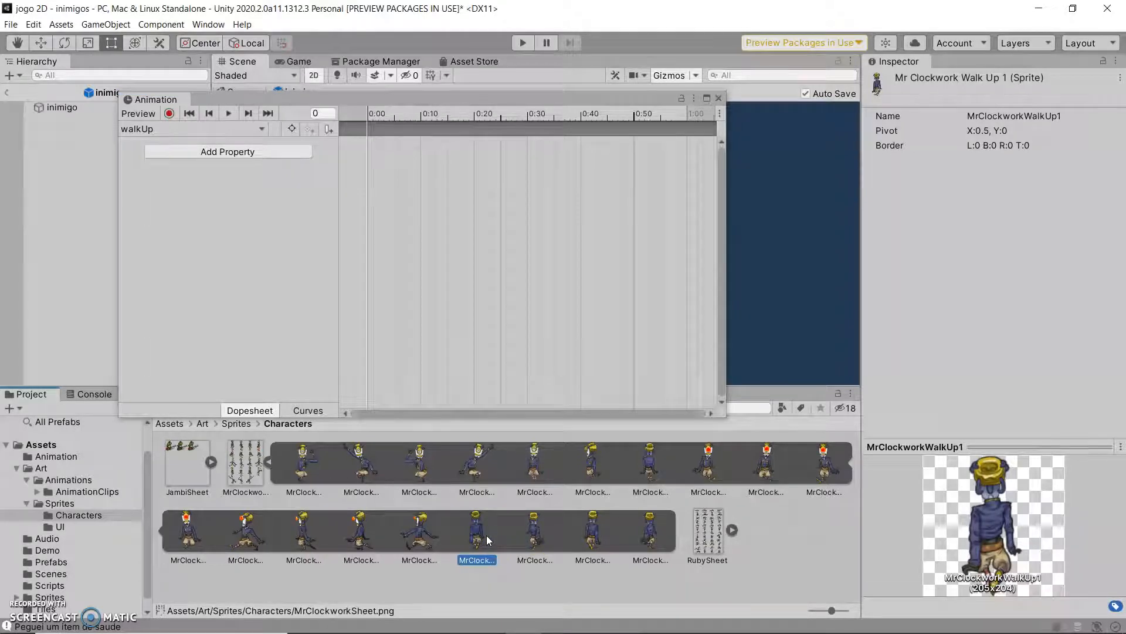
left_click(524, 536)
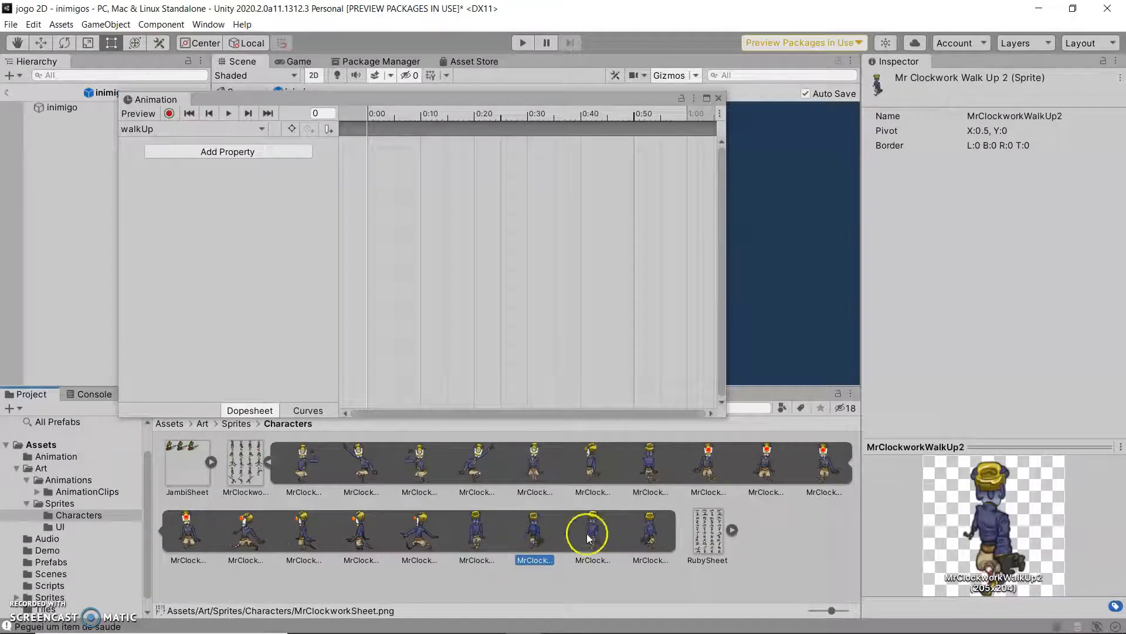
left_click(588, 535)
left_click(639, 538)
left_click(484, 533)
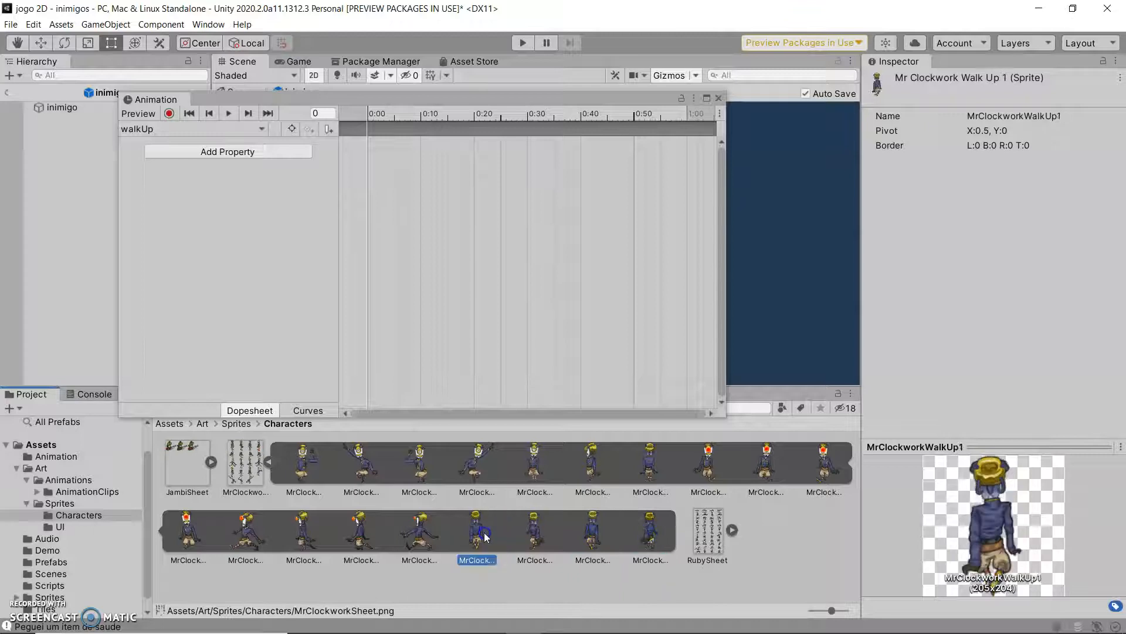
left_click(655, 543, "shift")
left_click_drag(509, 543, 532, 163)
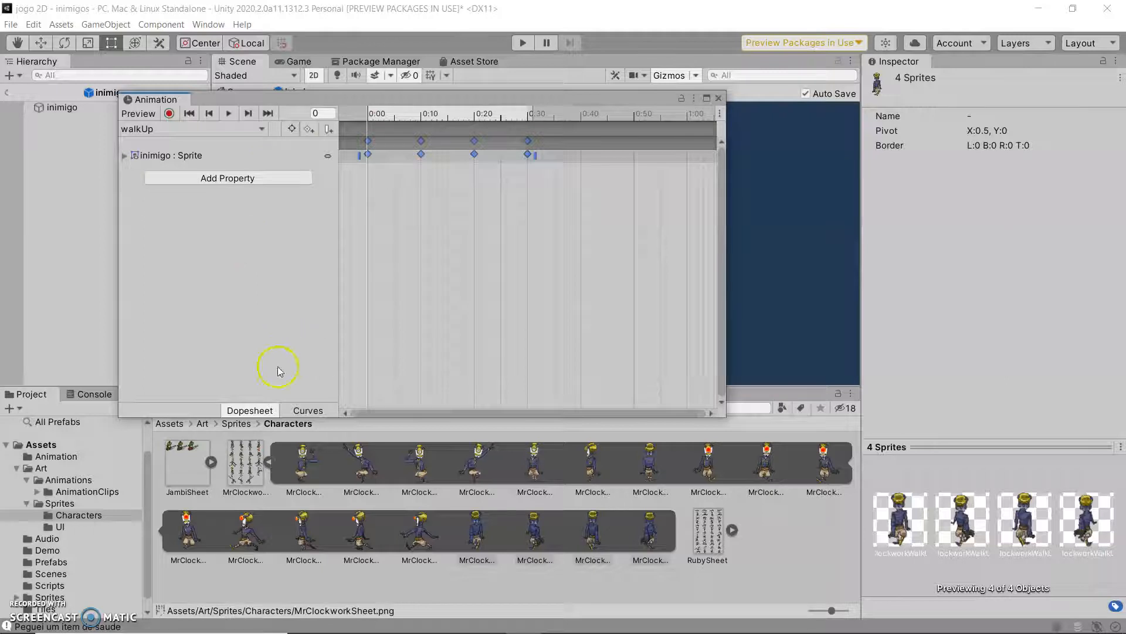
Step: Create a new animation clip named walkDown for inimigo, saved in the Animation folder
left_click(220, 129)
left_click(192, 203)
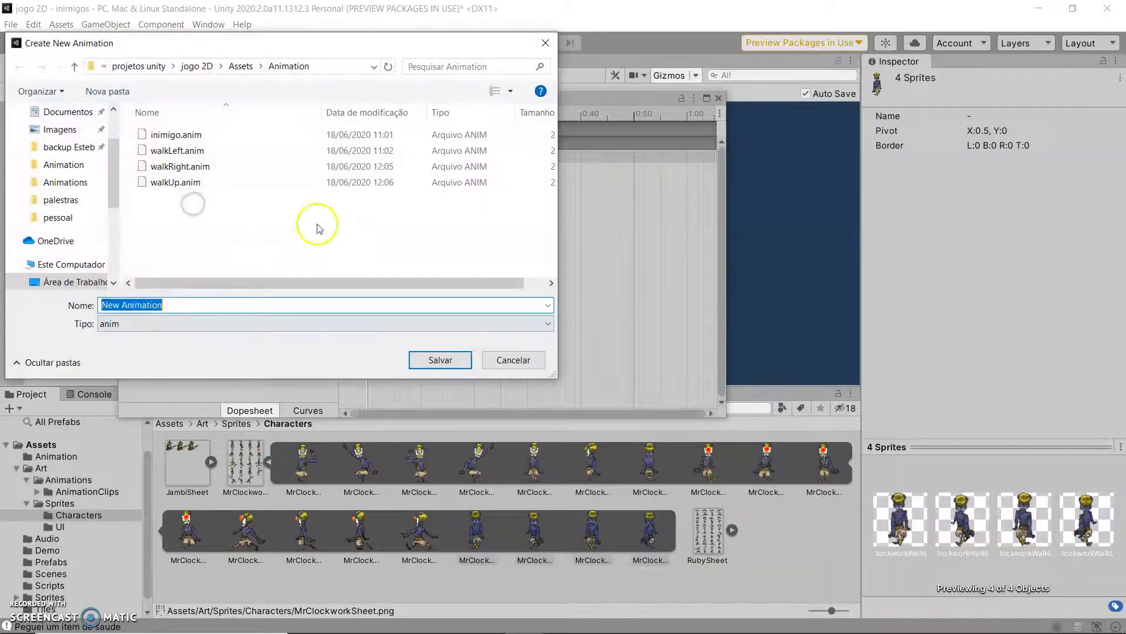
left_click(200, 183)
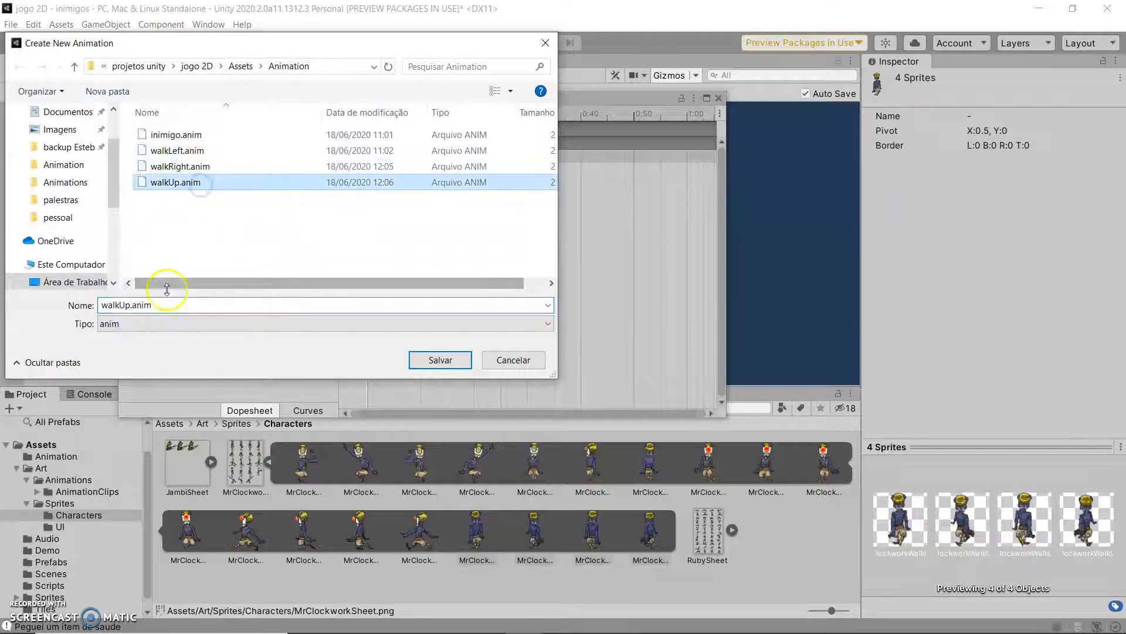
left_click(136, 306)
left_click(133, 305)
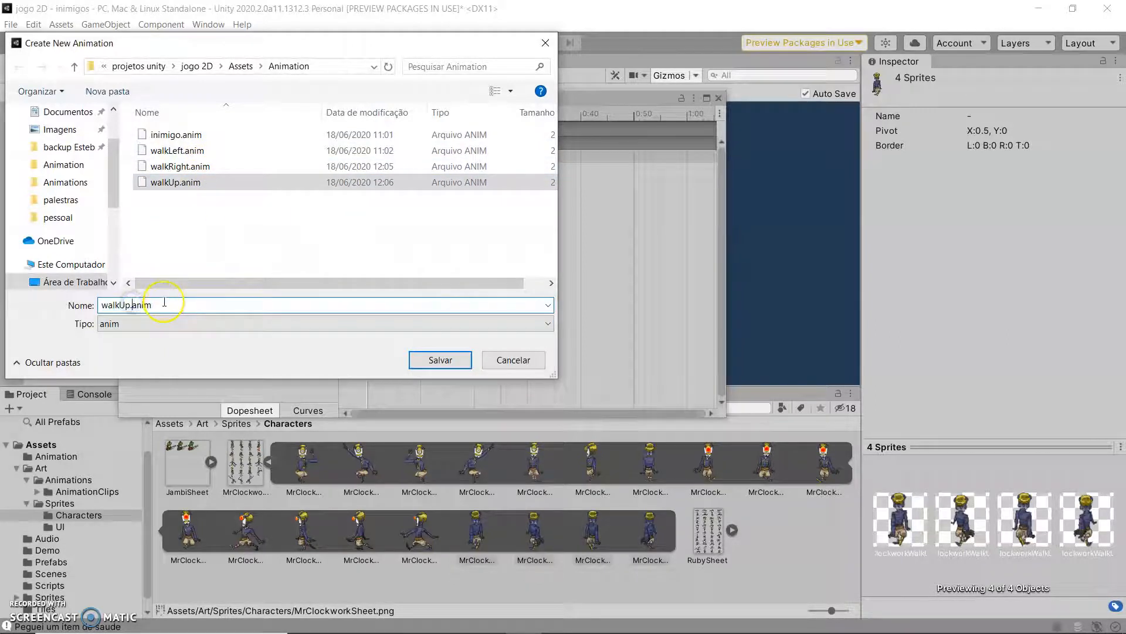
key("BackSpace")
key("BackSpace")
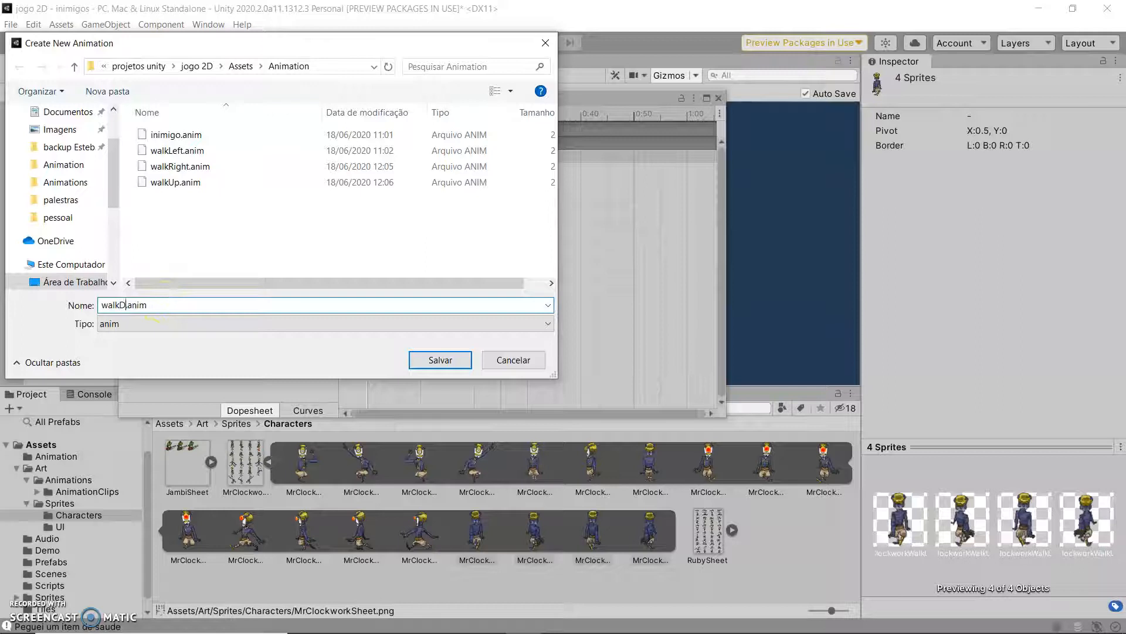
type("Down")
key("Return")
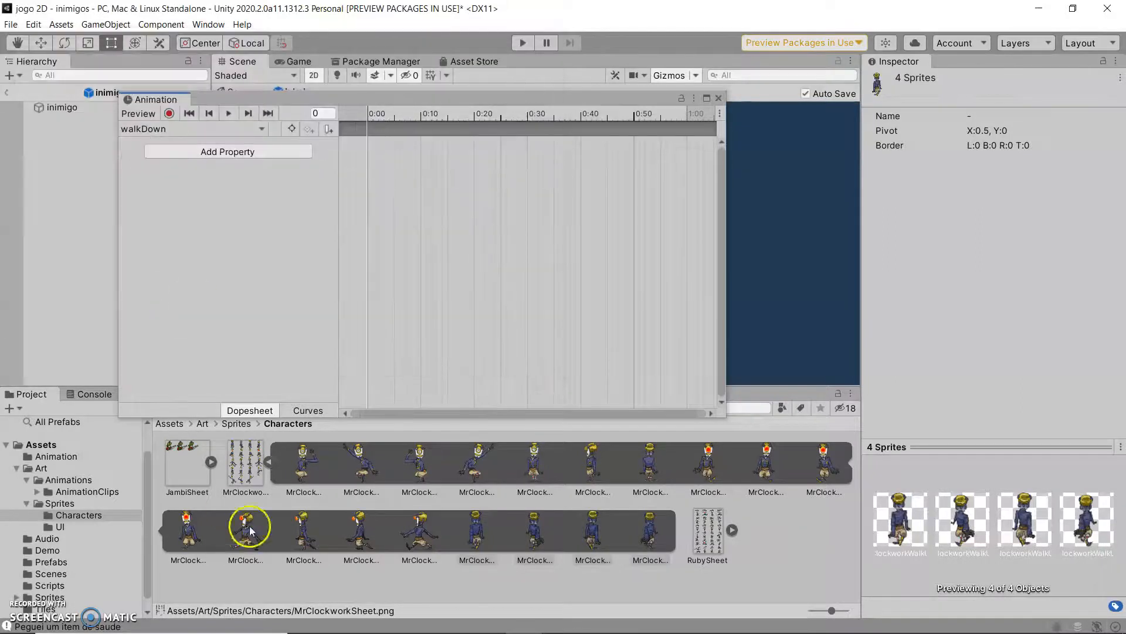
Step: Add the four MrClockwork walk-down sprites to walkDown at 10-frame intervals up to 0:30, then uncover the character and play the clip
left_click(646, 463)
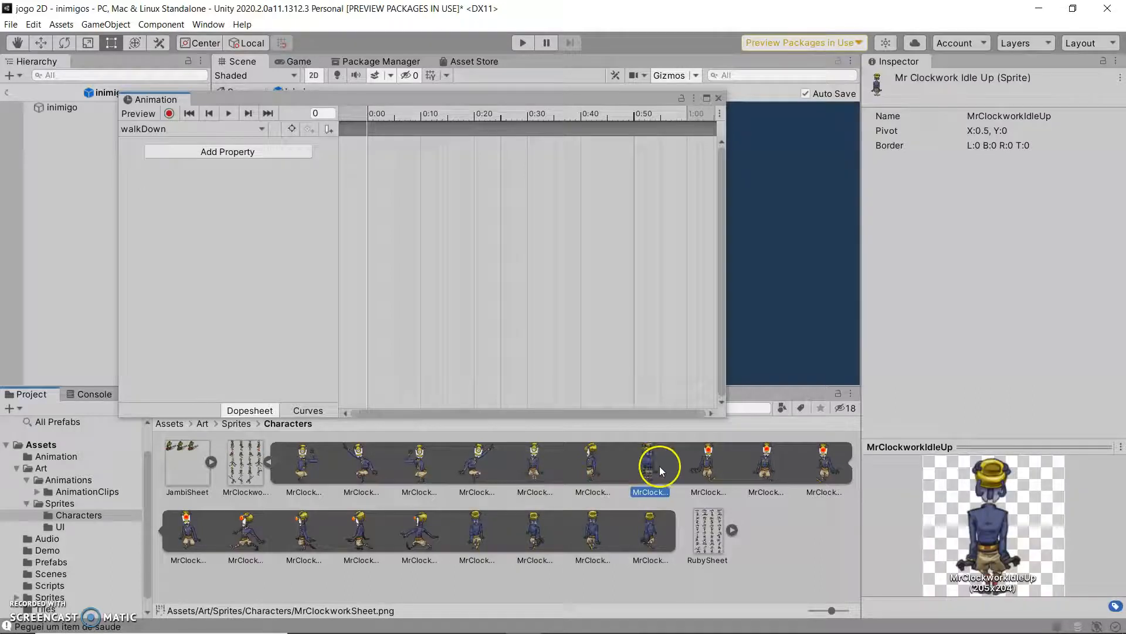
left_click(709, 468)
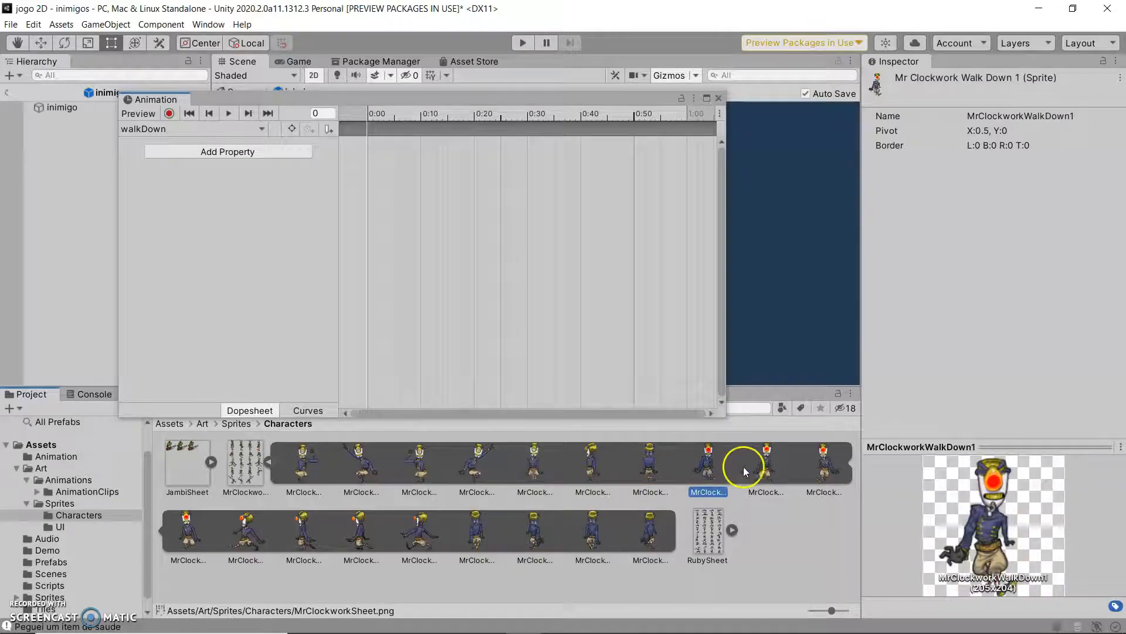
left_click(764, 465)
left_click(822, 467)
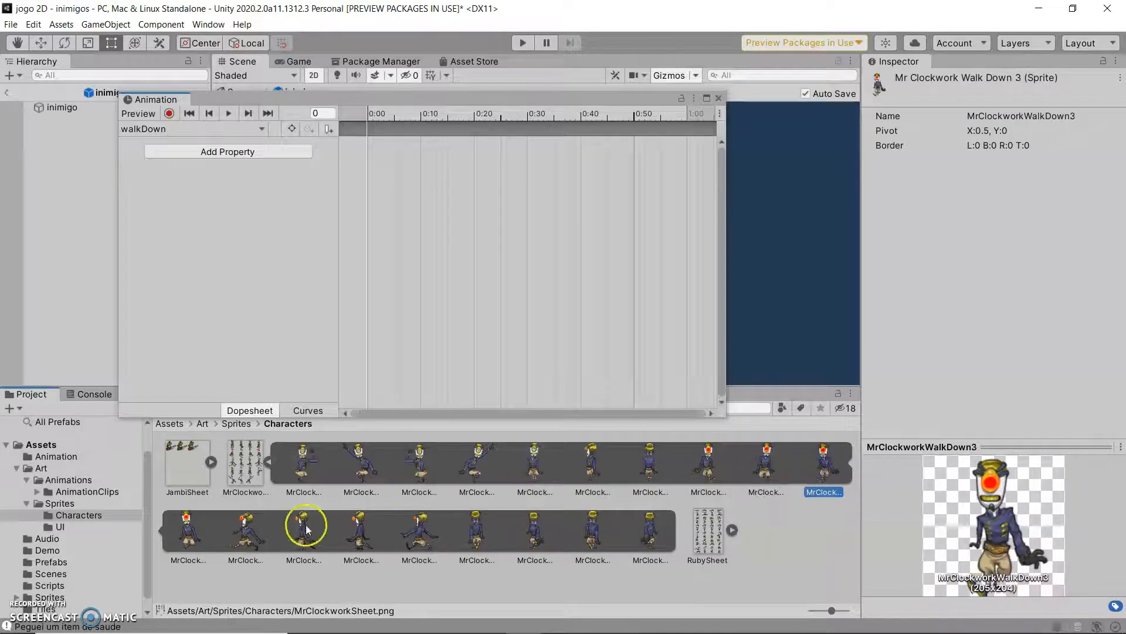
left_click(708, 467)
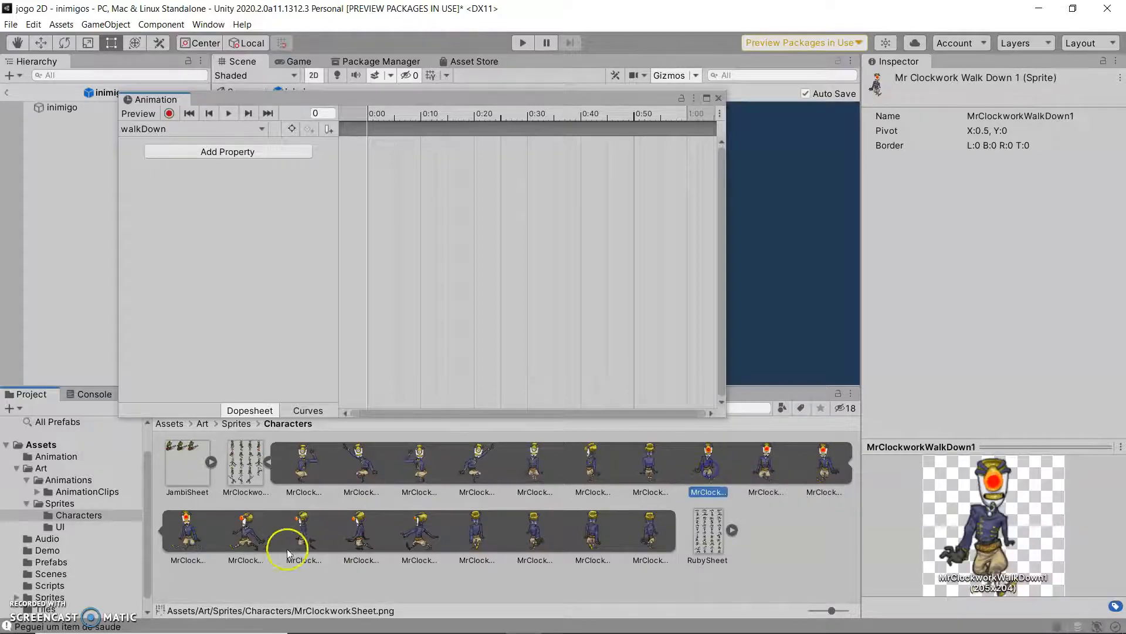
left_click(179, 531, "shift")
left_click_drag(189, 529, 535, 160)
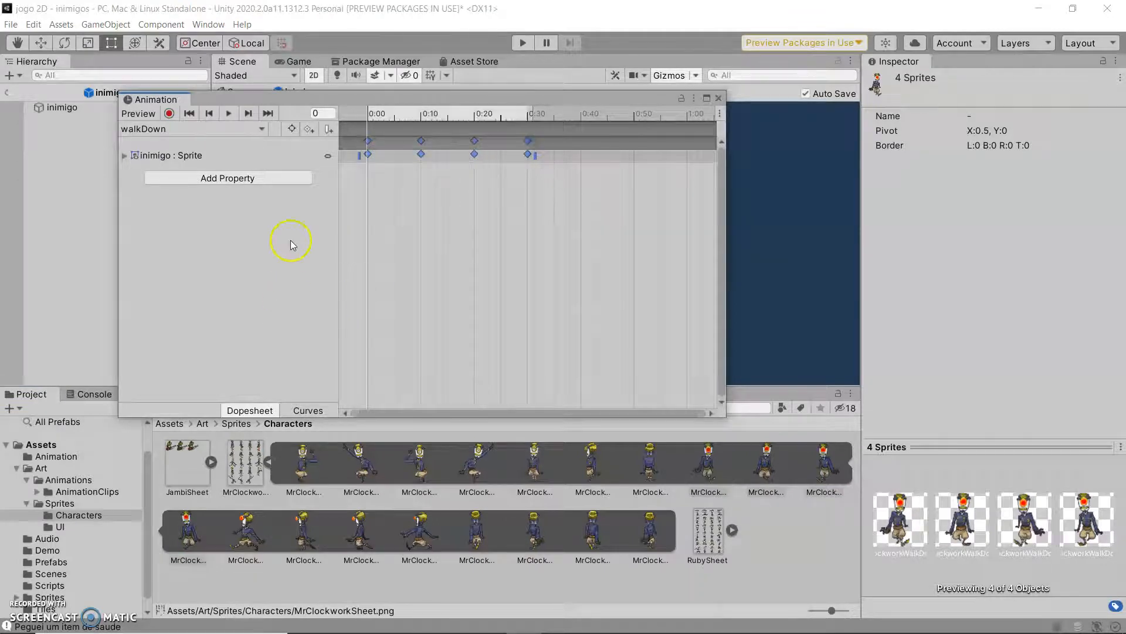
left_click_drag(356, 100, 577, 290)
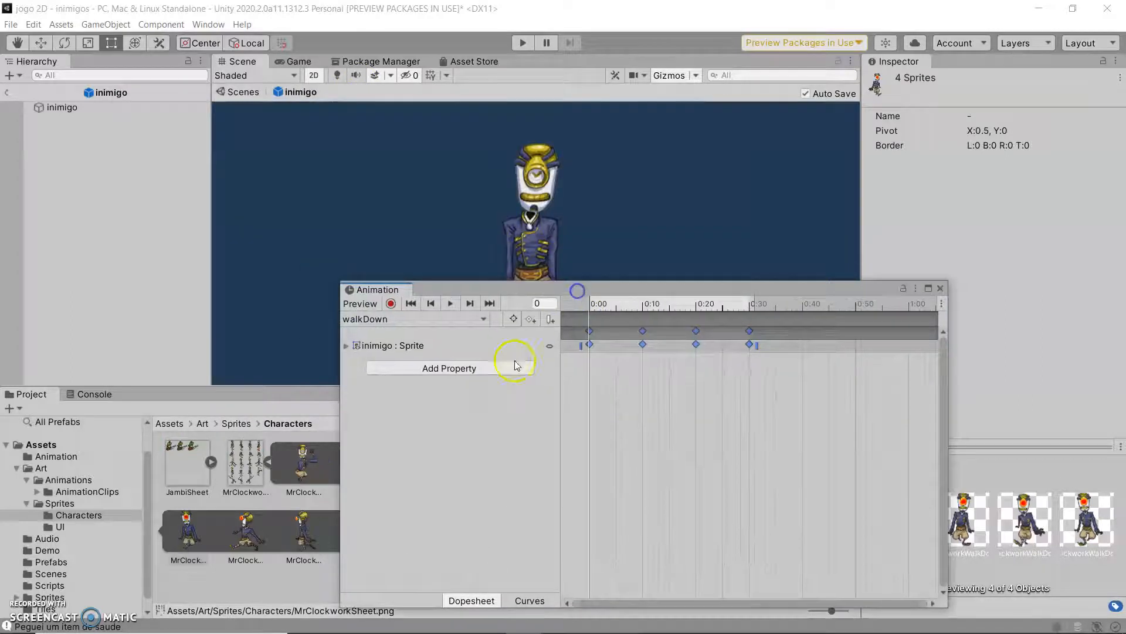
left_click(454, 302)
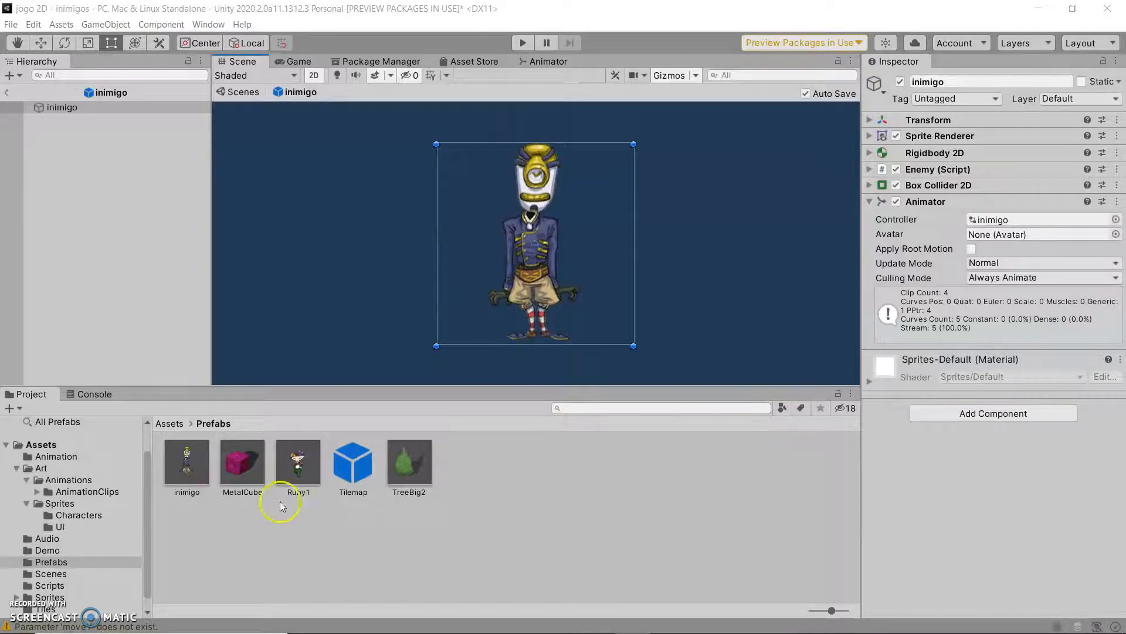
Step: Select the inimigo prefab in the Prefabs folder and show its animator controller in the Animator window
left_click(192, 470)
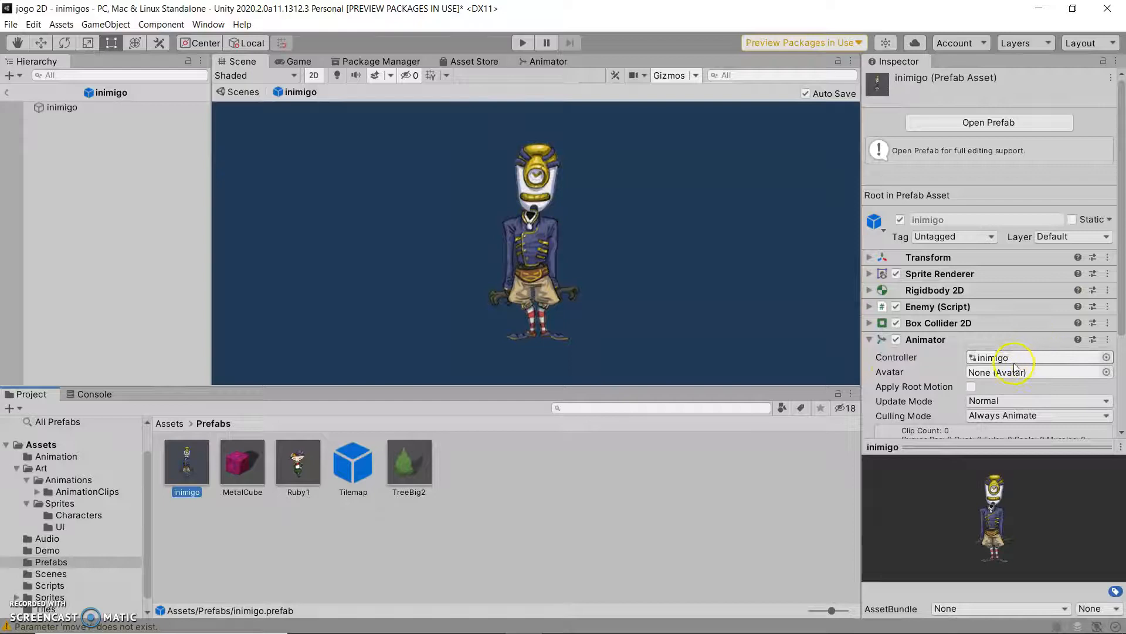
left_click(161, 24)
mouse_move(210, 26)
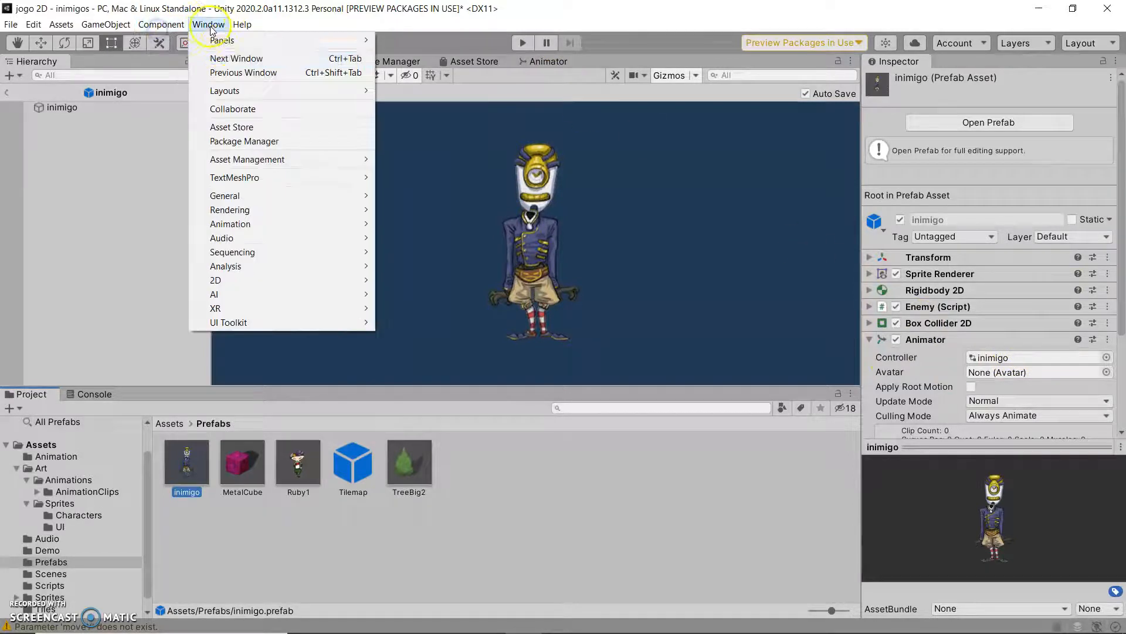
mouse_move(287, 227)
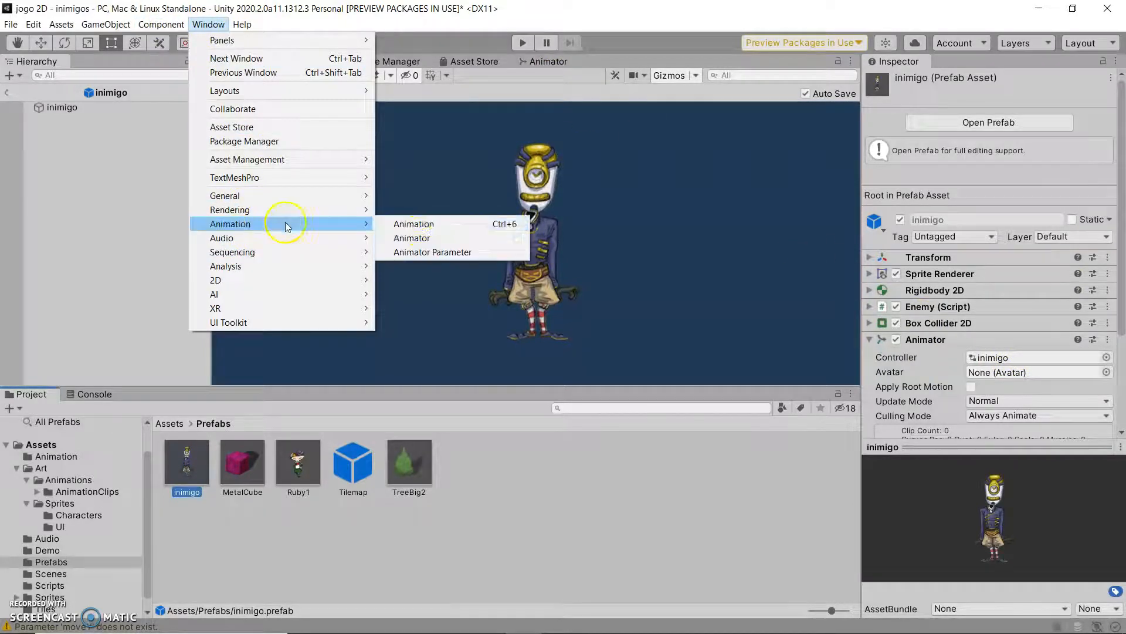
left_click(431, 239)
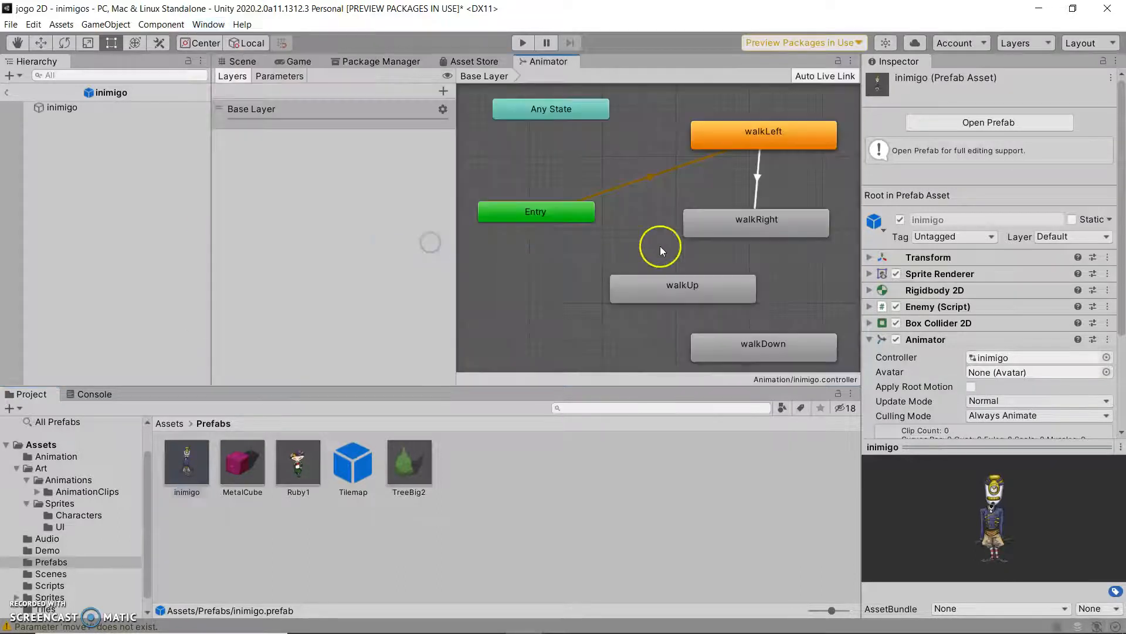
Step: Align walkLeft above walkRight in the state graph, reposition Entry and walkUp, and select the default transition from Entry to walkLeft
left_click_drag(590, 215, 579, 206)
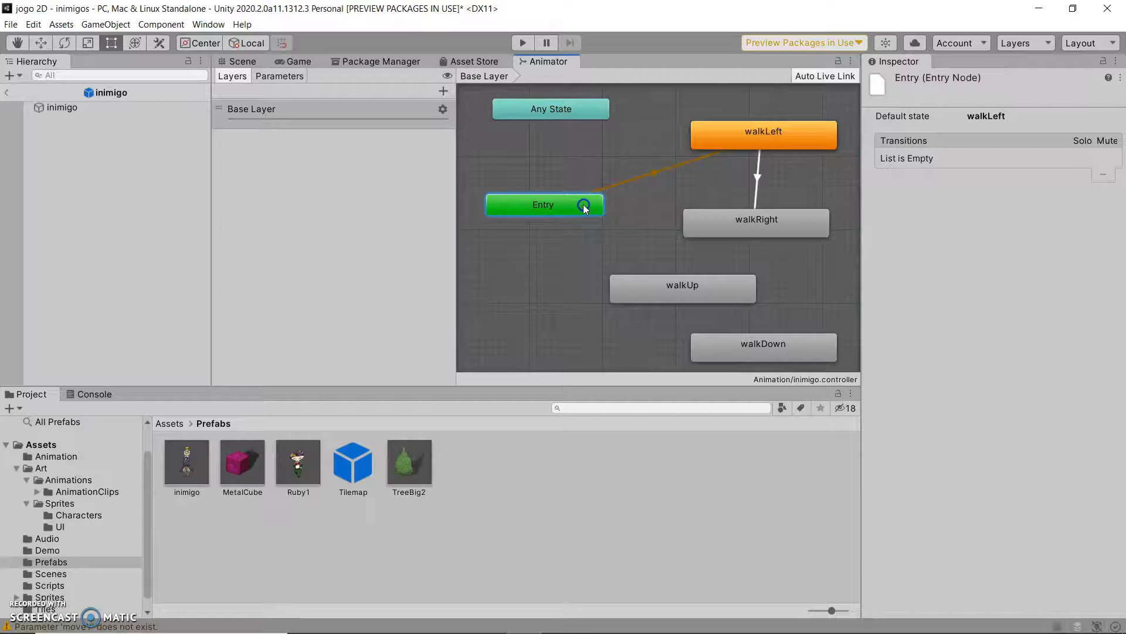
left_click_drag(716, 223, 730, 224)
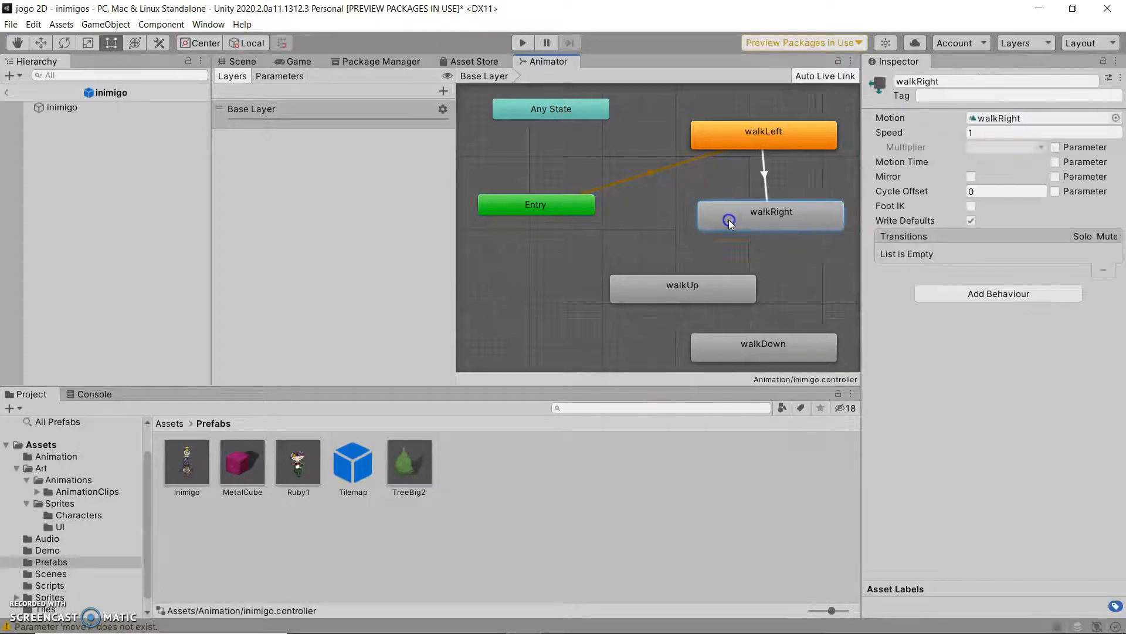
left_click_drag(683, 285, 719, 277)
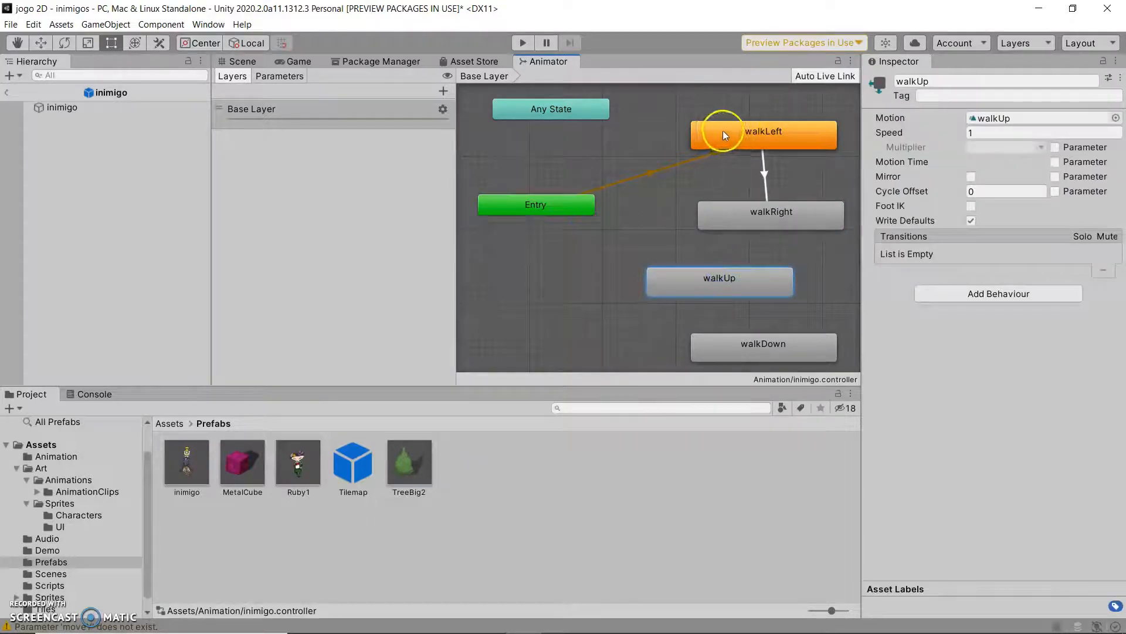
left_click_drag(725, 135, 710, 135)
left_click_drag(742, 212, 720, 218)
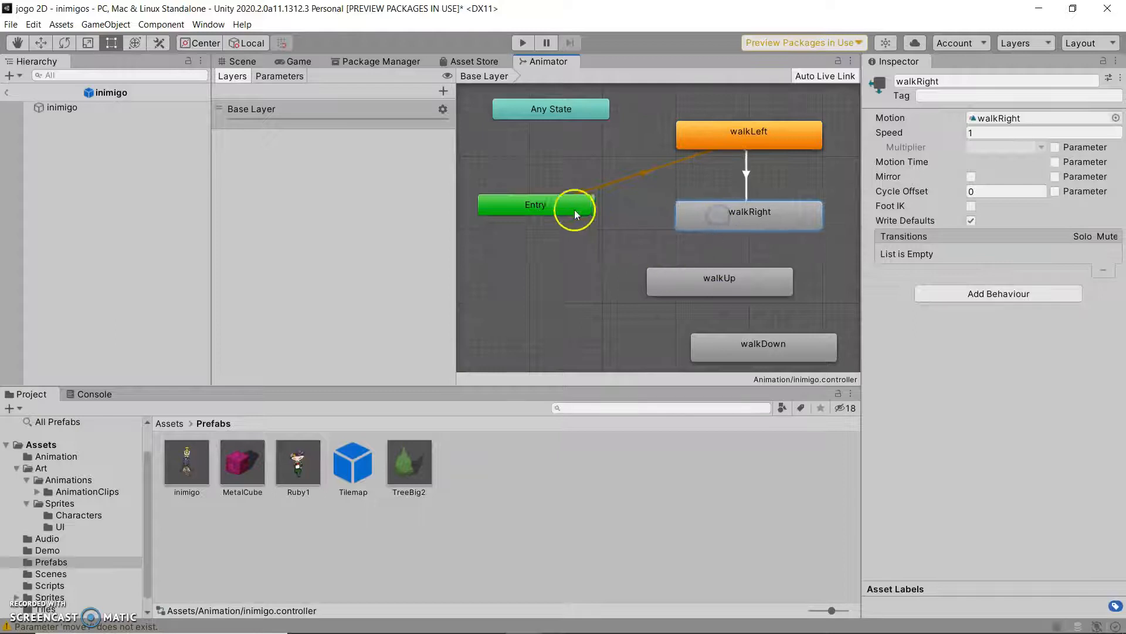
left_click_drag(575, 209, 547, 210)
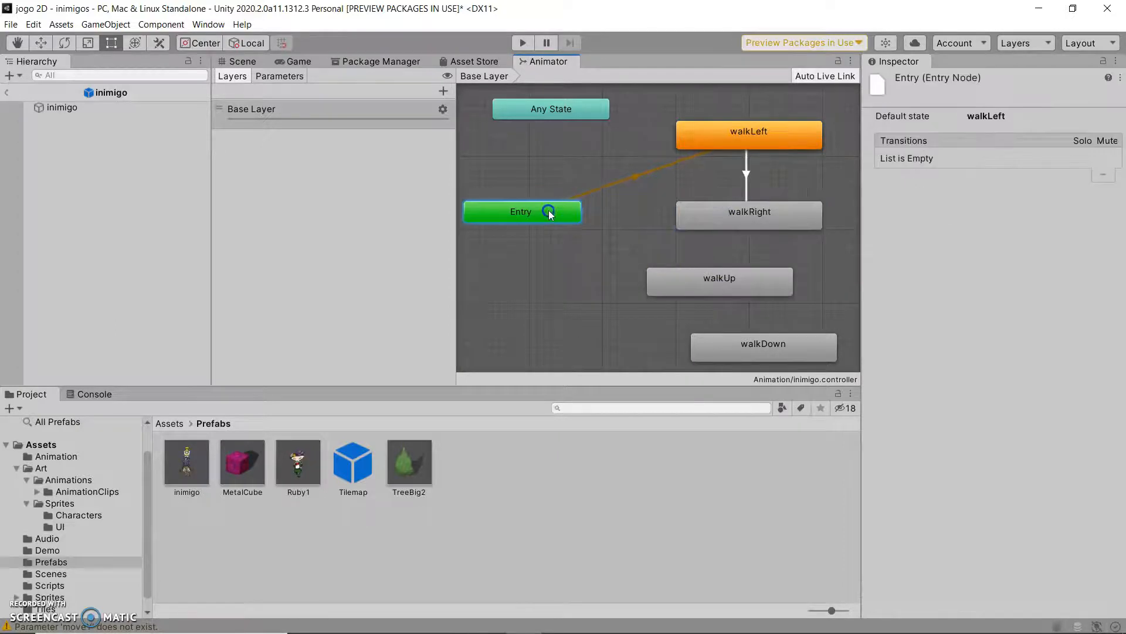
left_click(635, 179)
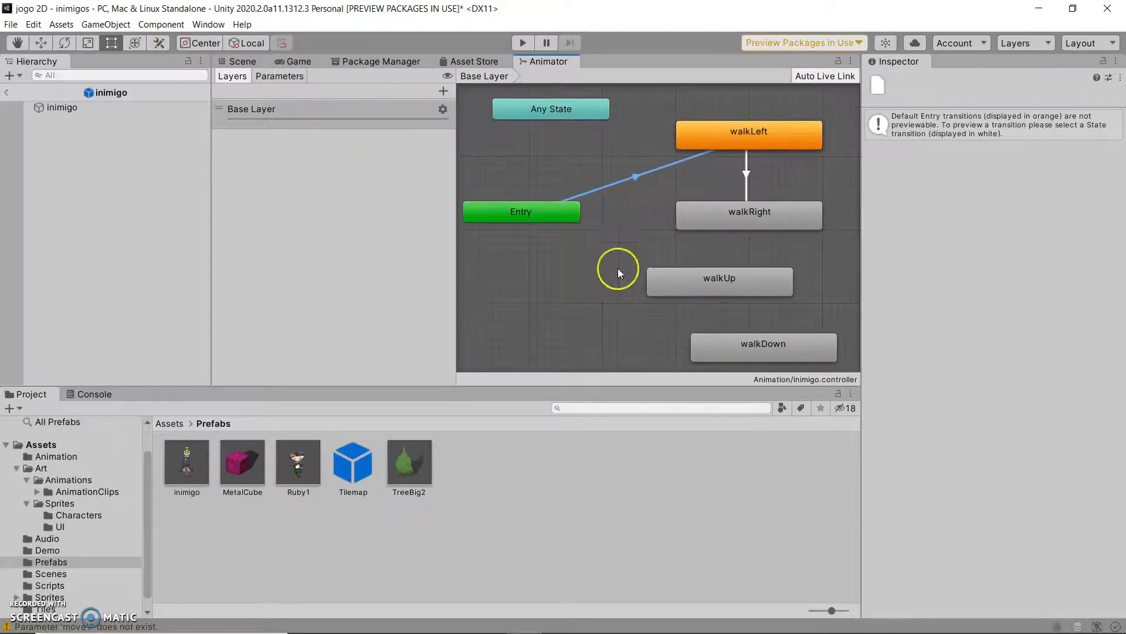
Step: Spread out the states with walkUp directly below walkRight and walkDown below and to the left of both, then select walkRight
left_click_drag(743, 278, 769, 279)
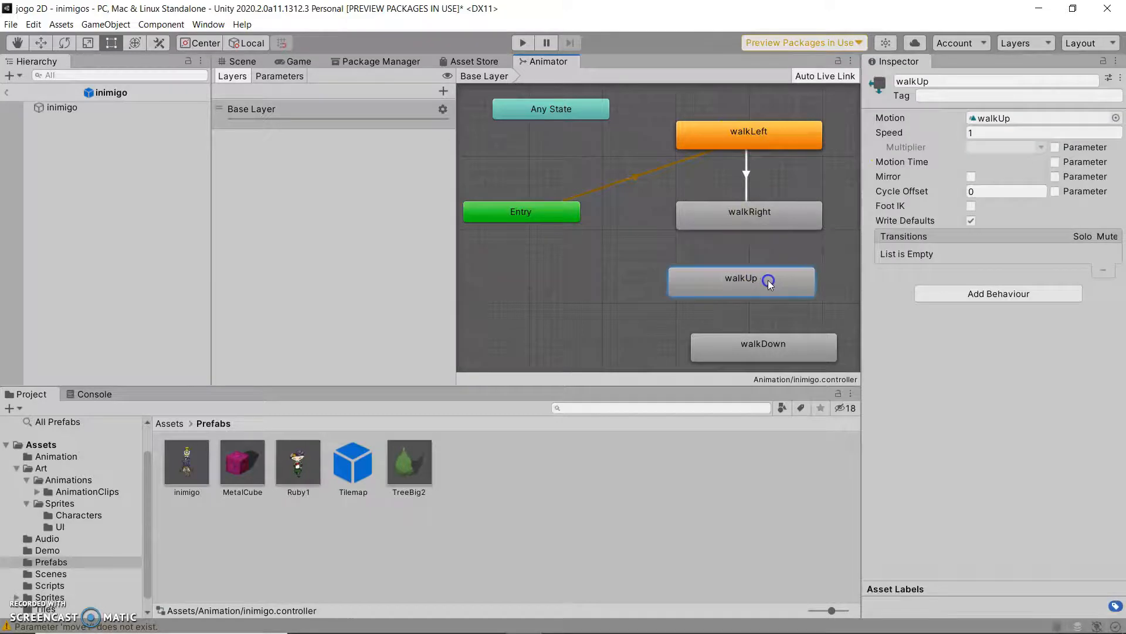
left_click_drag(720, 343, 595, 329)
left_click_drag(701, 277, 739, 269)
left_click_drag(793, 227, 830, 220)
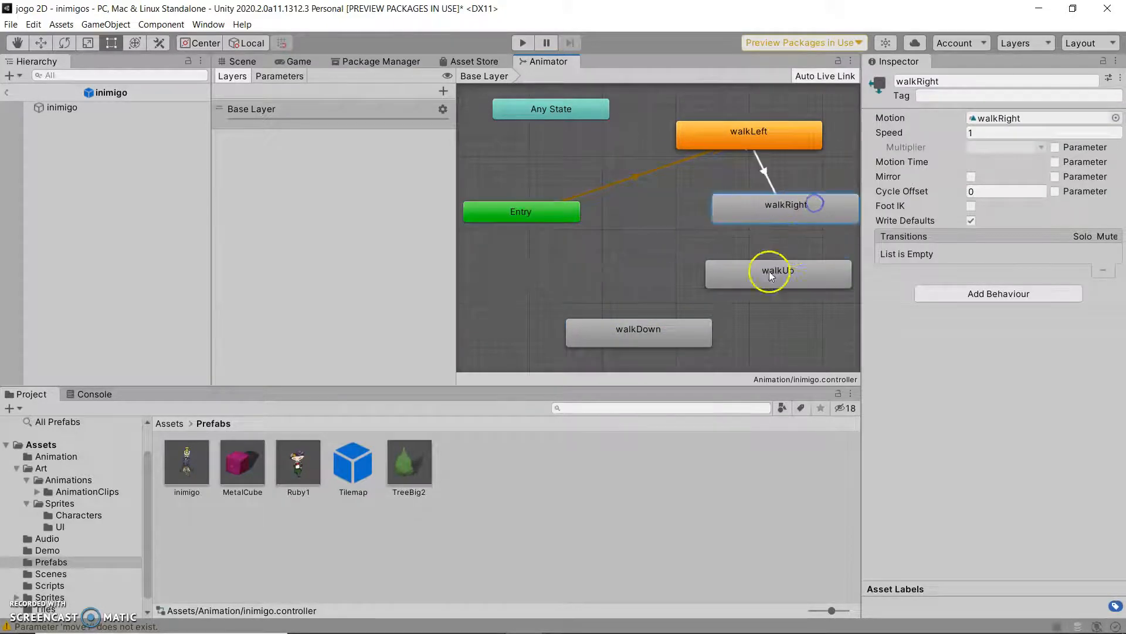
left_click_drag(766, 273, 770, 281)
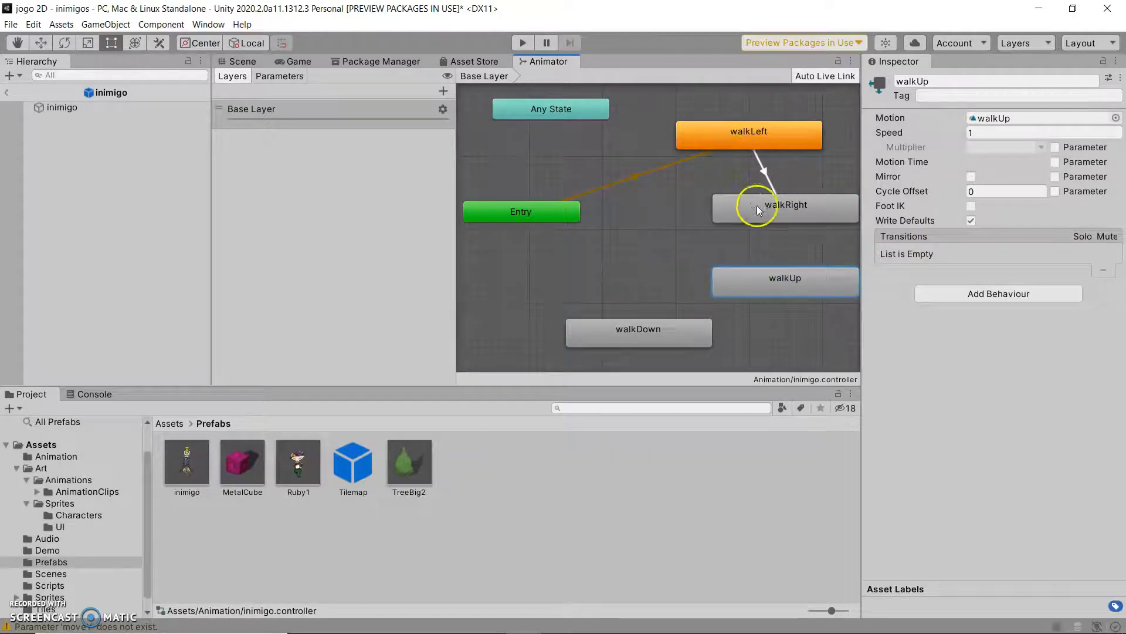
left_click(790, 217)
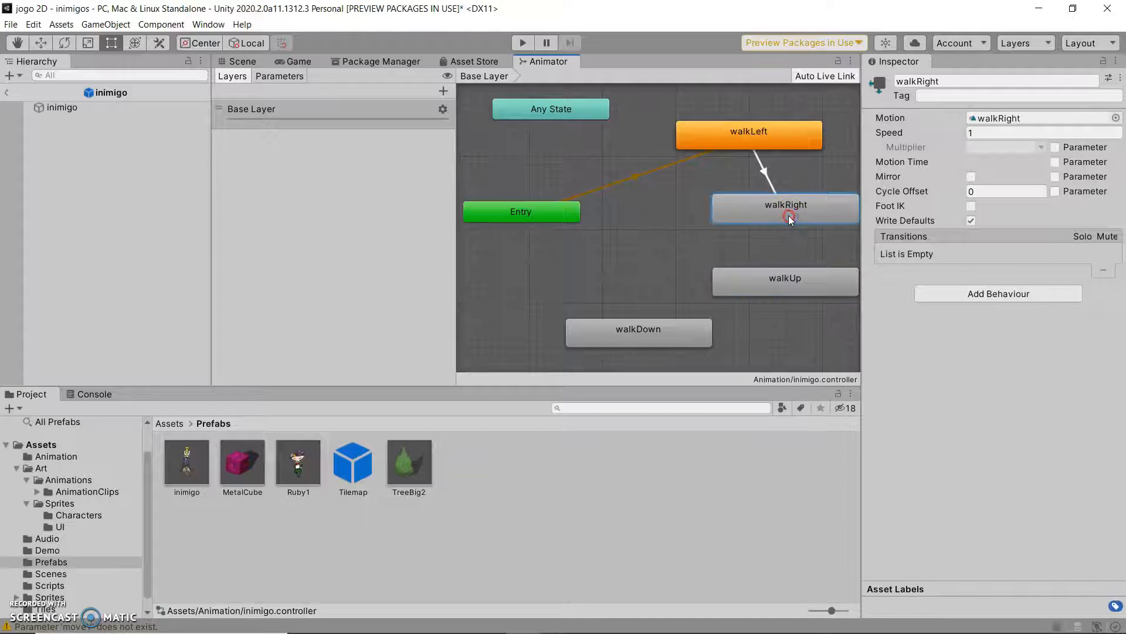
Step: Add transitions from walkRight to walkUp and from walkUp to walkDown in the state graph
right_click(789, 218)
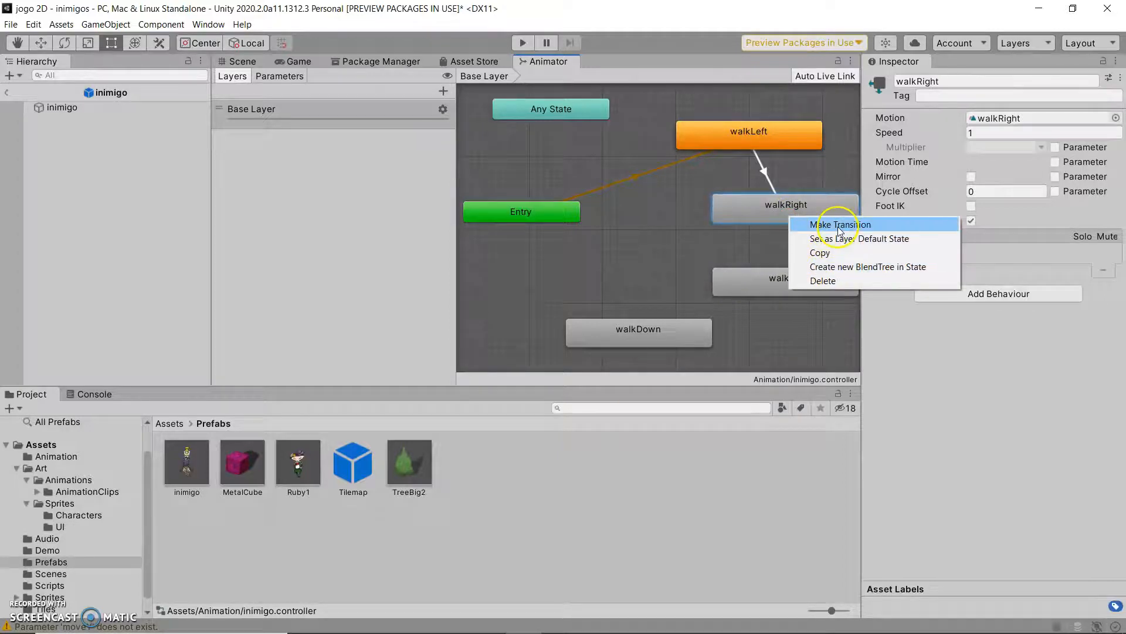
left_click(839, 224)
left_click(785, 276)
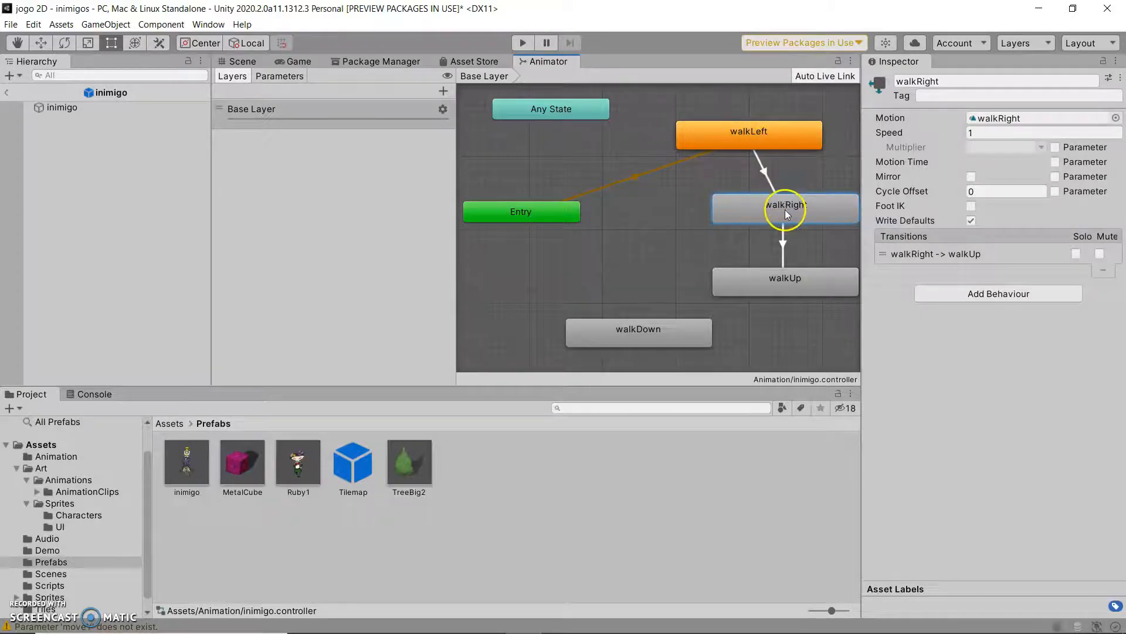
right_click(796, 280)
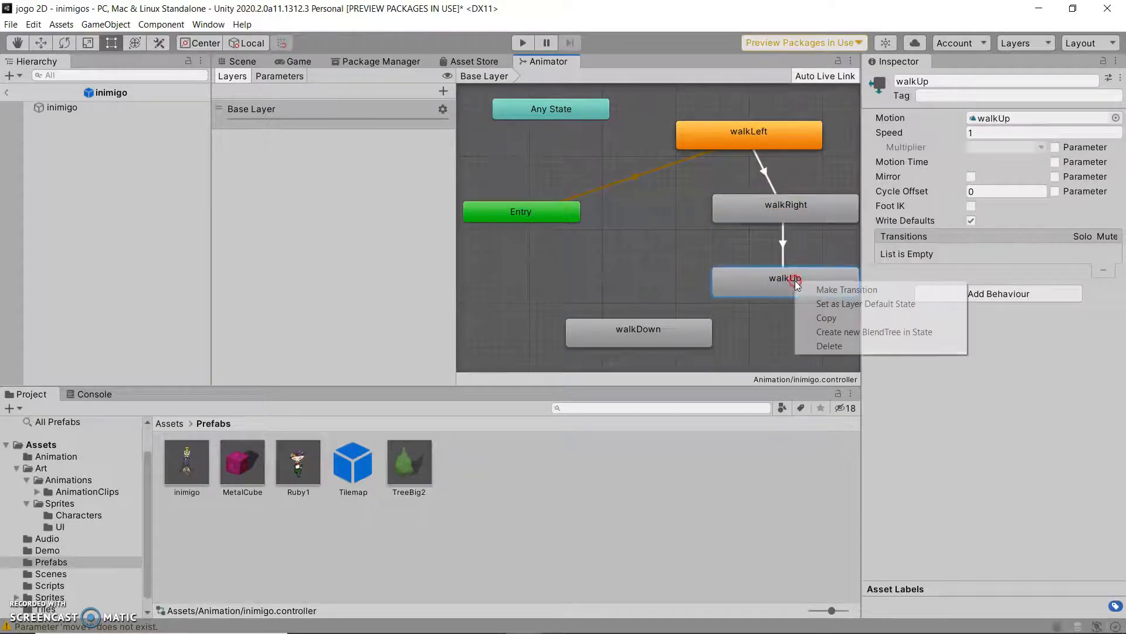
left_click(812, 288)
left_click(671, 332)
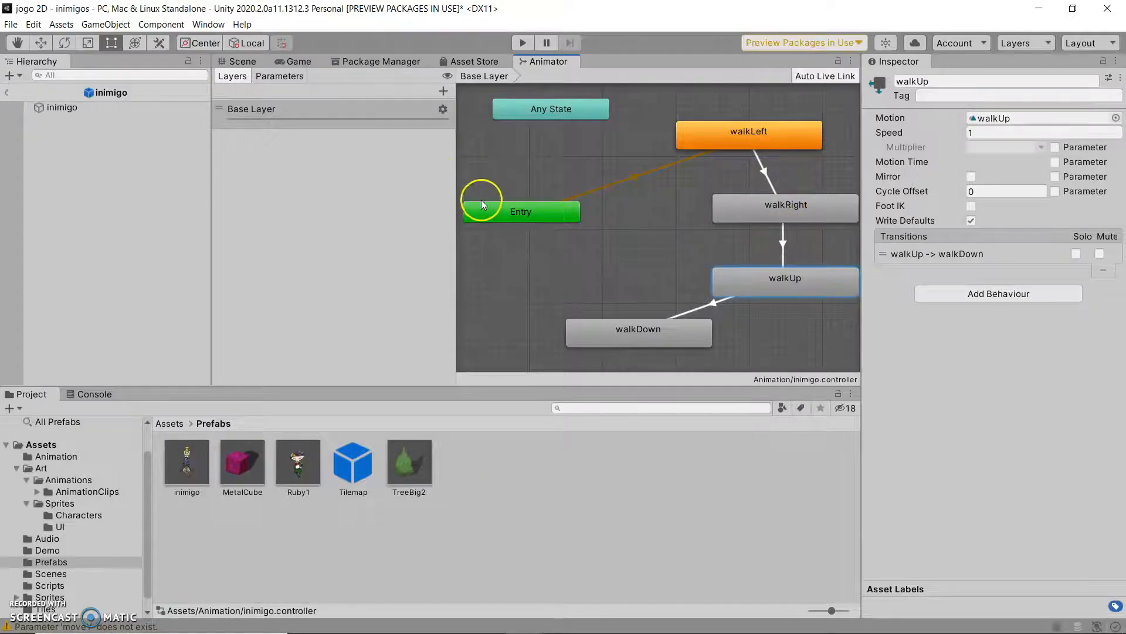
Step: Play the inimigos scene, watch the enemy's animation in the Scene view, and stop playback
left_click(254, 62)
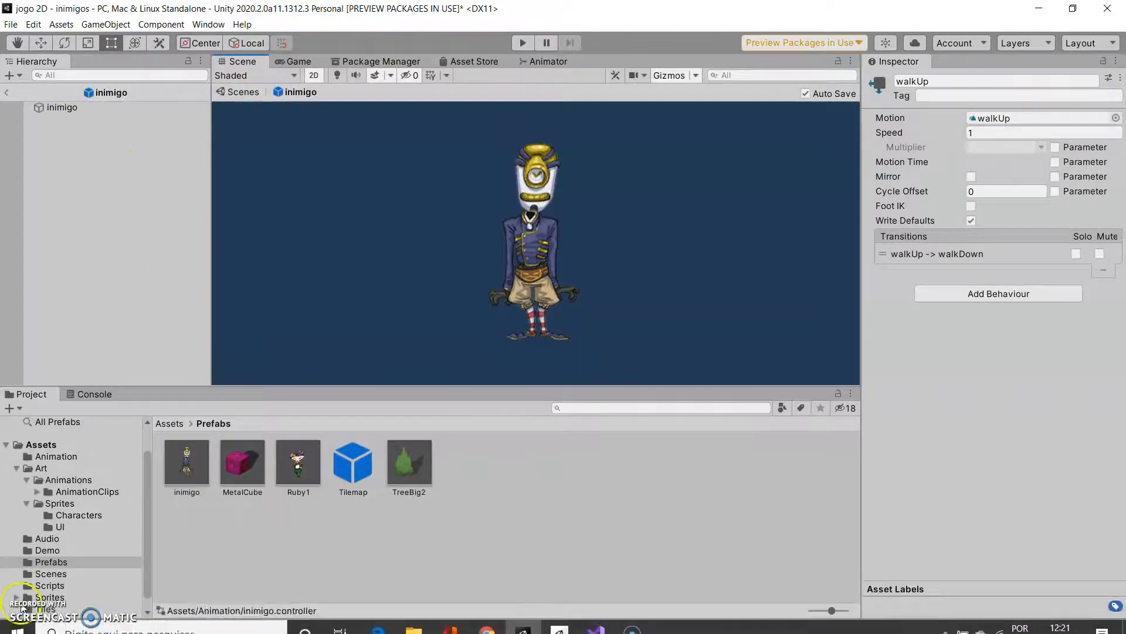
left_click(523, 43)
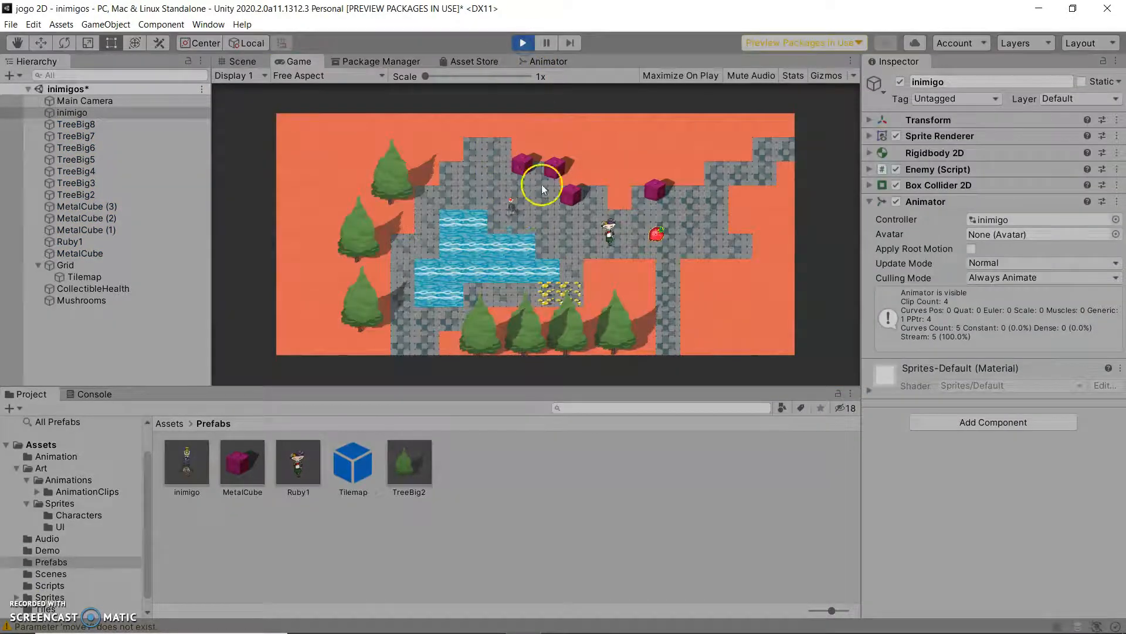
left_click(245, 60)
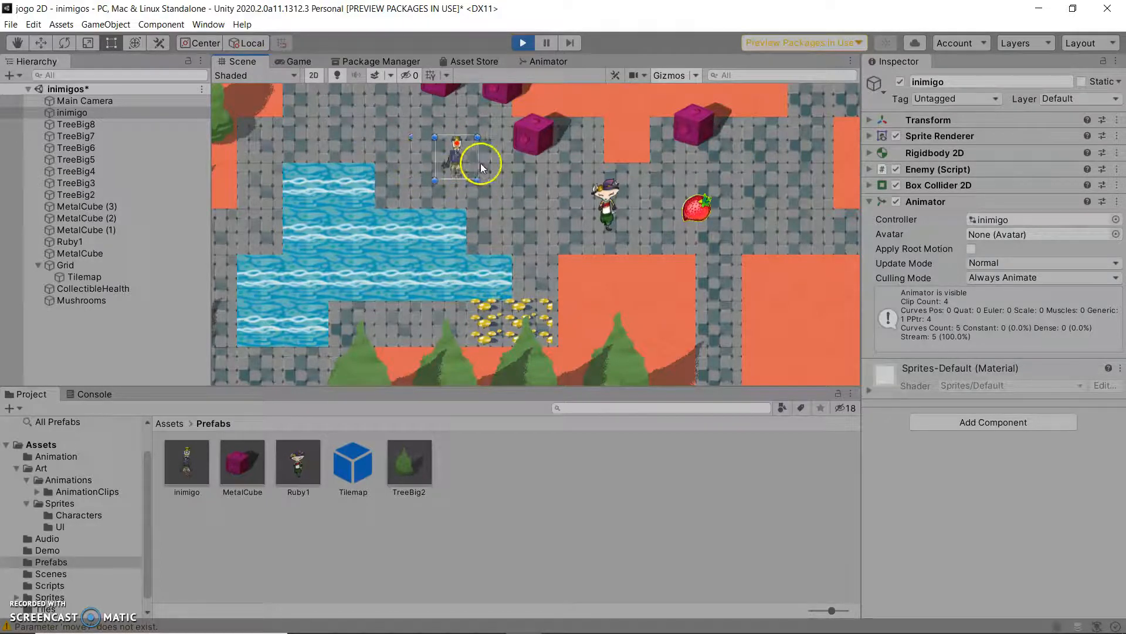
left_click(520, 45)
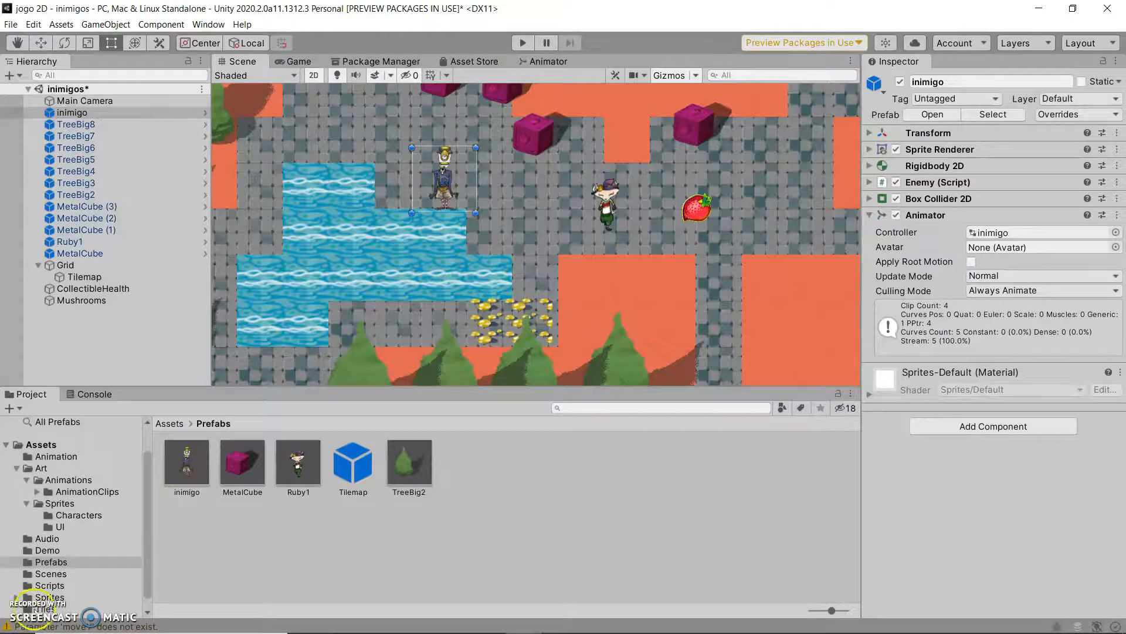
Step: Return to the Animator graph and tighten the layout of Entry, walkLeft, walkRight and walkUp
left_click(549, 61)
left_click_drag(557, 211, 571, 191)
left_click_drag(743, 142, 730, 139)
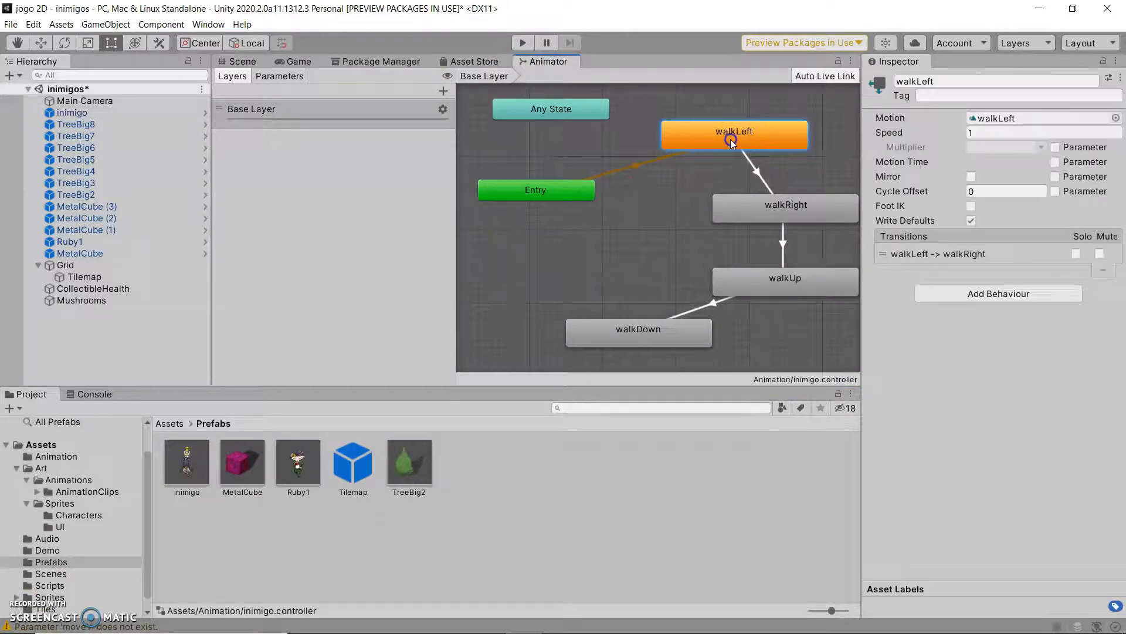
left_click_drag(763, 208, 748, 192)
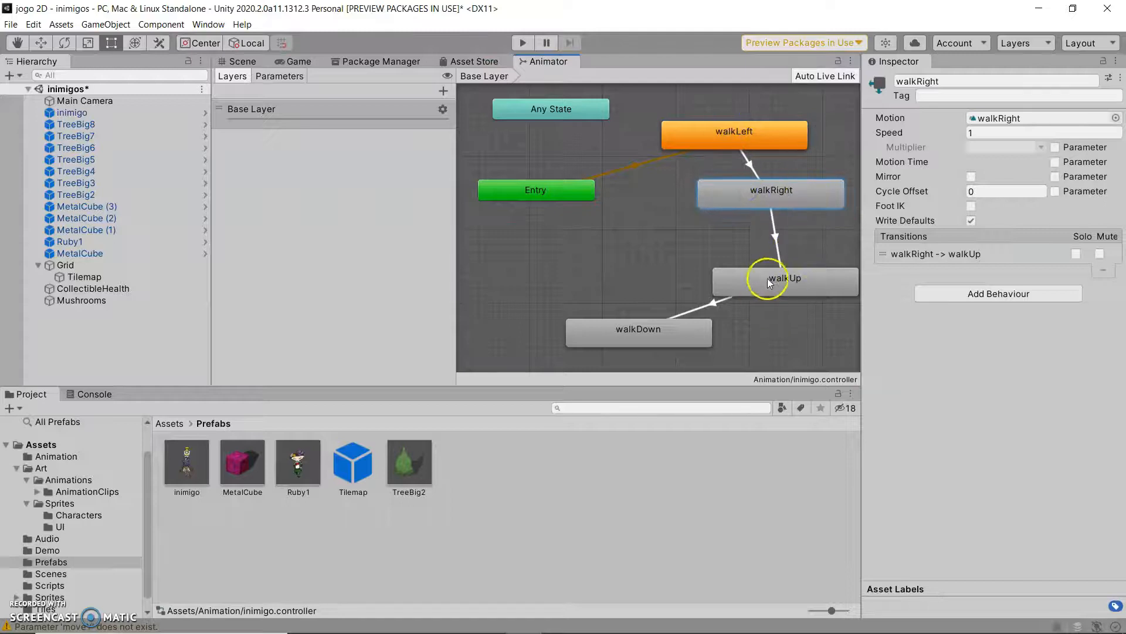
left_click_drag(769, 282, 783, 259)
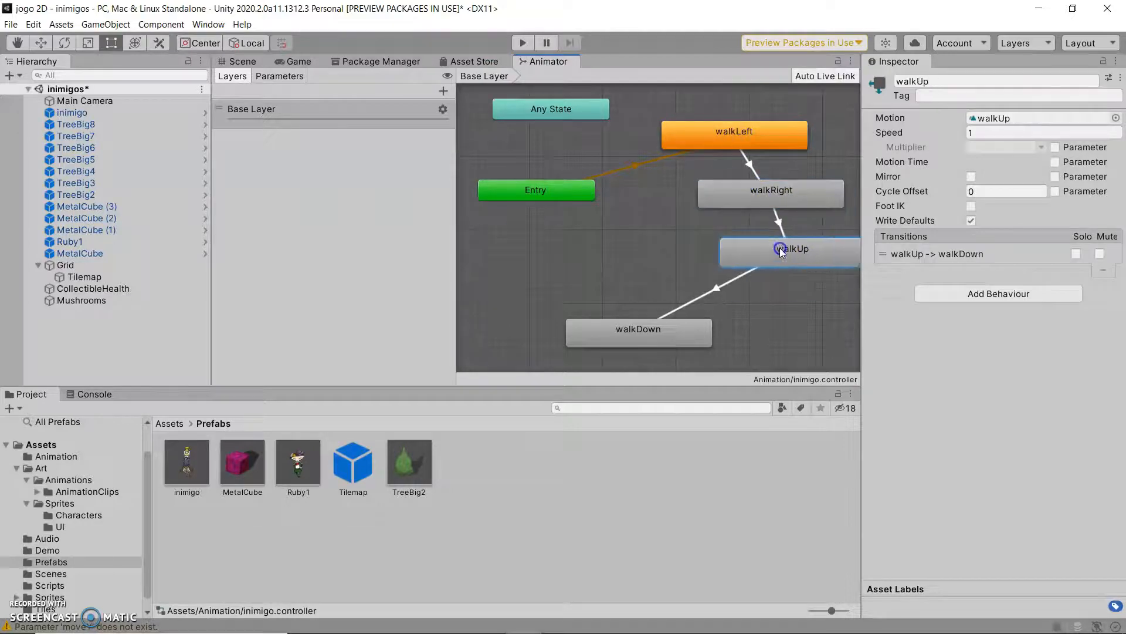
Step: Delete the walkLeft, walkRight, walkUp and walkDown states from the inimigo controller's Base Layer
left_click(715, 145)
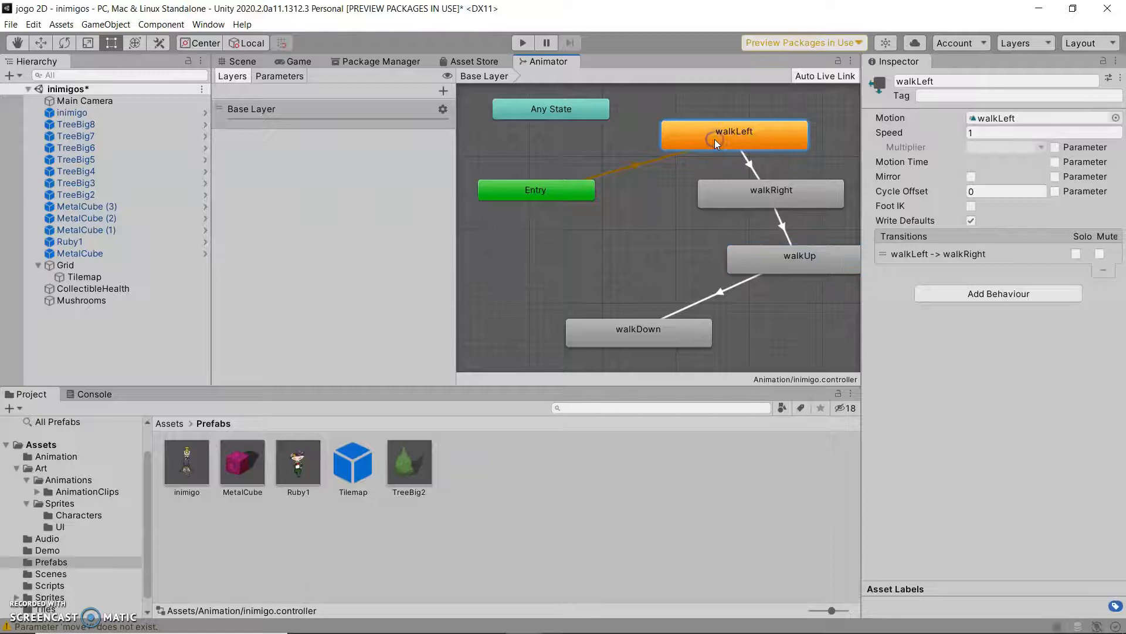
key("Delete")
left_click(726, 184)
key("Delete")
left_click(768, 260)
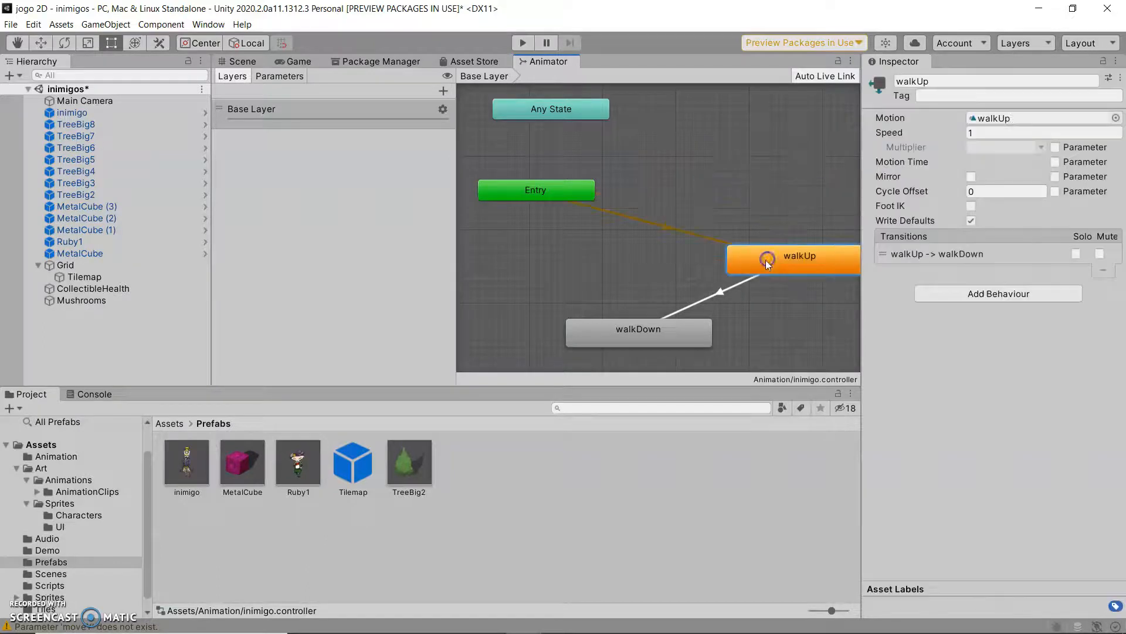
key("Delete")
left_click(648, 329)
key("Delete")
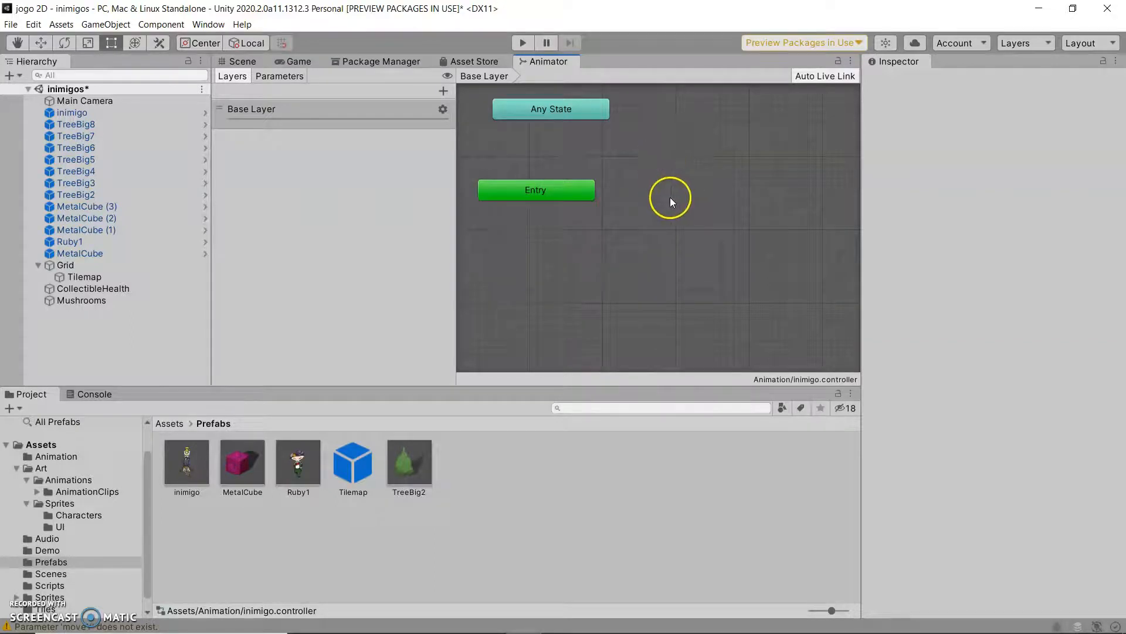
Step: Create a state from a new blend tree in the Base Layer and line it up horizontally with Entry
left_click_drag(557, 191, 557, 207)
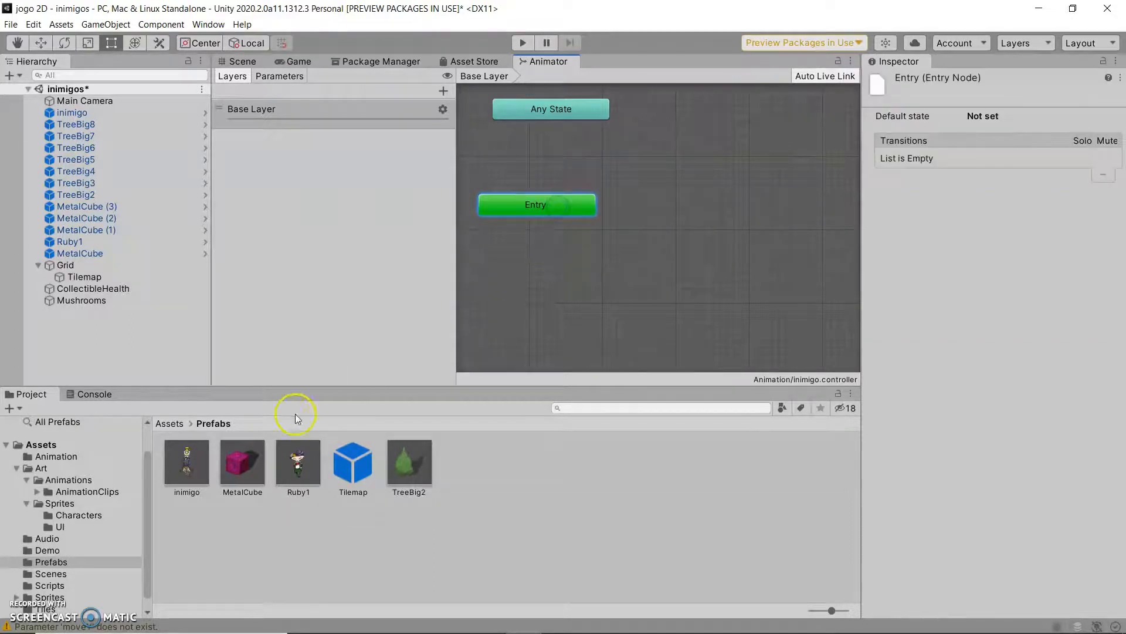
right_click(680, 185)
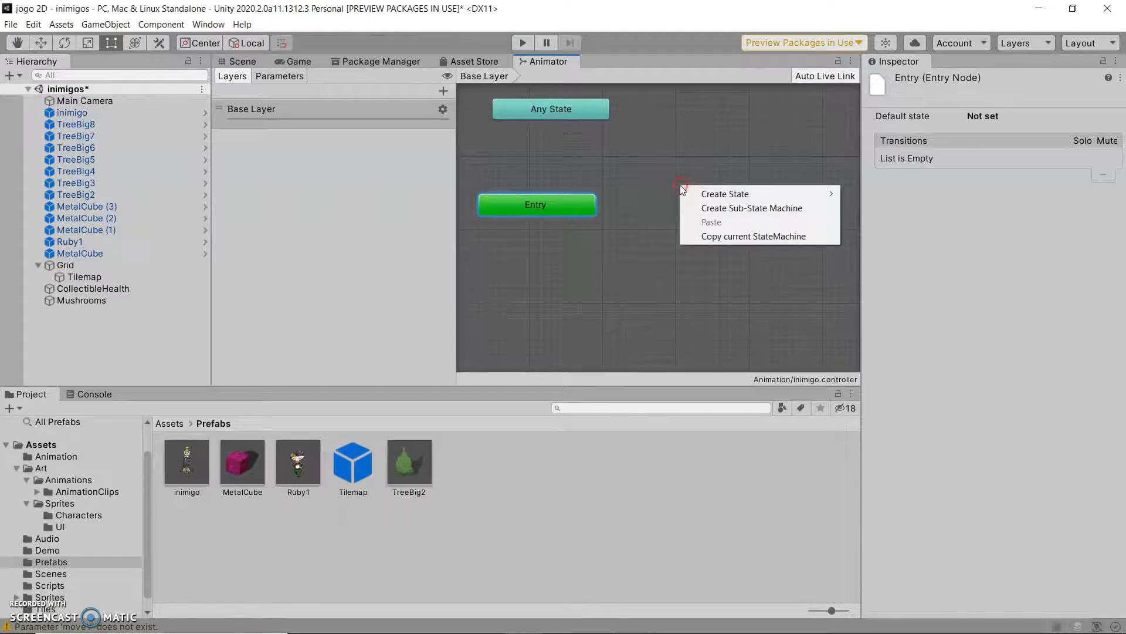
mouse_move(716, 195)
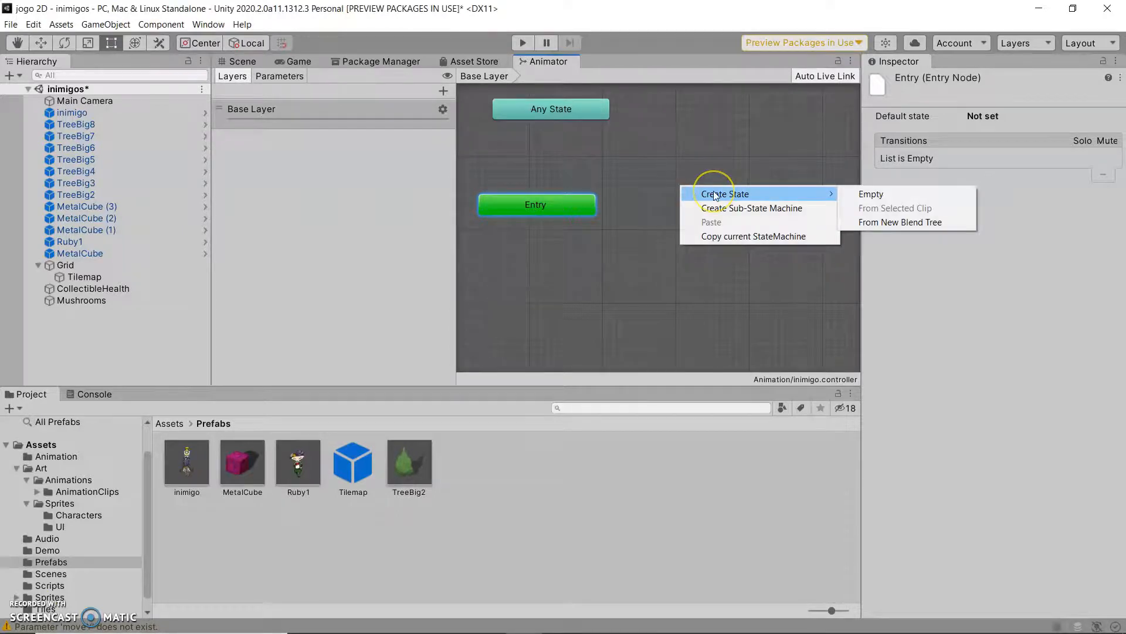
left_click(889, 222)
left_click_drag(765, 202, 753, 231)
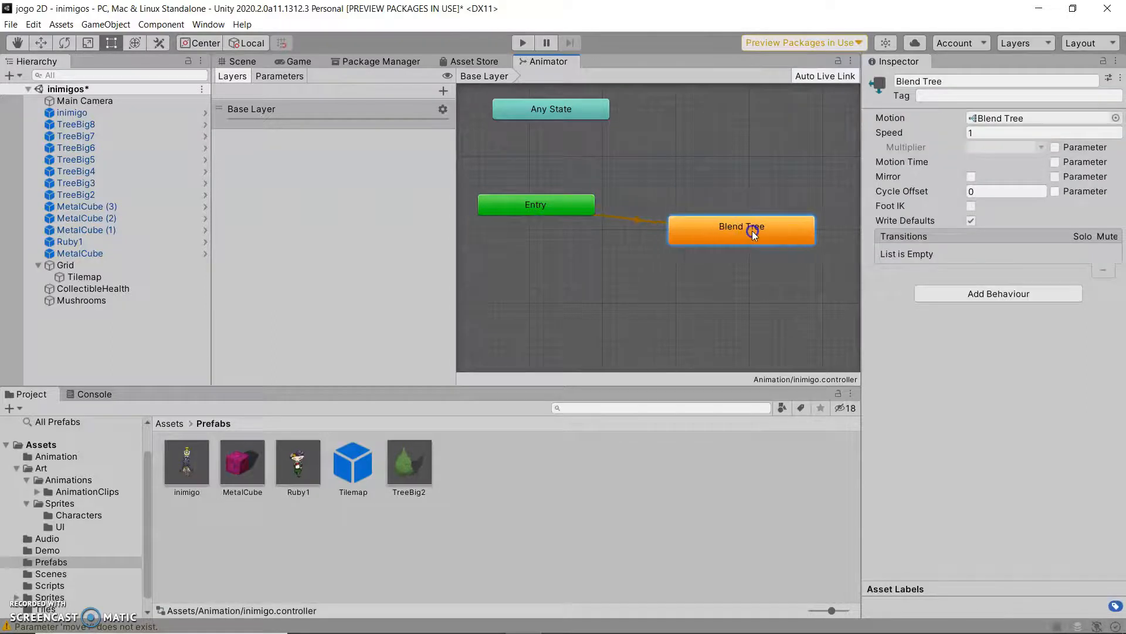
left_click_drag(574, 206, 544, 230)
mouse_move(753, 235)
left_mouse_down()
mouse_move(757, 221)
mouse_move(752, 229)
left_mouse_up()
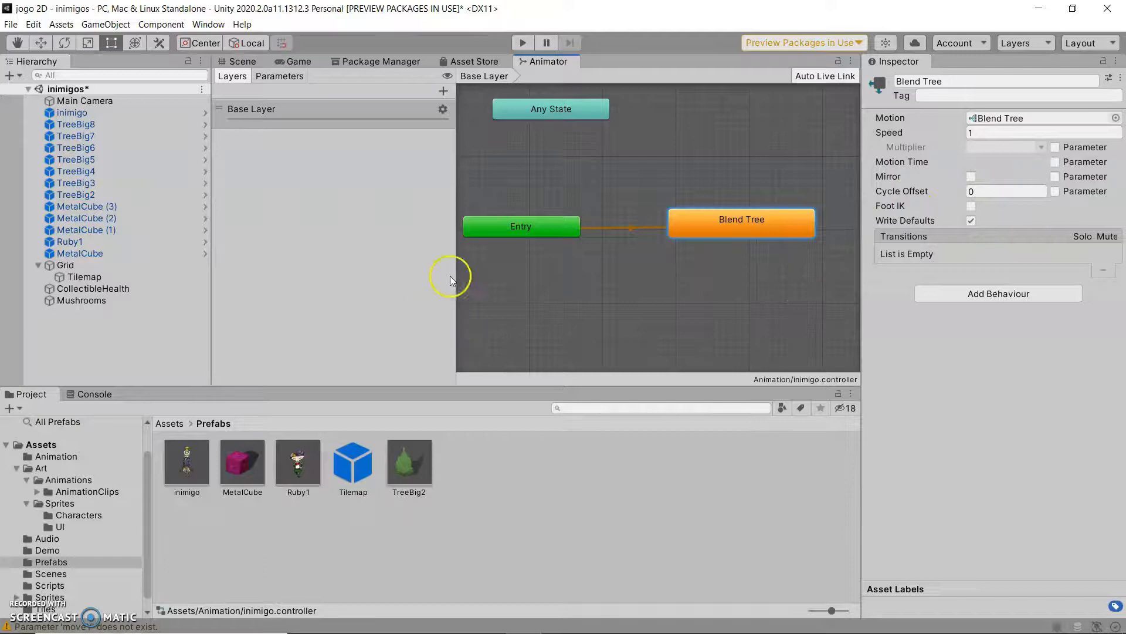
Step: Open the Blend Tree state's graph and set its blend type to 2D Simple Directional
left_click(754, 268)
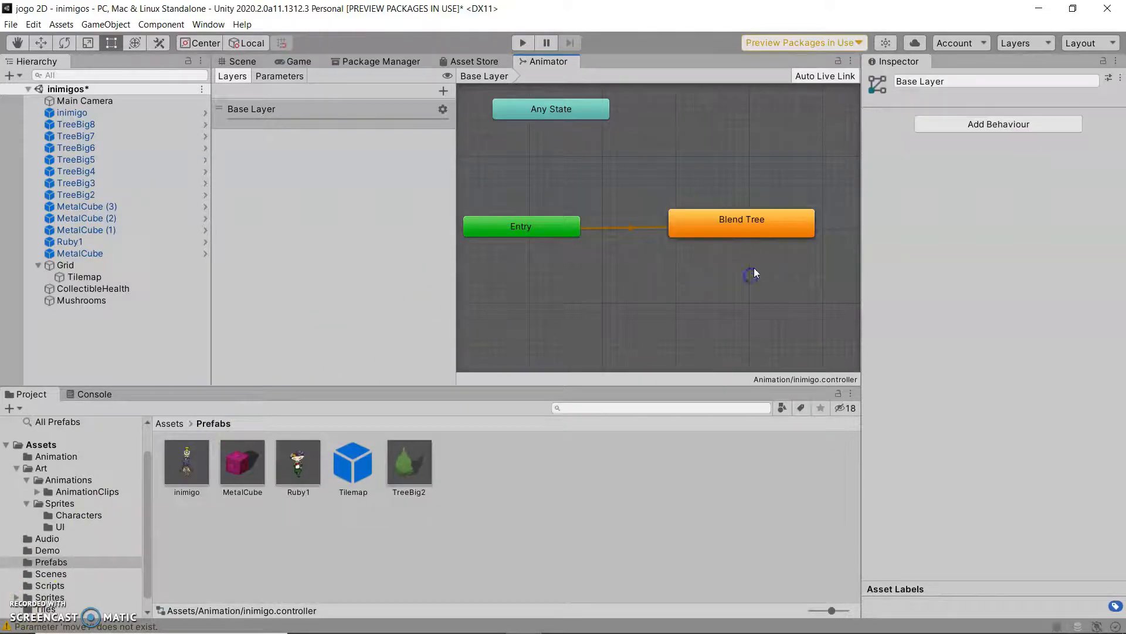
double_click(752, 230)
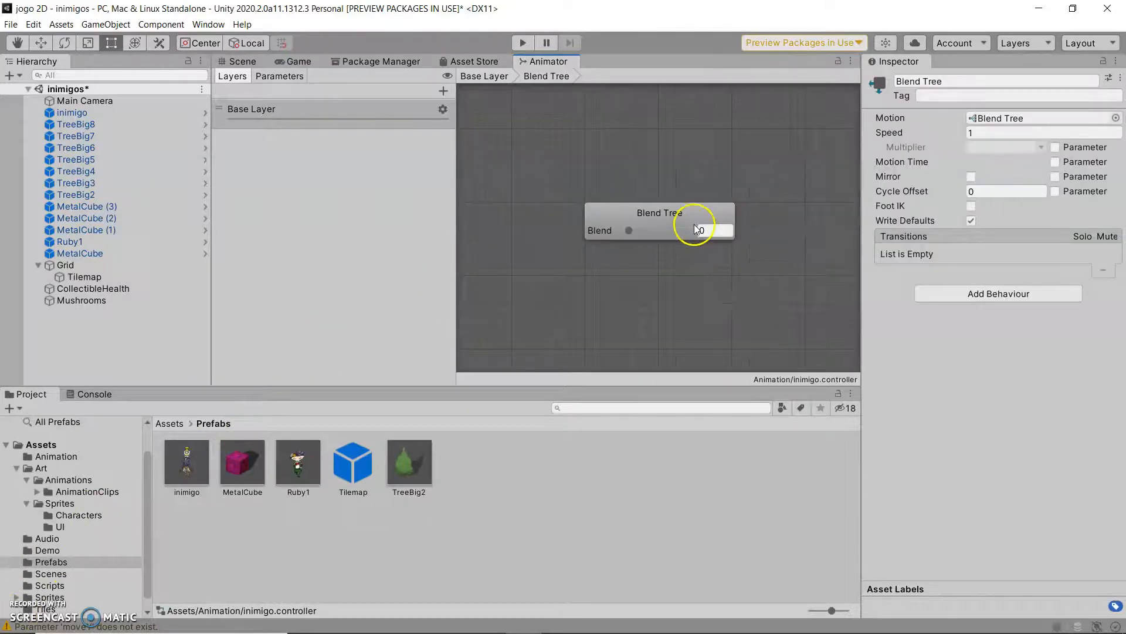
left_click(688, 210)
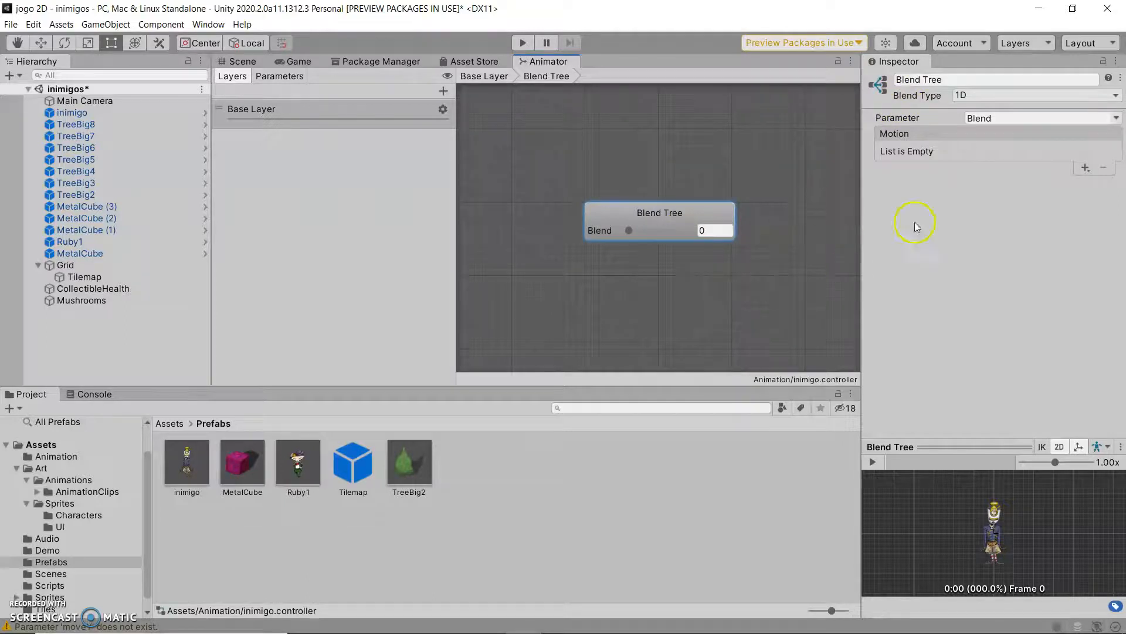
left_click(984, 95)
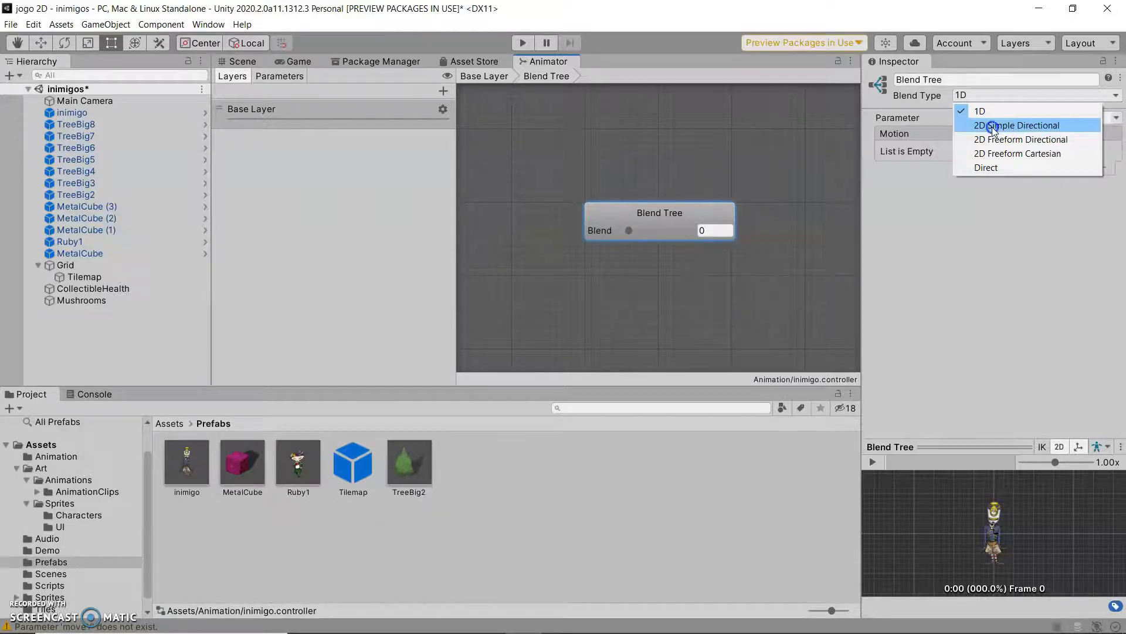
left_click(991, 127)
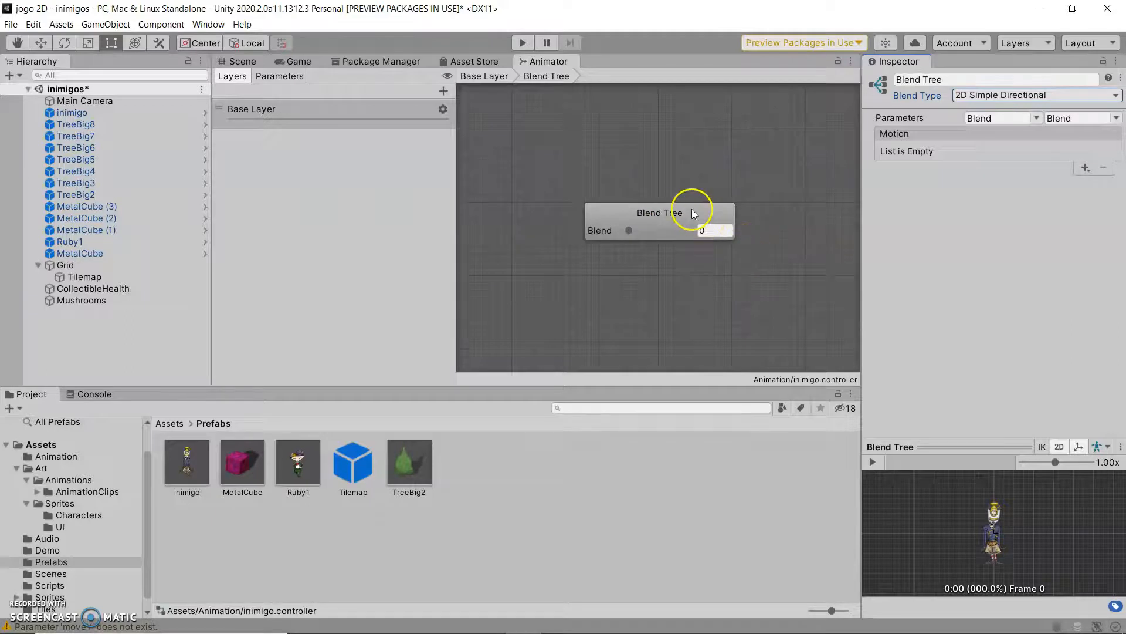
Step: Add a float parameter named dirX to the animator controller
left_click(293, 81)
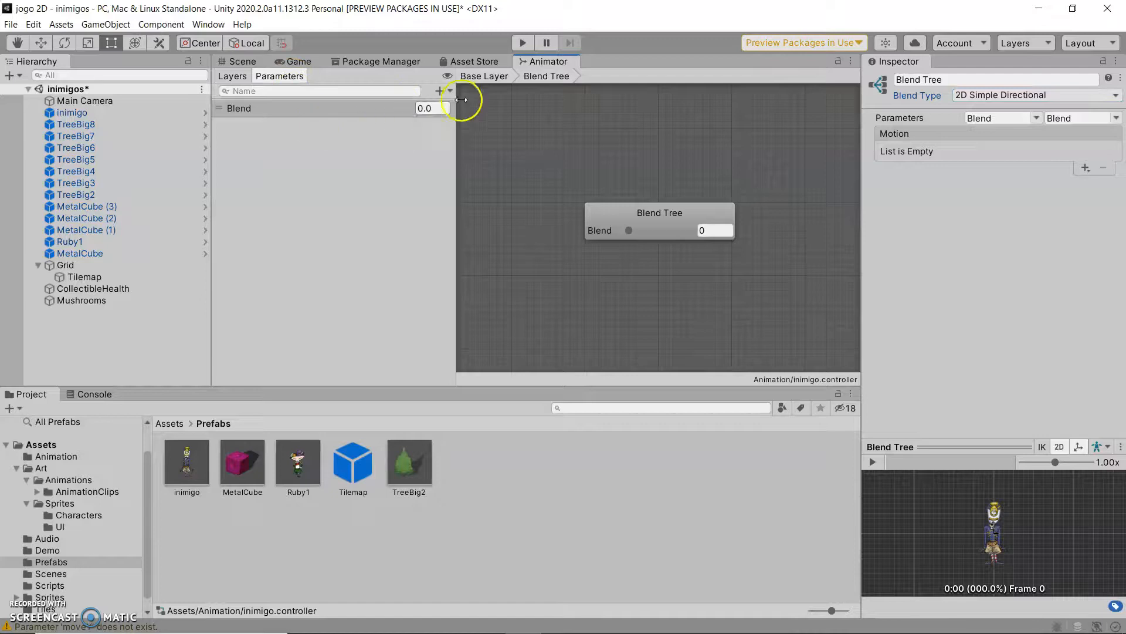
left_click(439, 92)
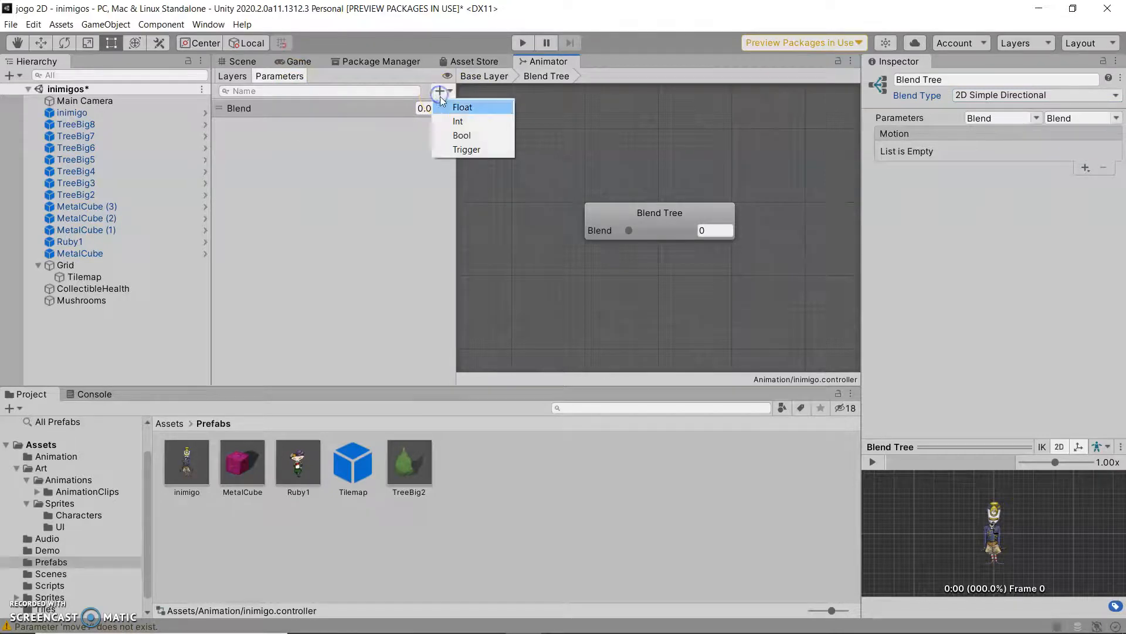
left_click(464, 108)
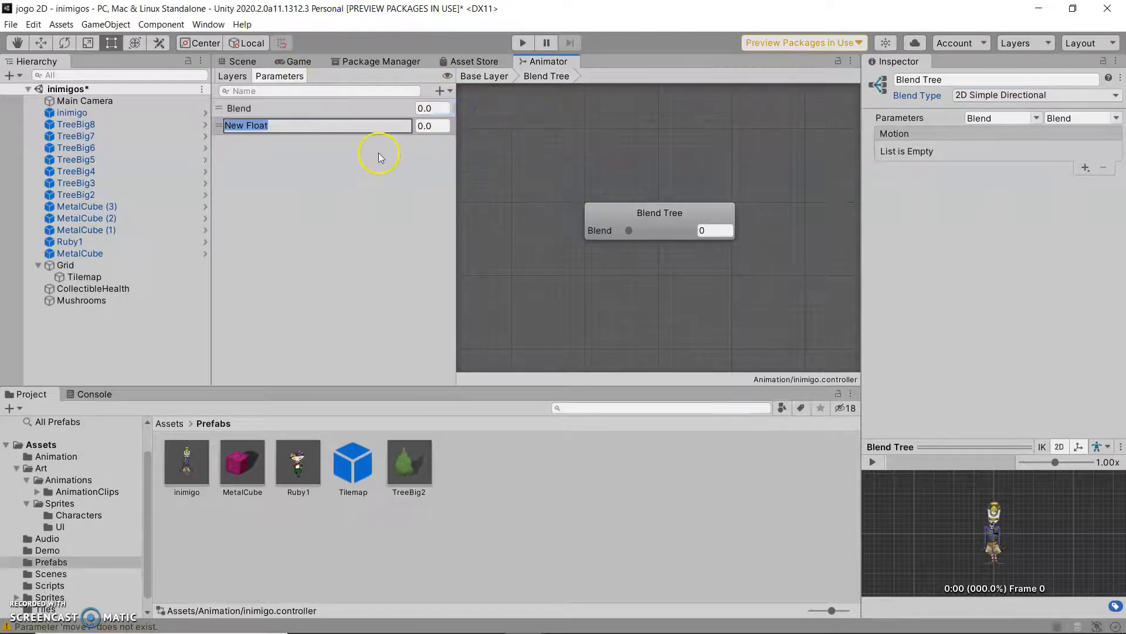
type("dirX")
key("Return")
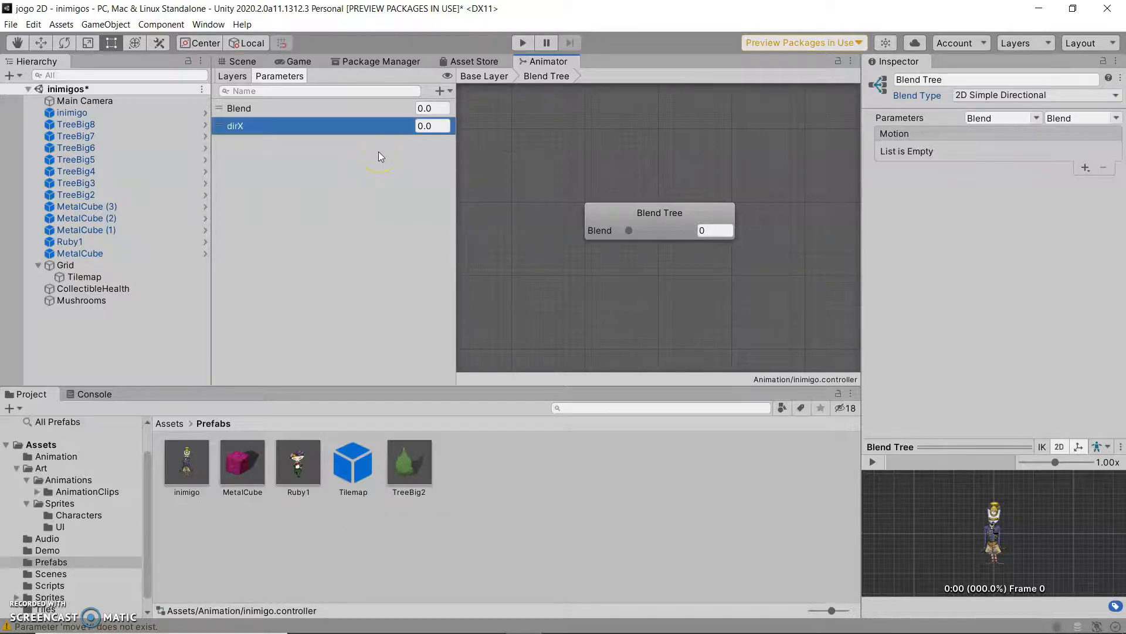
Step: Add a second float parameter to the animator controller and name it dirY, correcting any typo in the name
left_click(439, 91)
left_click(468, 108)
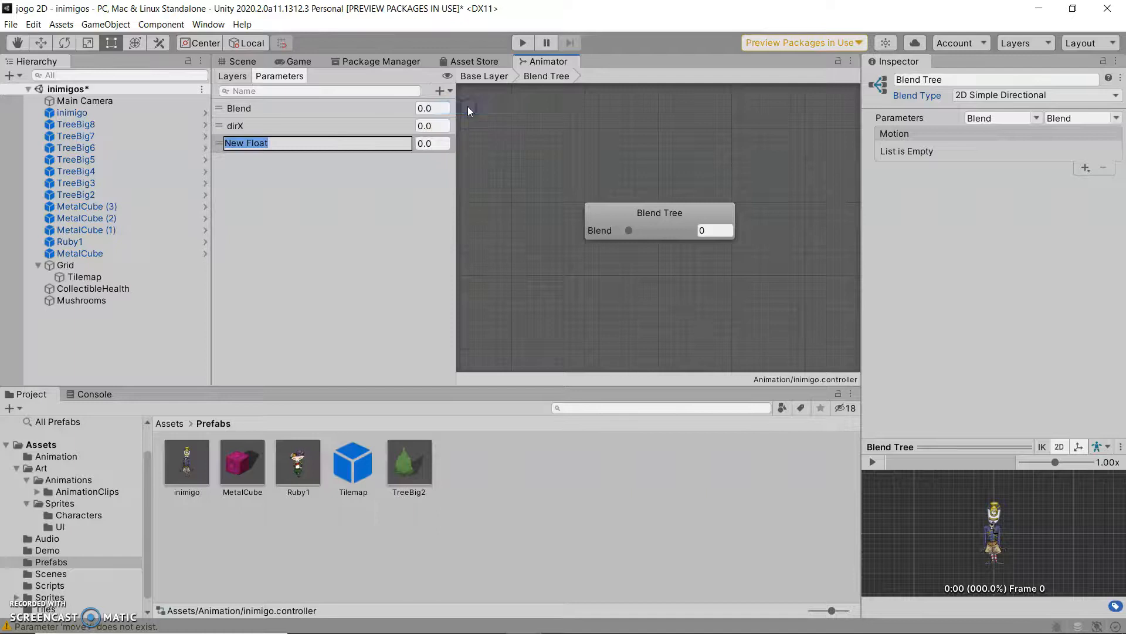
type("dirY")
key("Return")
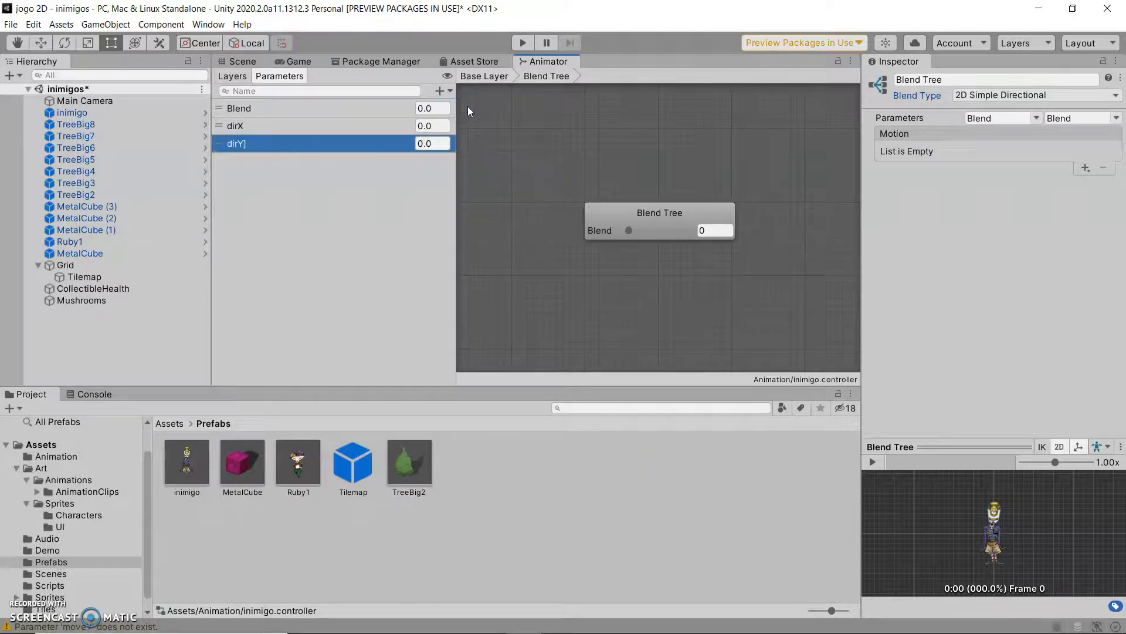
left_click(257, 144)
left_click(244, 147)
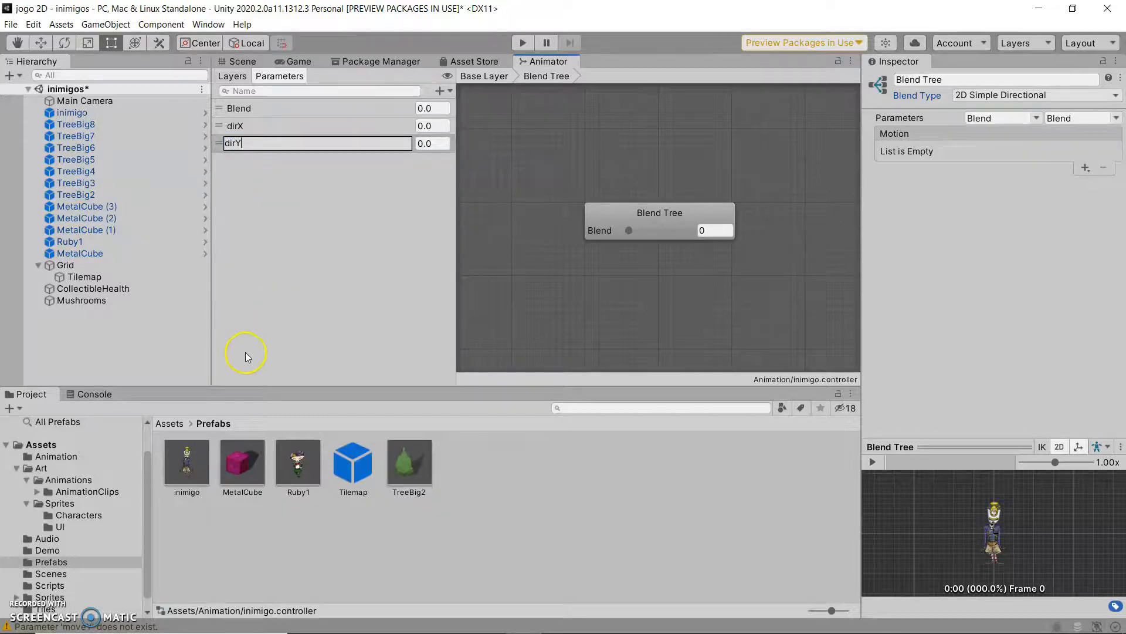
left_click(302, 256)
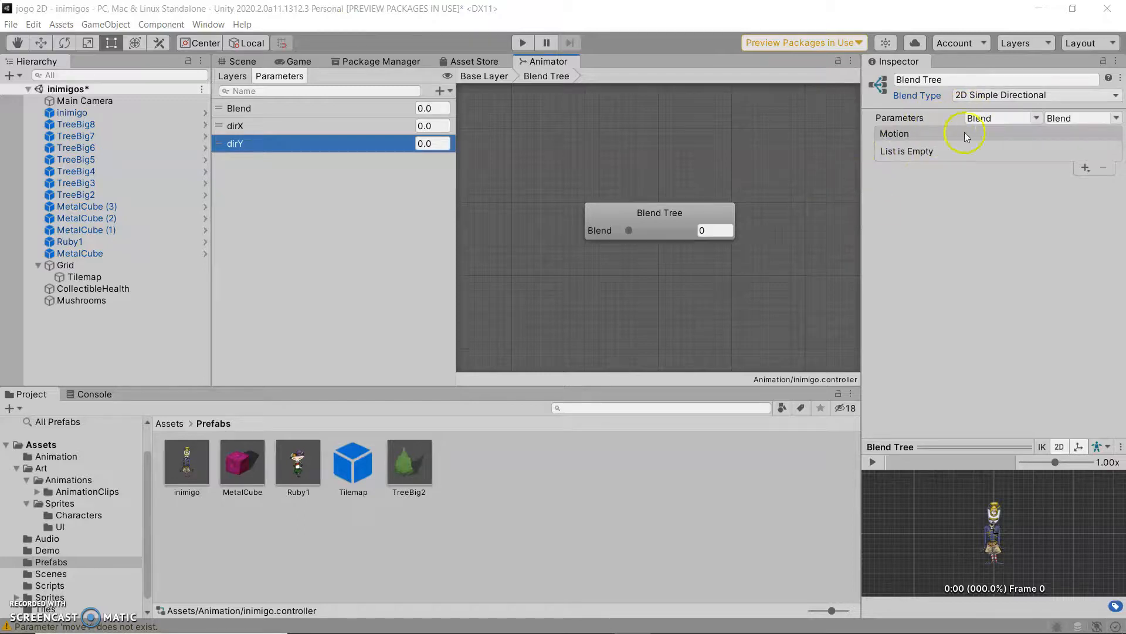
Step: Assign dirX as the blend tree's first parameter and dirY as its second
left_click(1036, 119)
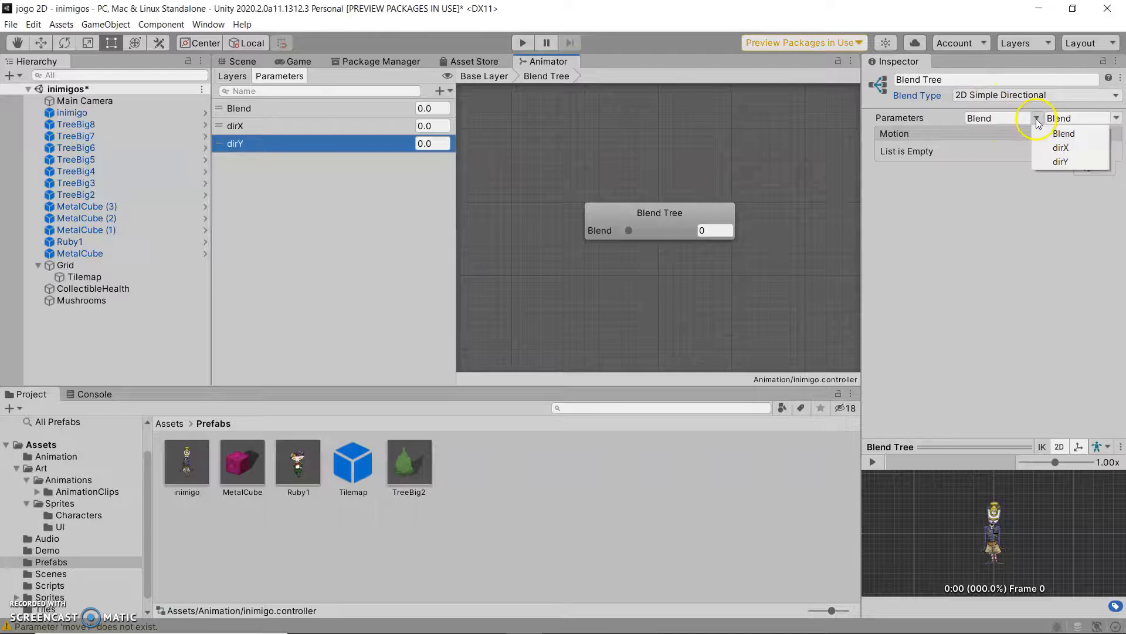
left_click(1052, 147)
left_click(1114, 118)
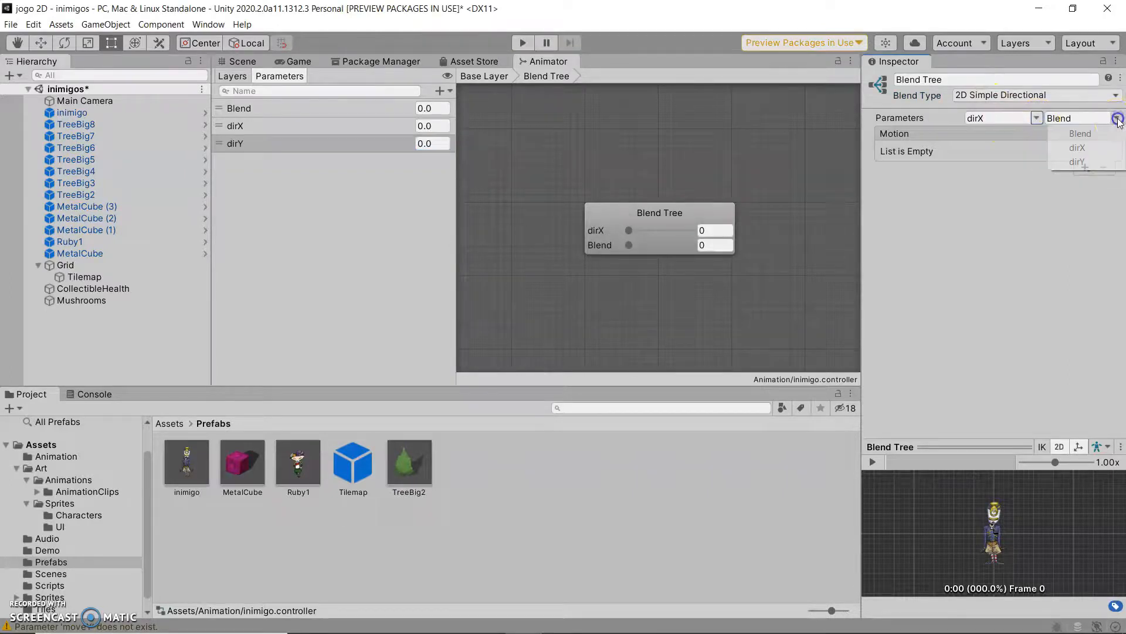
left_click(1093, 166)
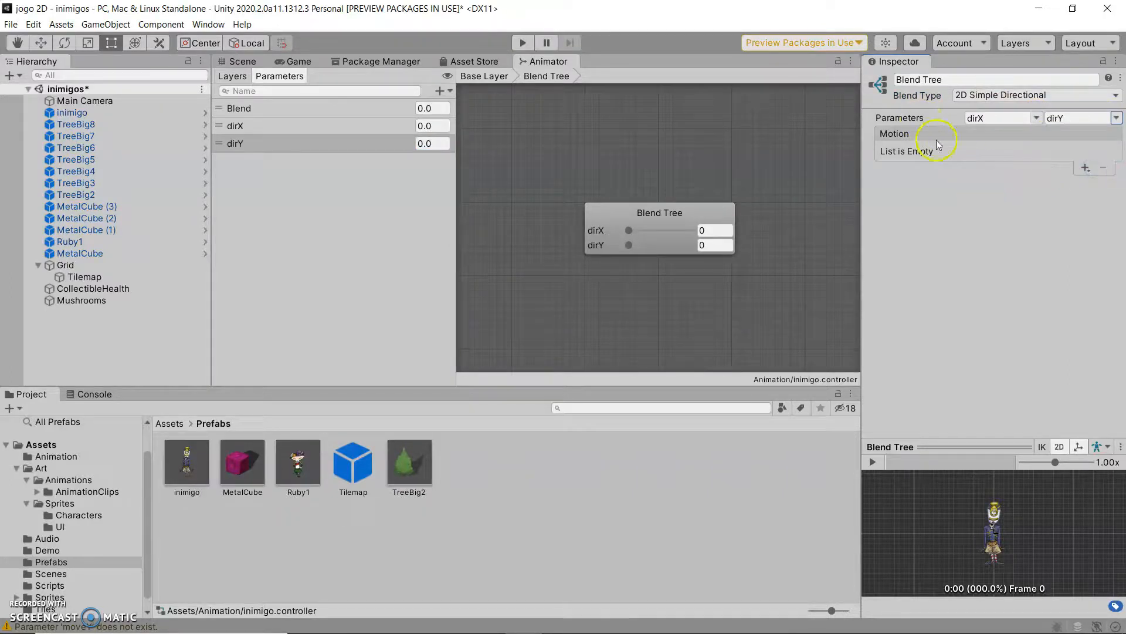
Step: Add four empty motion fields to the blend tree's motion list
left_click(658, 201)
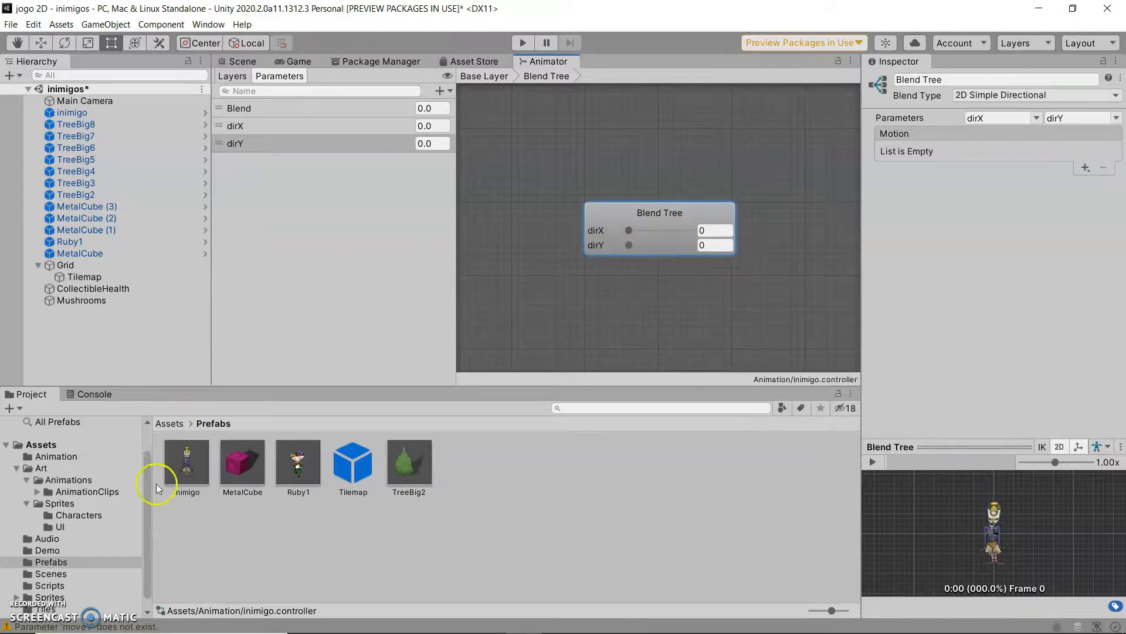
left_click(1085, 169)
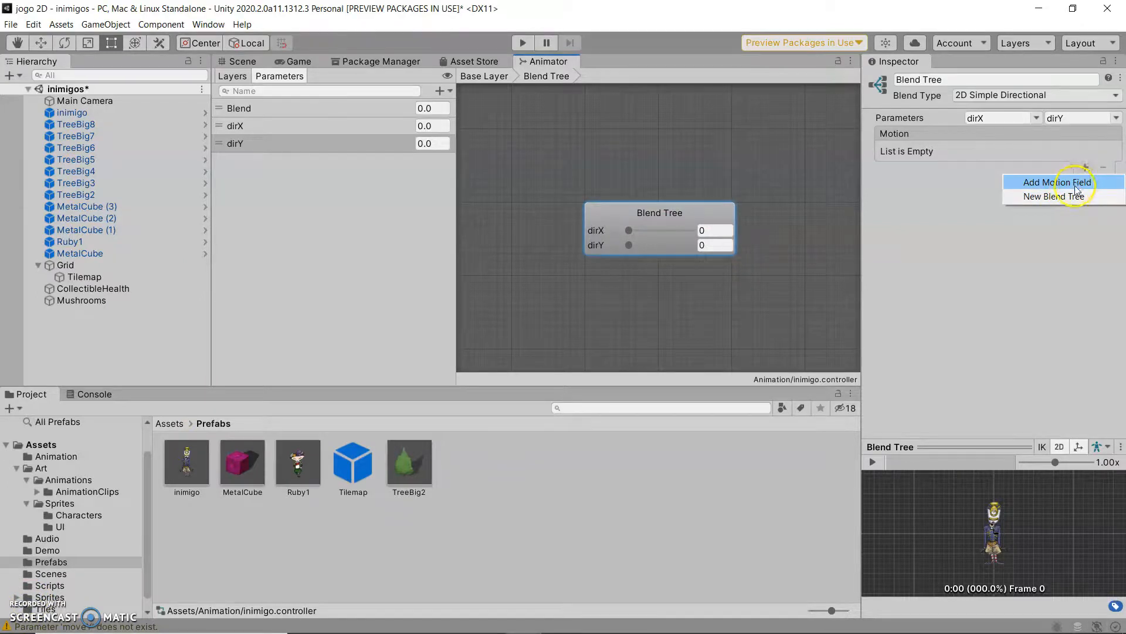
left_click(1058, 183)
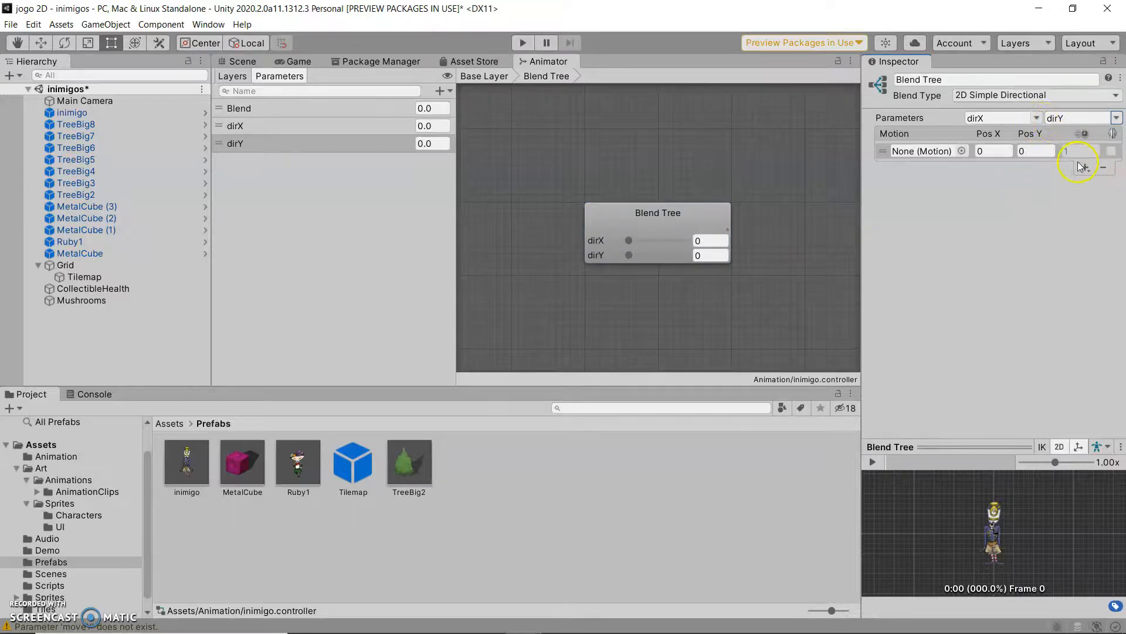
left_click(1085, 169)
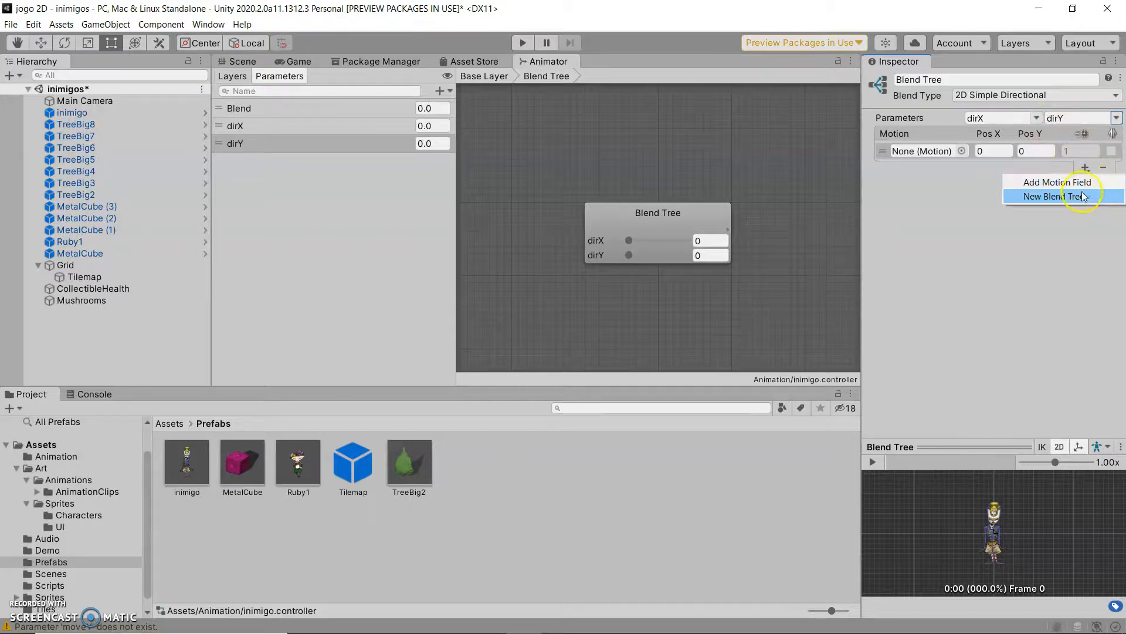
left_click(1082, 183)
left_click(1085, 360)
left_click(1072, 375)
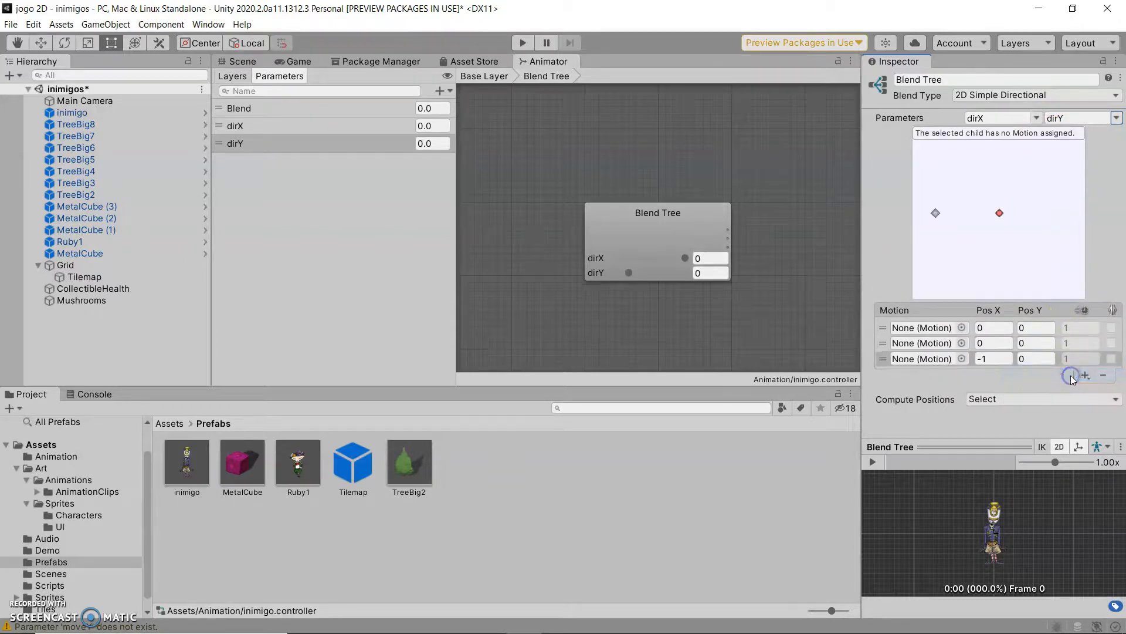
left_click(1086, 374)
left_click(1078, 390)
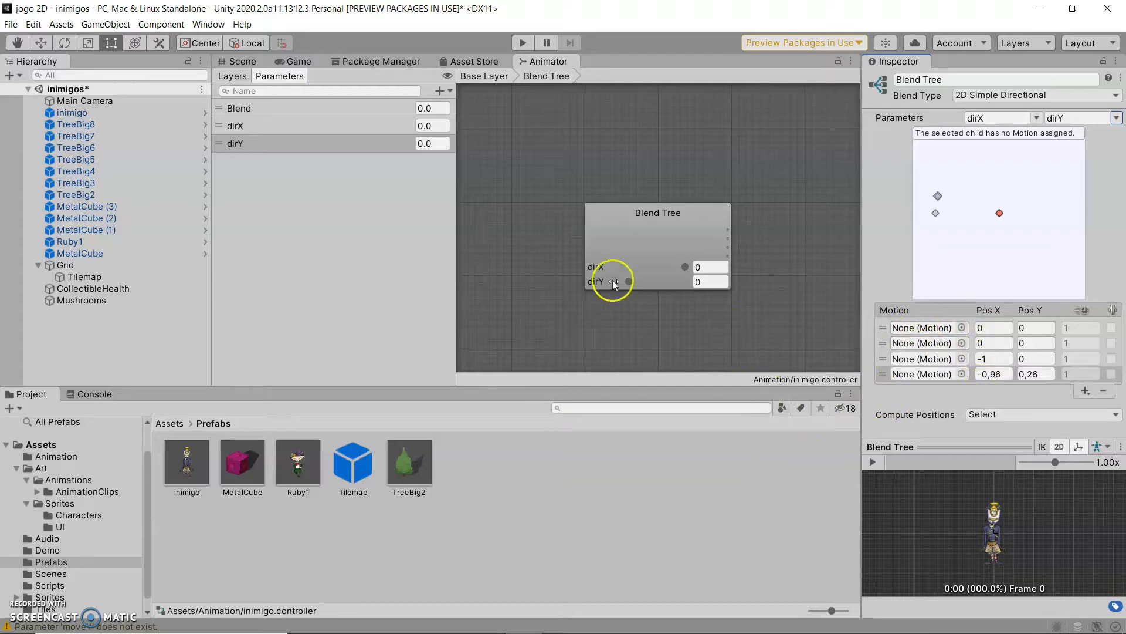
Step: Assign the walkLeft, walkRight, walkDown and walkUp clips to the four motion fields, in that order
left_click(963, 327)
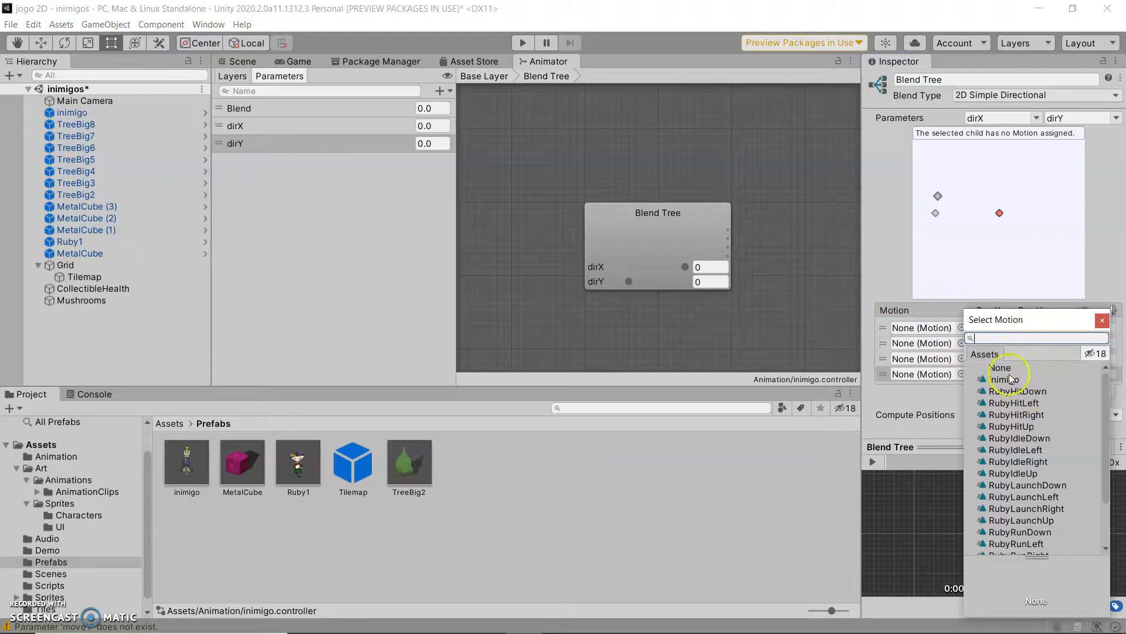
scroll(1027, 457, "down", 3)
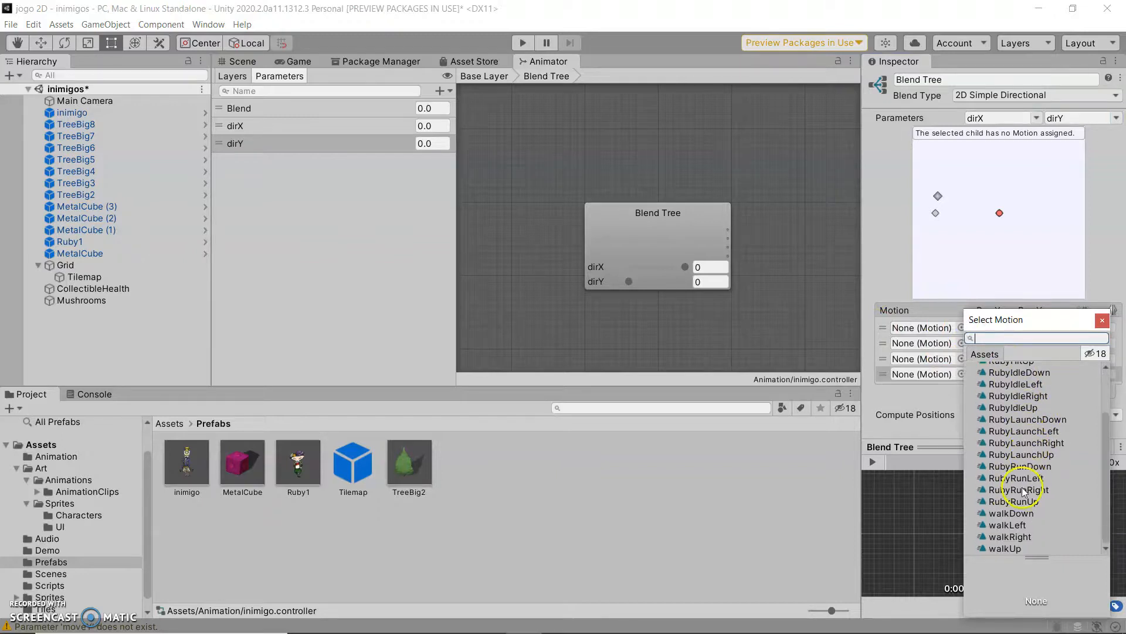
left_click(1024, 525)
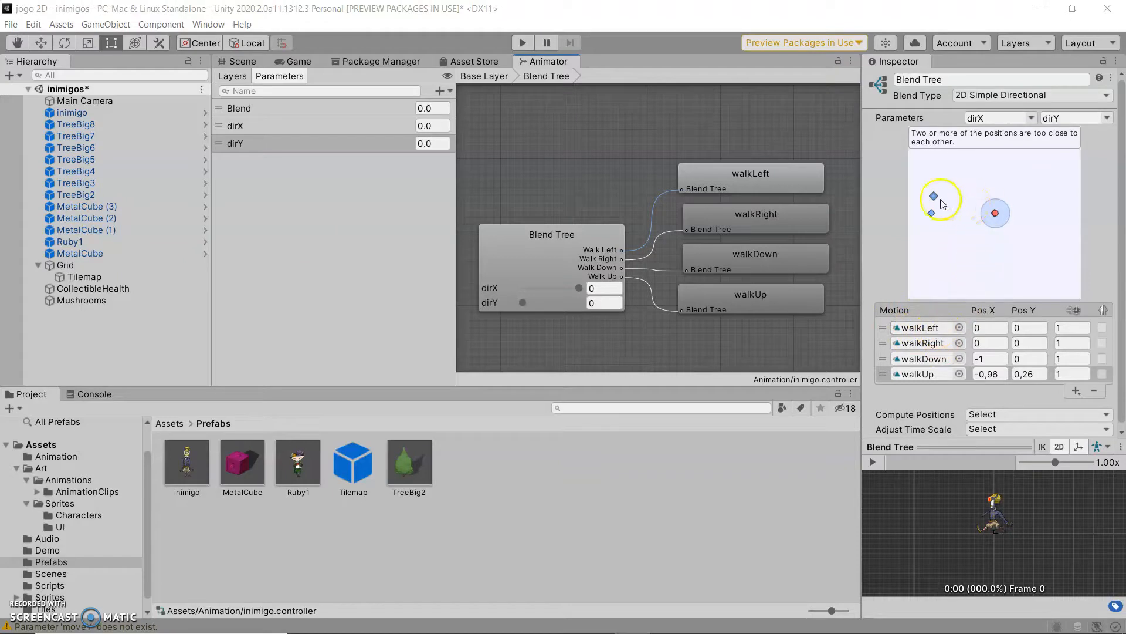
Step: Spread walkUp to about (-0.39, 0.53), walkRight to (0.38, -0.77) and walkLeft to (0.46, 0.3) in the blend graph, moving the sample point to preview blending
left_click_drag(935, 196, 1020, 262)
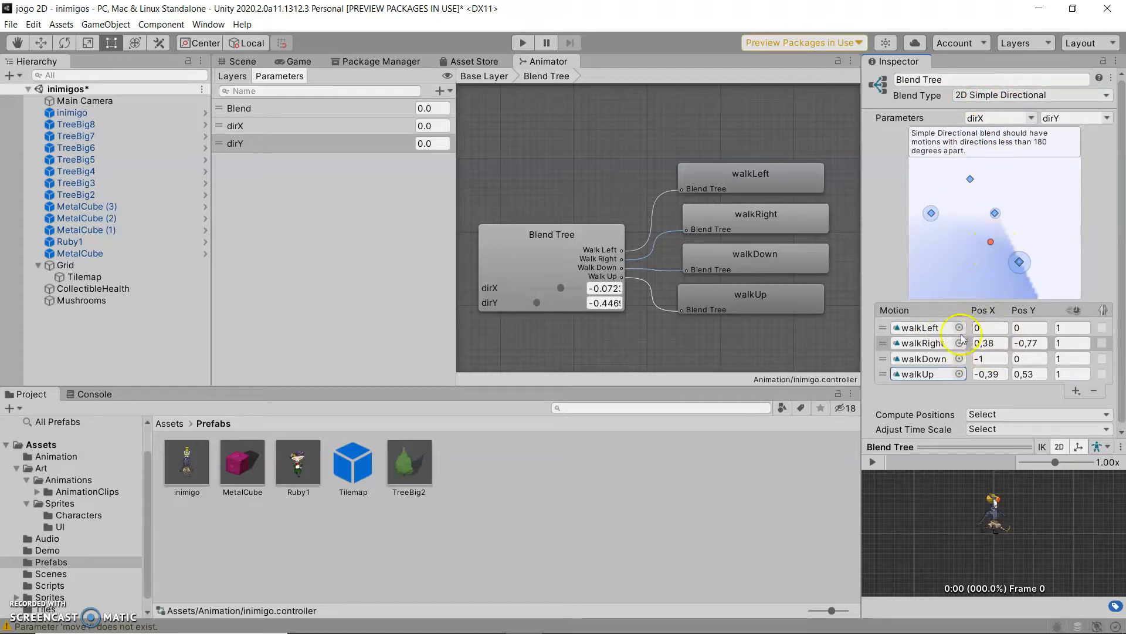
left_click_drag(994, 243, 962, 231)
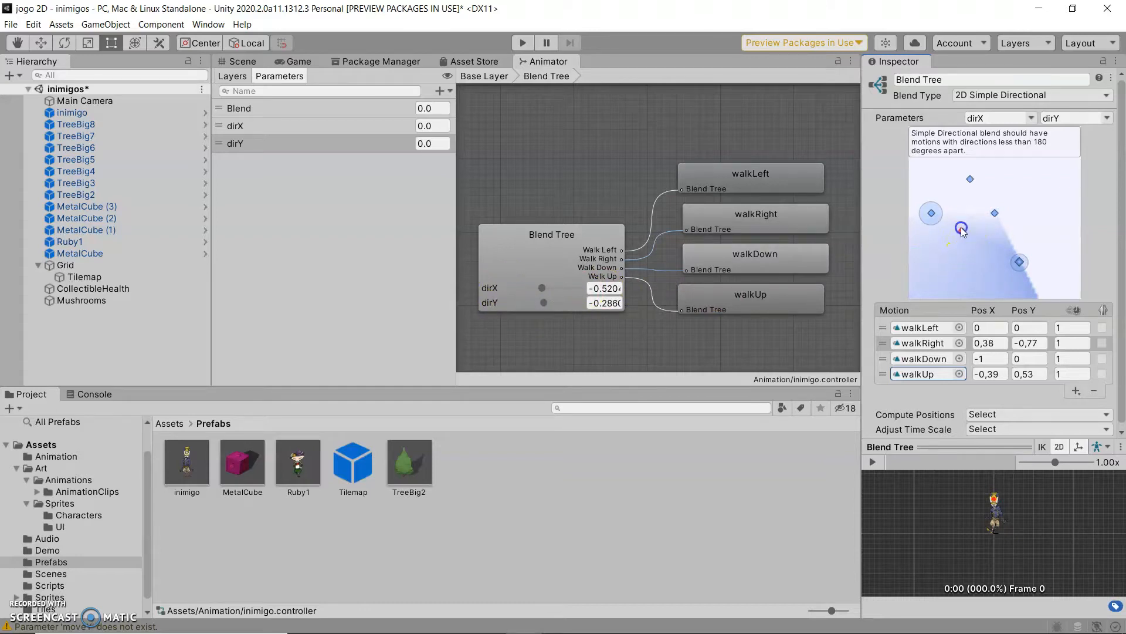
mouse_move(948, 243)
left_mouse_down()
mouse_move(914, 287)
mouse_move(957, 230)
mouse_move(976, 232)
mouse_move(952, 244)
left_mouse_up()
left_click_drag(993, 214, 1021, 194)
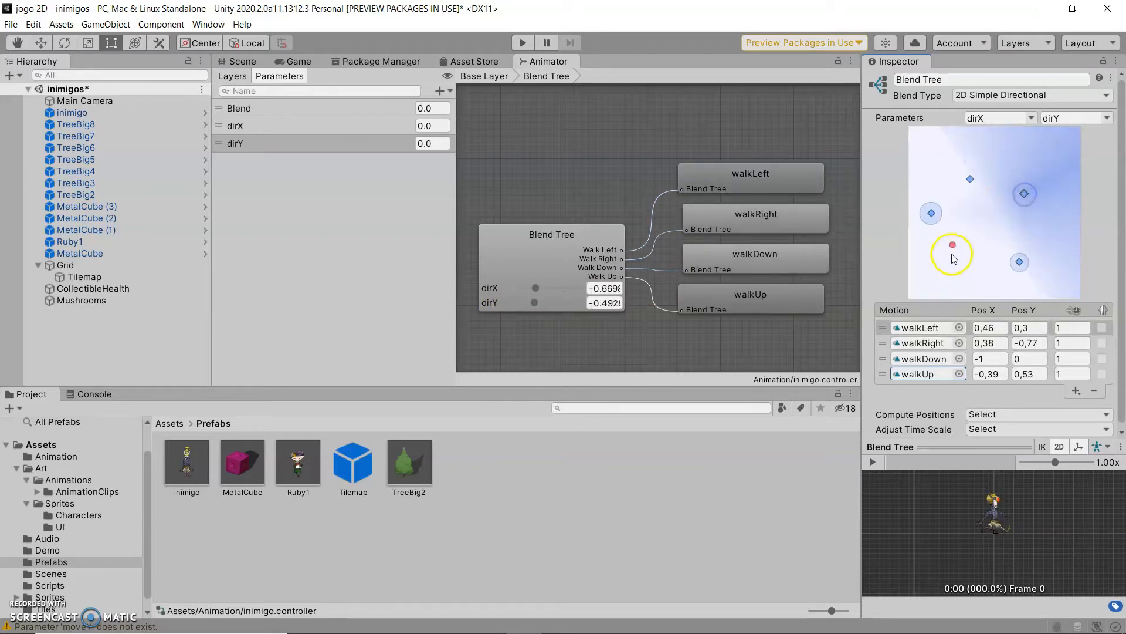
left_click(968, 239)
left_click(1024, 195)
left_click(1010, 222)
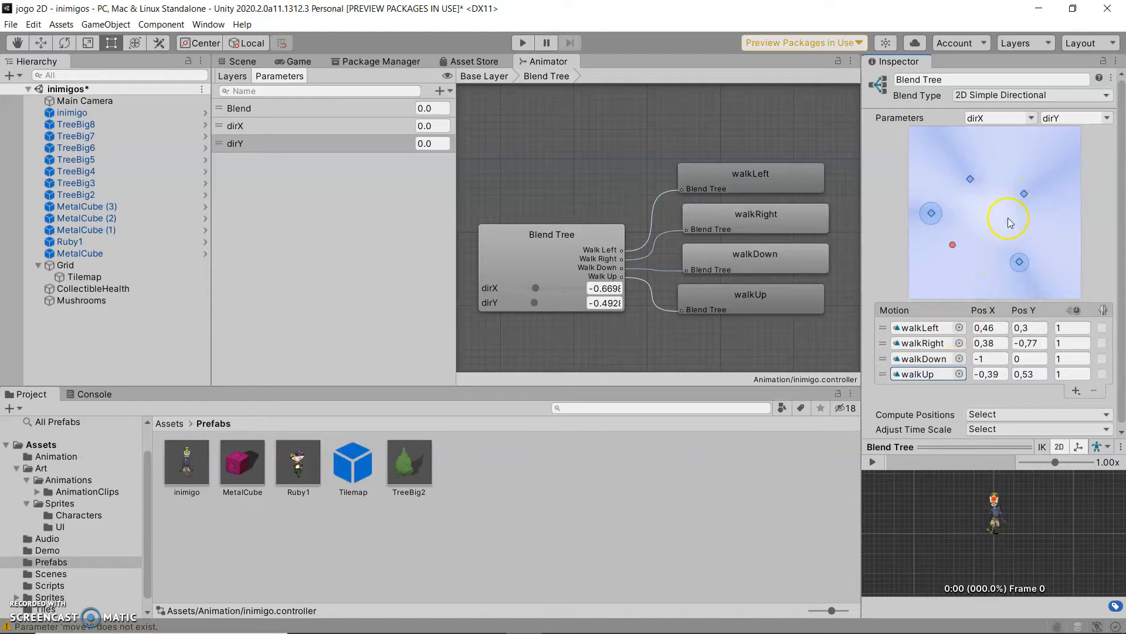